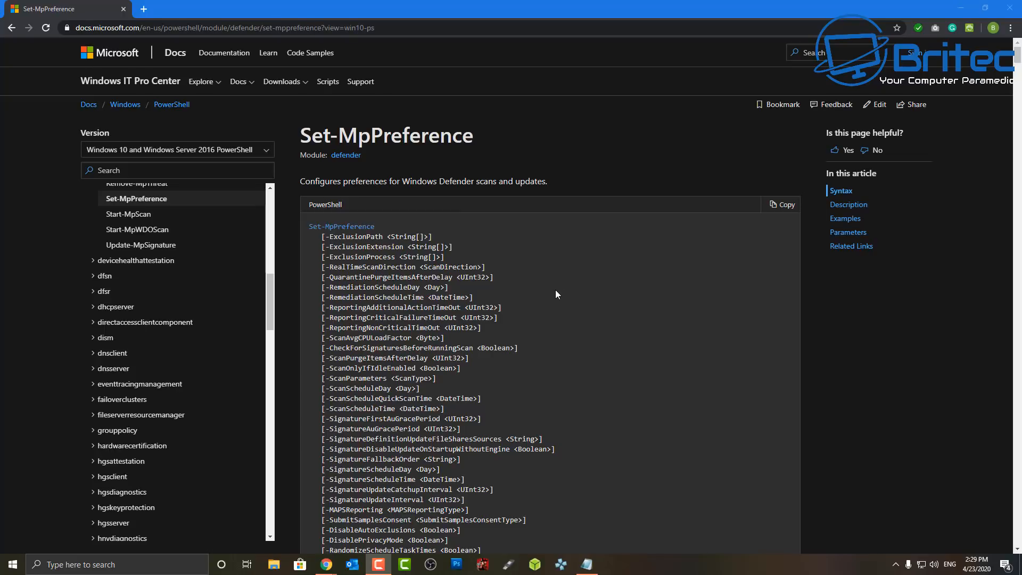
# Copy the command "Set-MpPreference -SignatureScheduleDay Everyday" from Example 1 on the Set-MpPreference documentation page
pyautogui.scroll(-10, 558, 294)
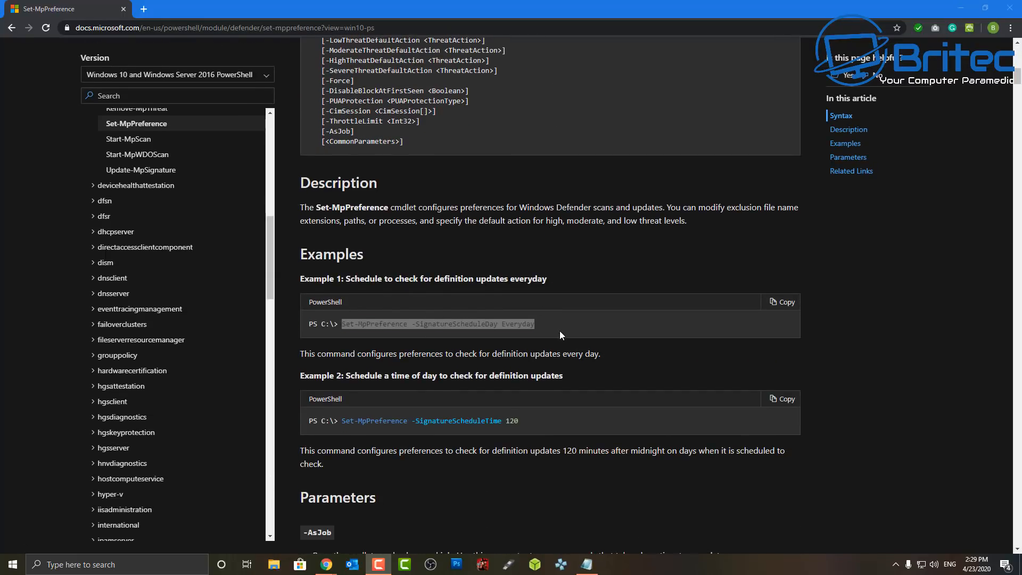
pyautogui.click(391, 324)
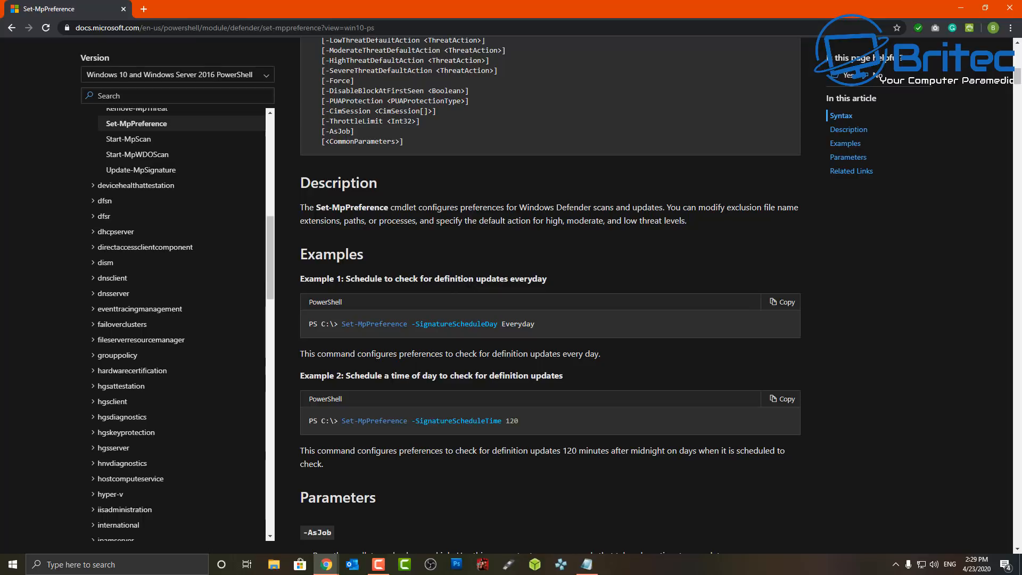
pyautogui.moveTo(536, 327); pyautogui.dragTo(344, 323)
pyautogui.hotkey('ctrl', 'c')
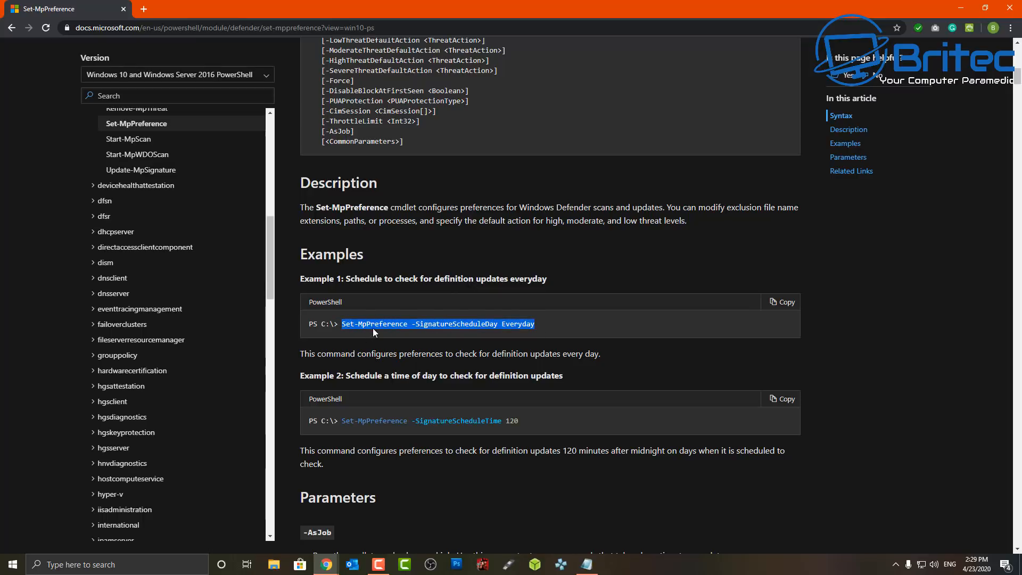
pyautogui.rightClick(392, 329)
pyautogui.click(412, 336)
# Switch to an administrator Windows PowerShell window, paste "Set-MpPreference -SignatureScheduleDay Everyday" at the prompt without running it, and minimise the window
pyautogui.rightClick(11, 568)
pyautogui.click(54, 426)
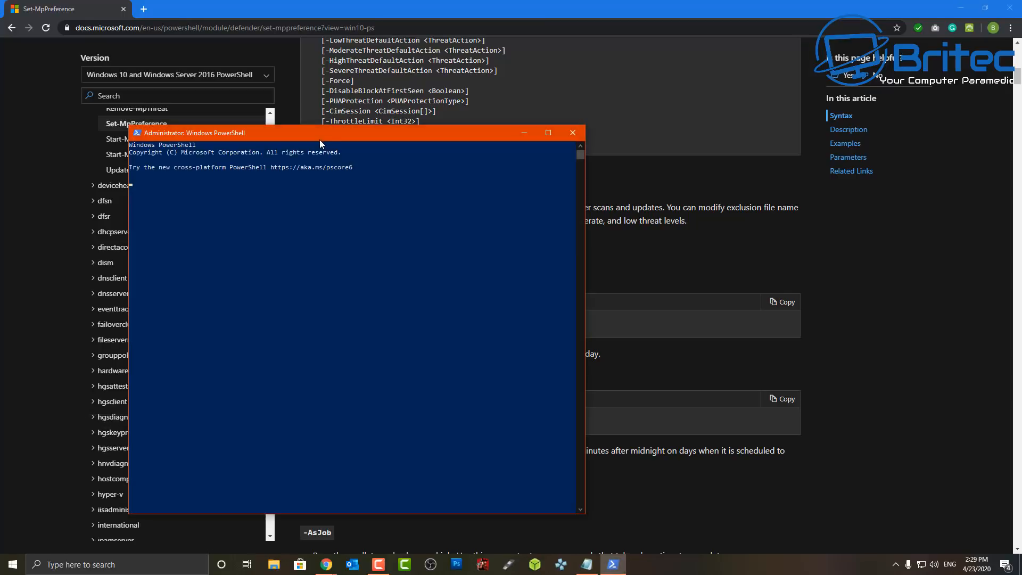
pyautogui.moveTo(321, 144); pyautogui.dragTo(472, 132)
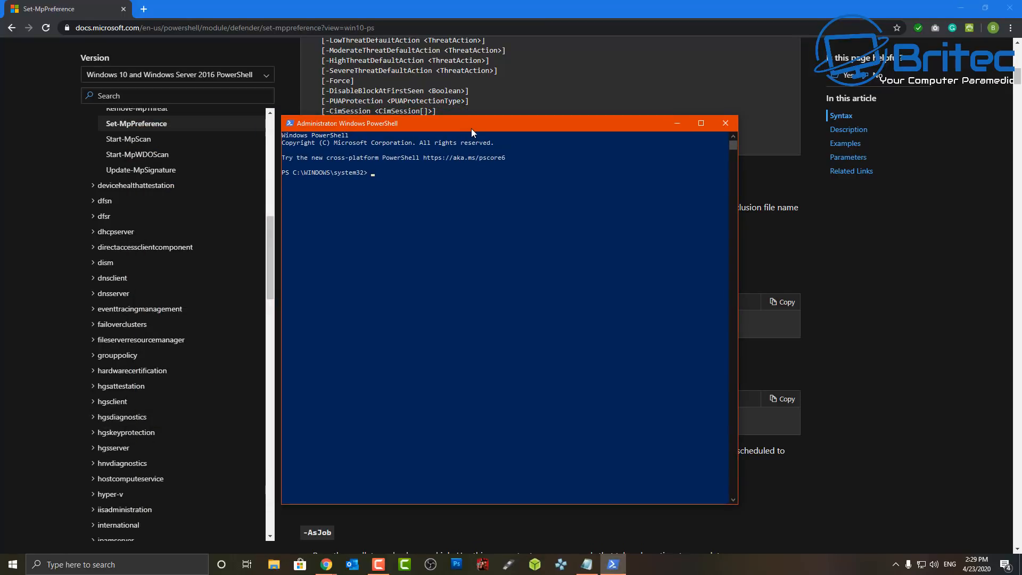
pyautogui.rightClick(393, 195)
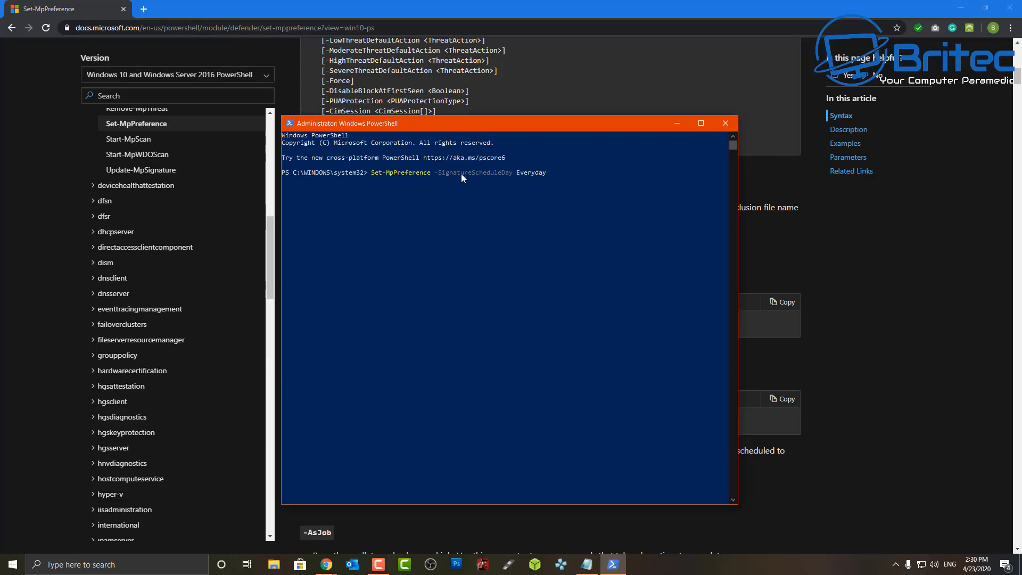
pyautogui.click(677, 123)
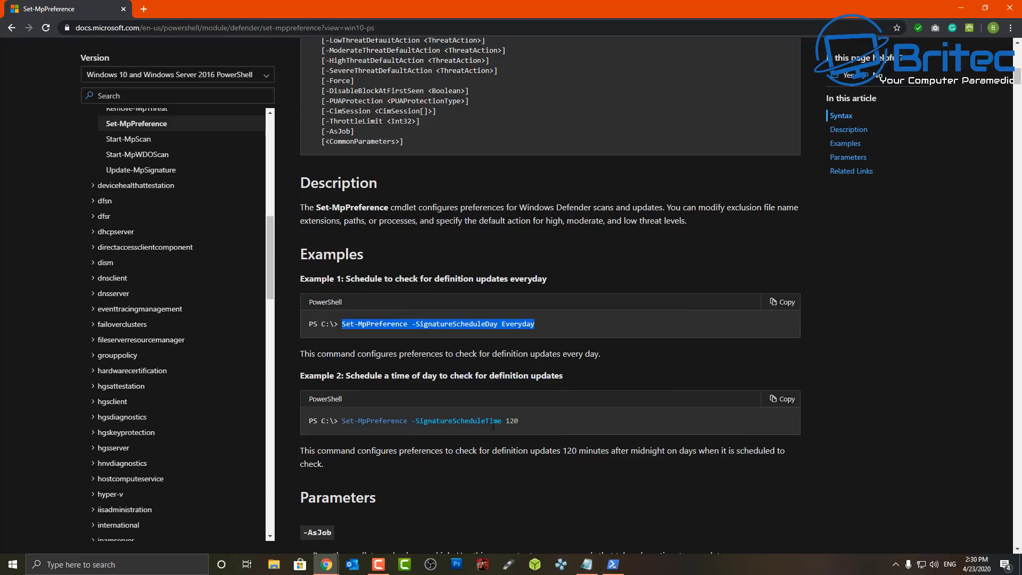
# Highlight the -CheckForSignaturesBeforeRunningScan parameter in the documentation and compare it with the parameter of the command pasted in PowerShell
pyautogui.scroll(-8, 532, 438)
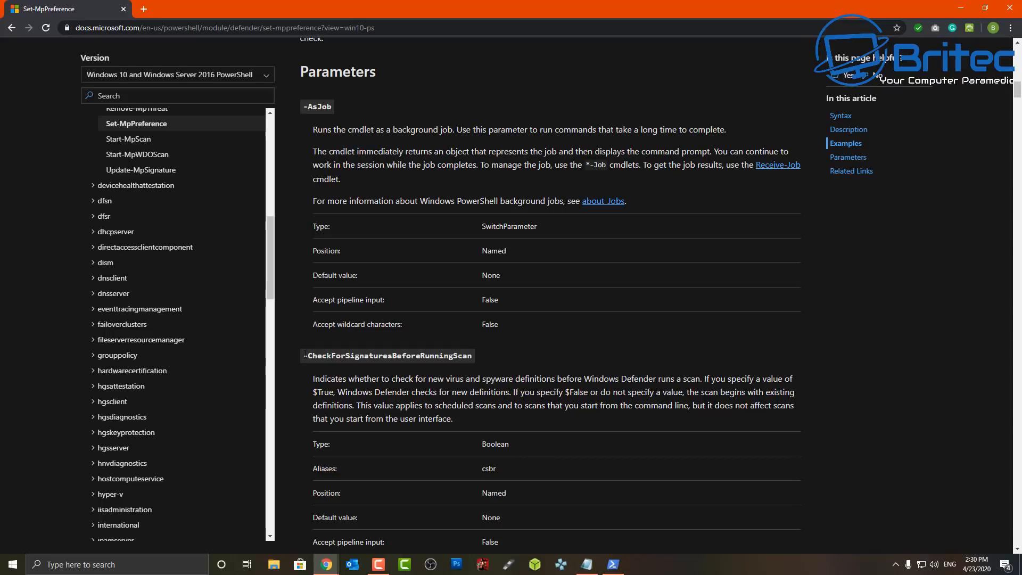
pyautogui.moveTo(304, 355); pyautogui.dragTo(473, 356)
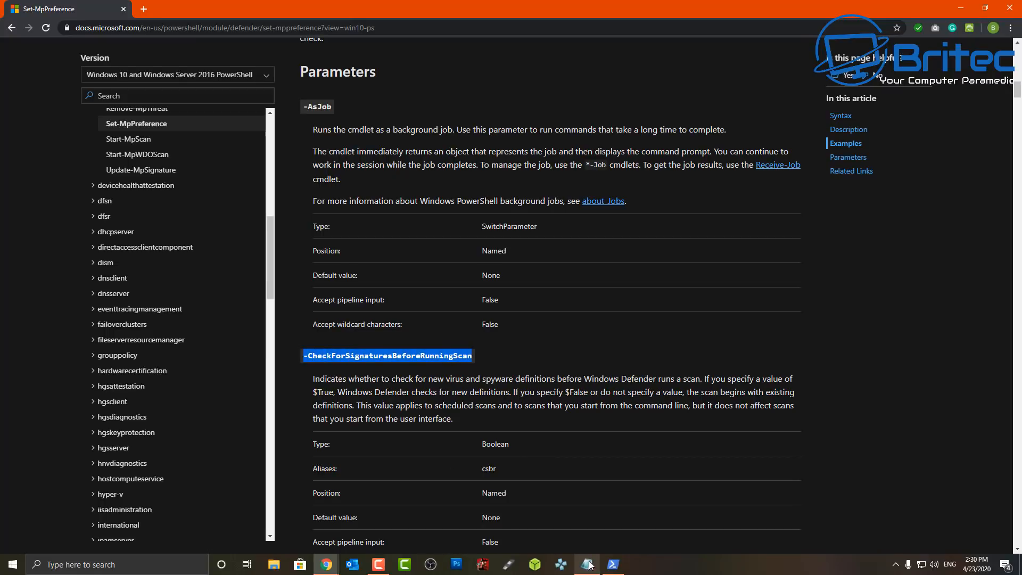
pyautogui.click(613, 564)
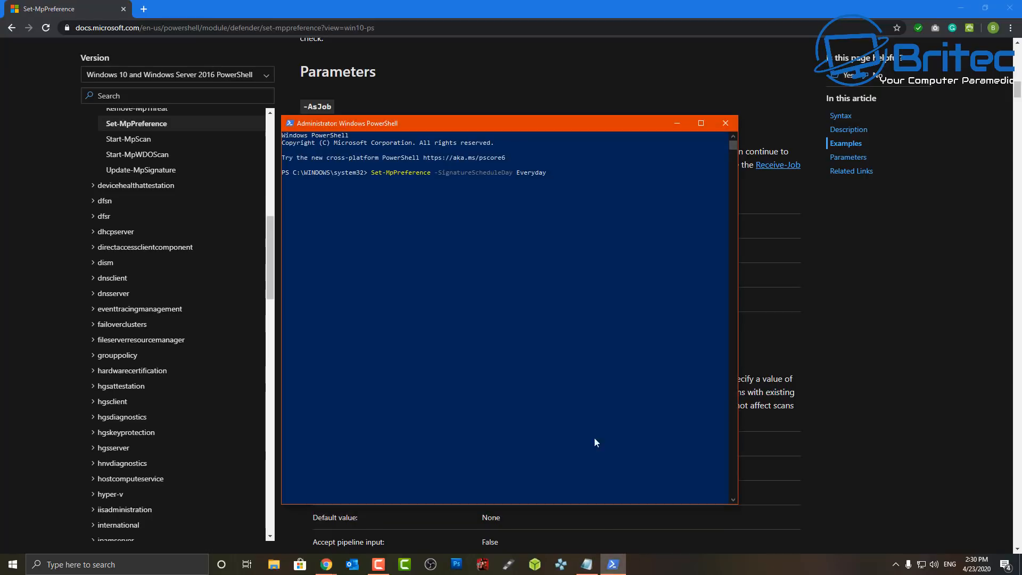
pyautogui.click(436, 172)
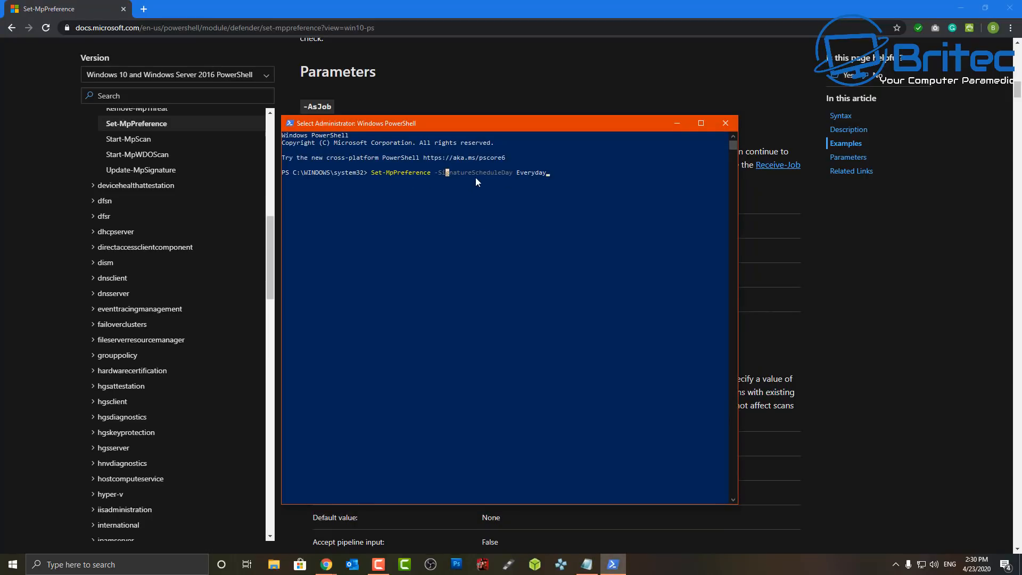
pyautogui.click(677, 124)
# Examine the Set-MpPreference parameter descriptions down to -DisableRealtimeMonitoring, and minimise the browser
pyautogui.scroll(-4, 567, 418)
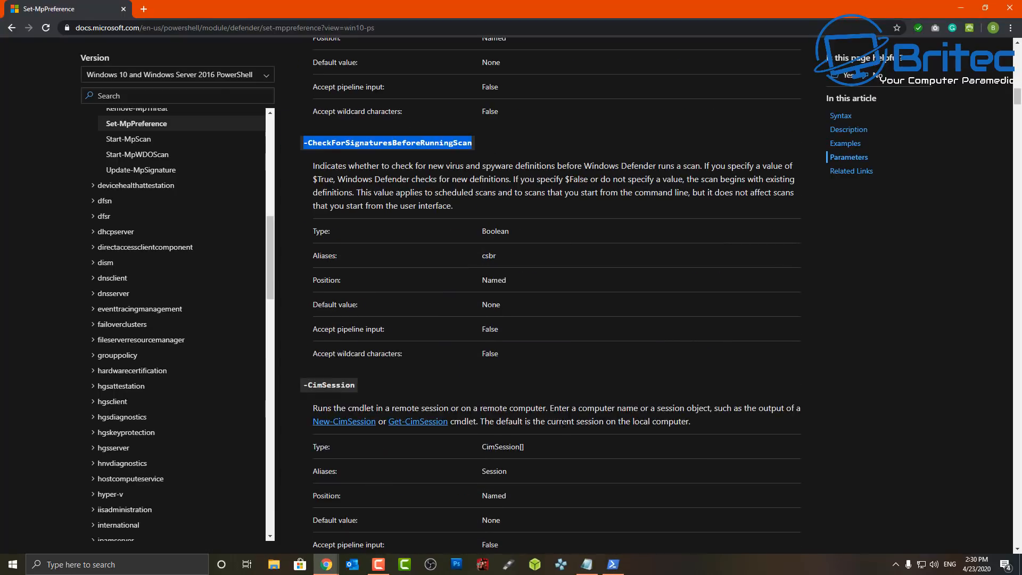
pyautogui.scroll(-3, 547, 439)
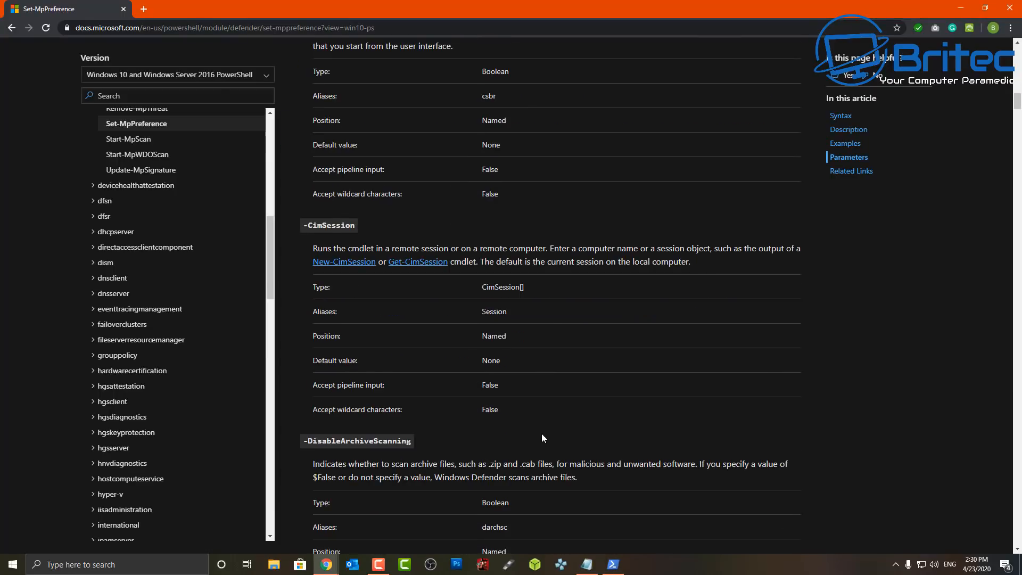
pyautogui.scroll(-4, 542, 433)
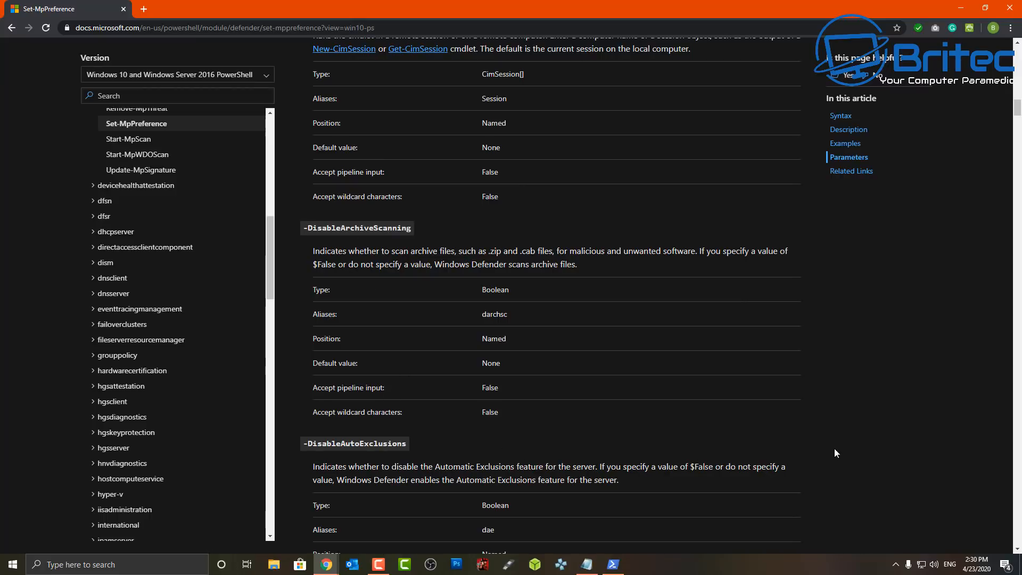
pyautogui.scroll(-3, 761, 458)
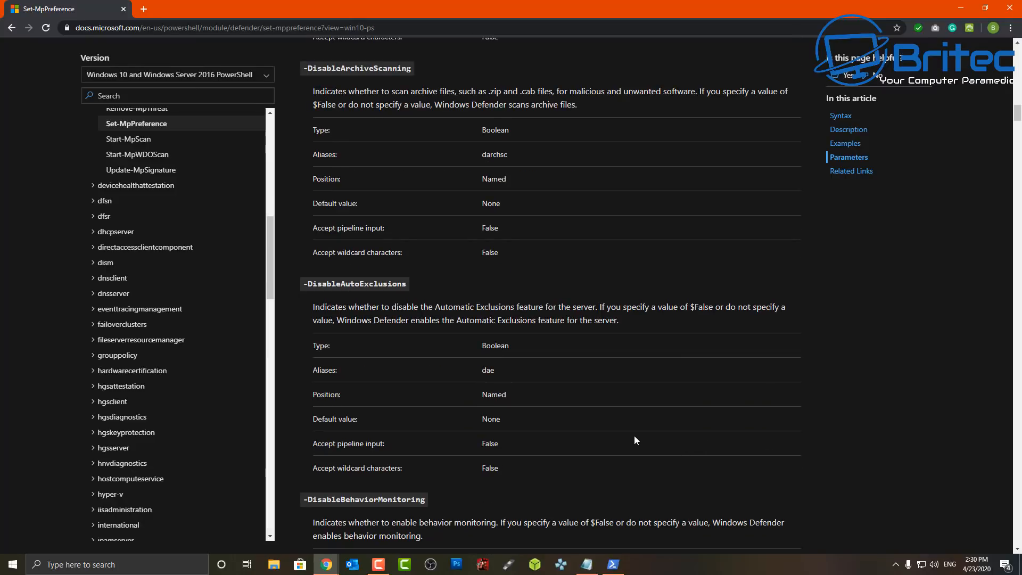
pyautogui.scroll(-18, 319, 292)
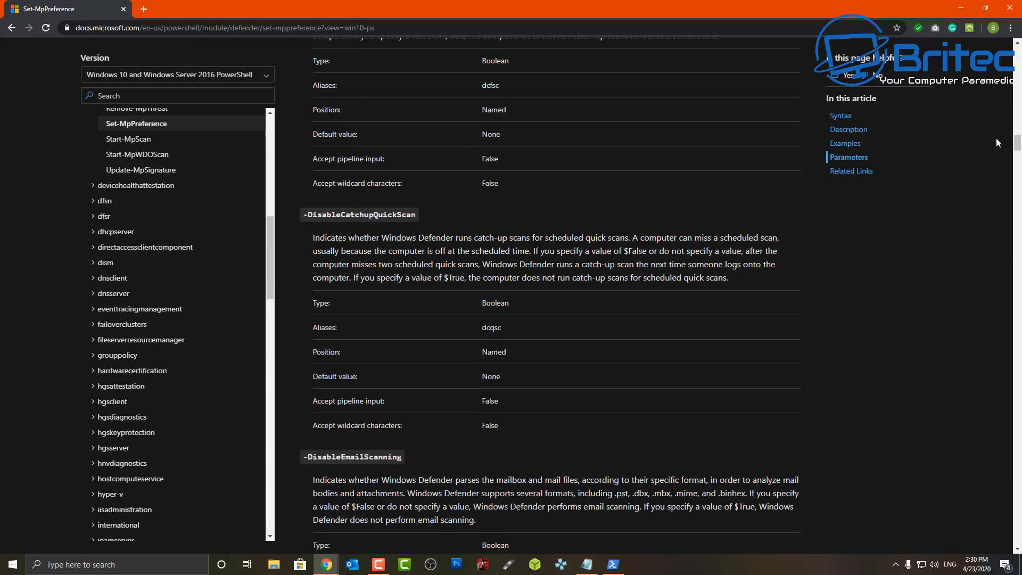
pyautogui.moveTo(1017, 143); pyautogui.dragTo(1018, 176)
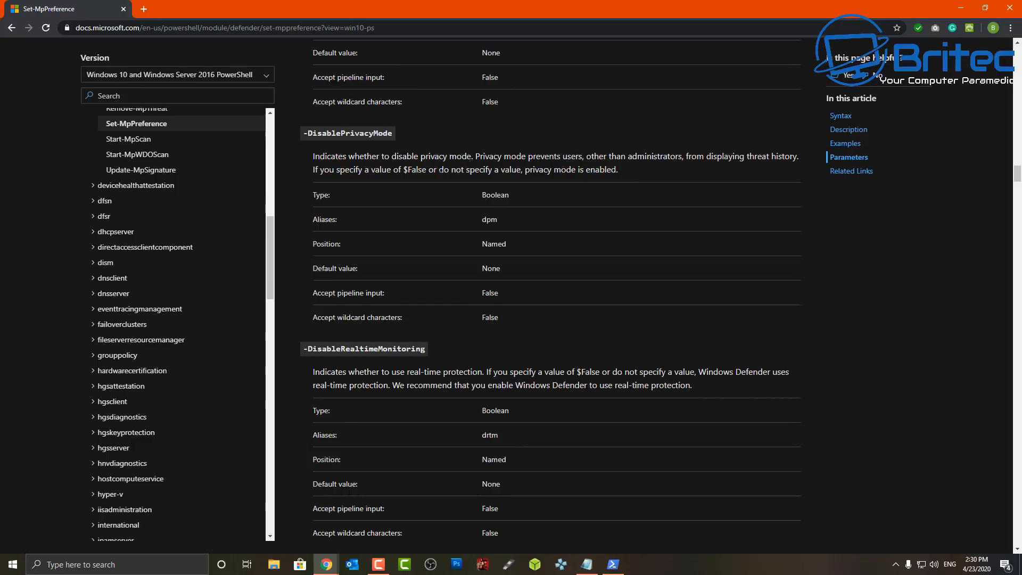
pyautogui.click(958, 8)
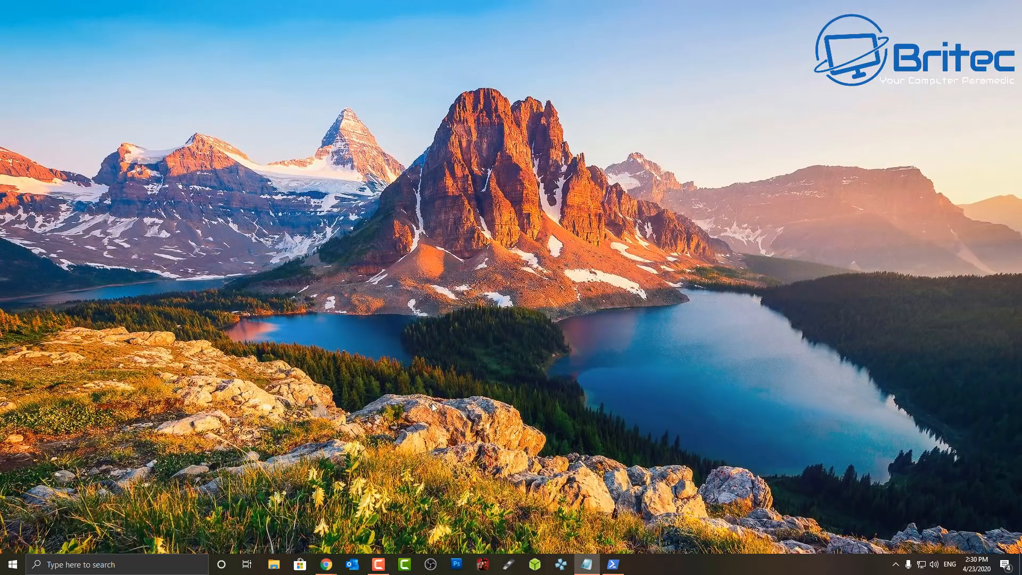
# Open the Virus & threat protection page of Windows Security from the Update & Security section of Windows Settings
pyautogui.click(13, 565)
pyautogui.click(10, 523)
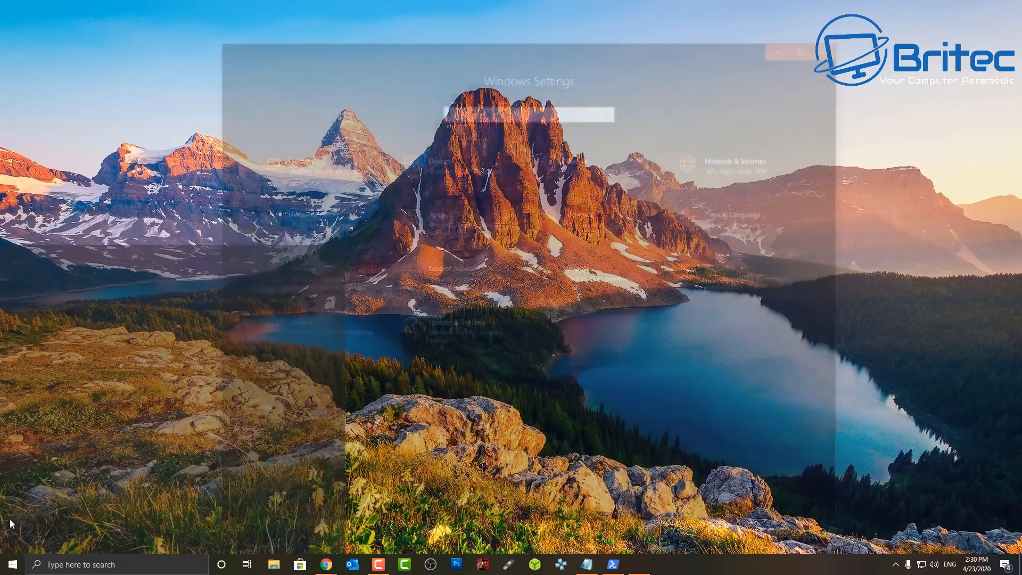
pyautogui.click(467, 341)
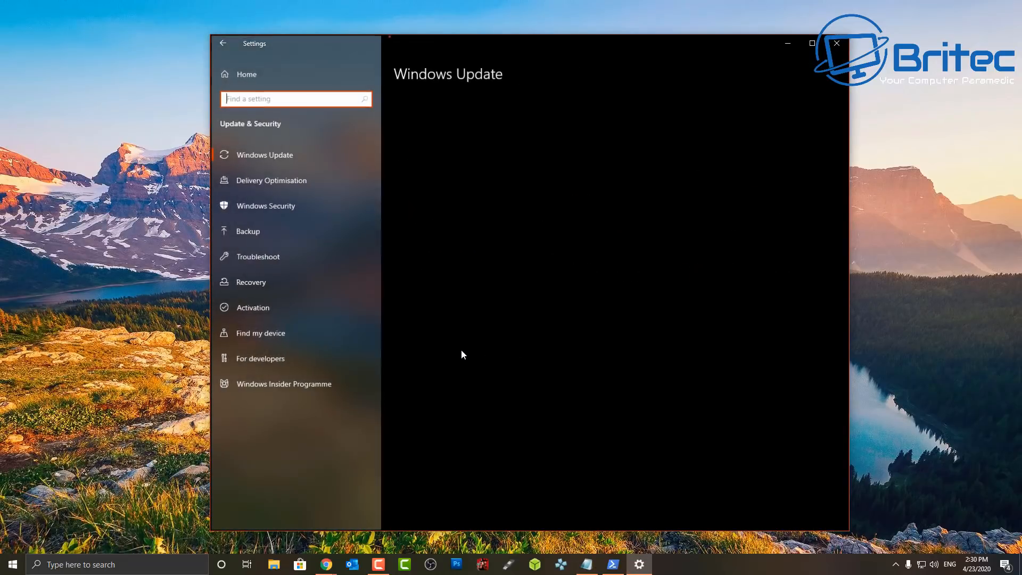
pyautogui.click(236, 206)
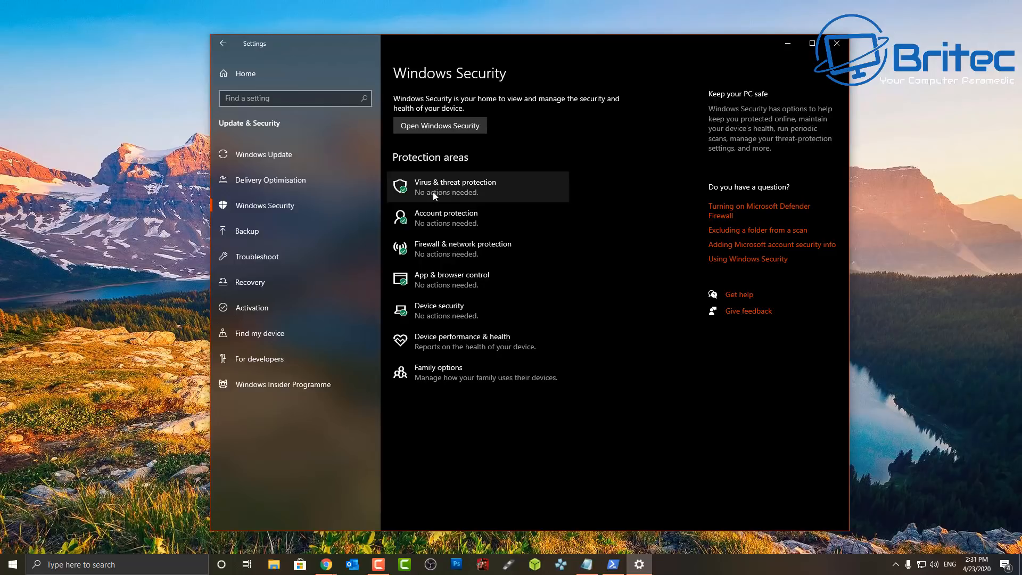
pyautogui.click(449, 187)
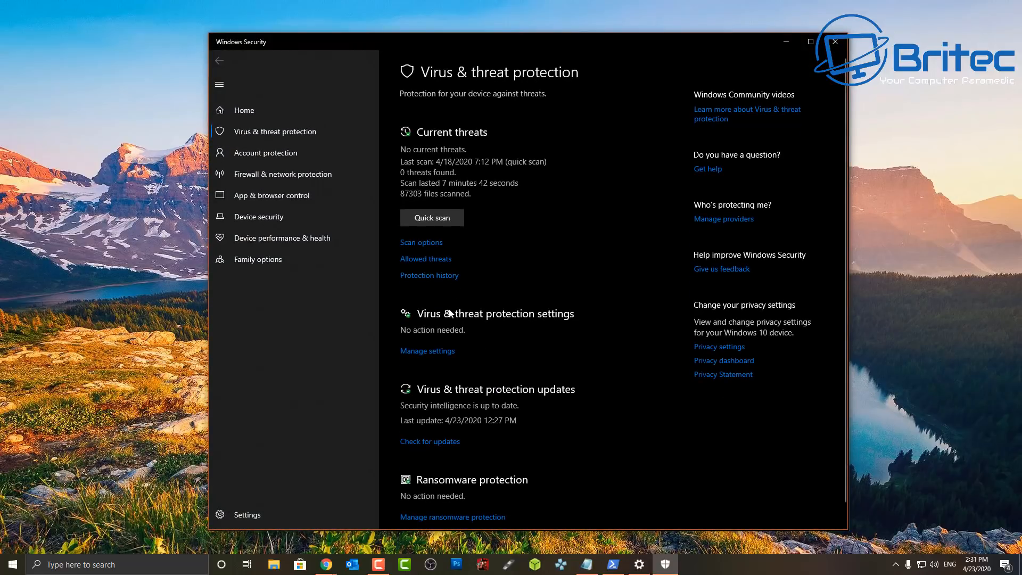
# Try out Controlled folder access under Ransomware protection by turning it on and switching it back off
pyautogui.scroll(-1, 460, 391)
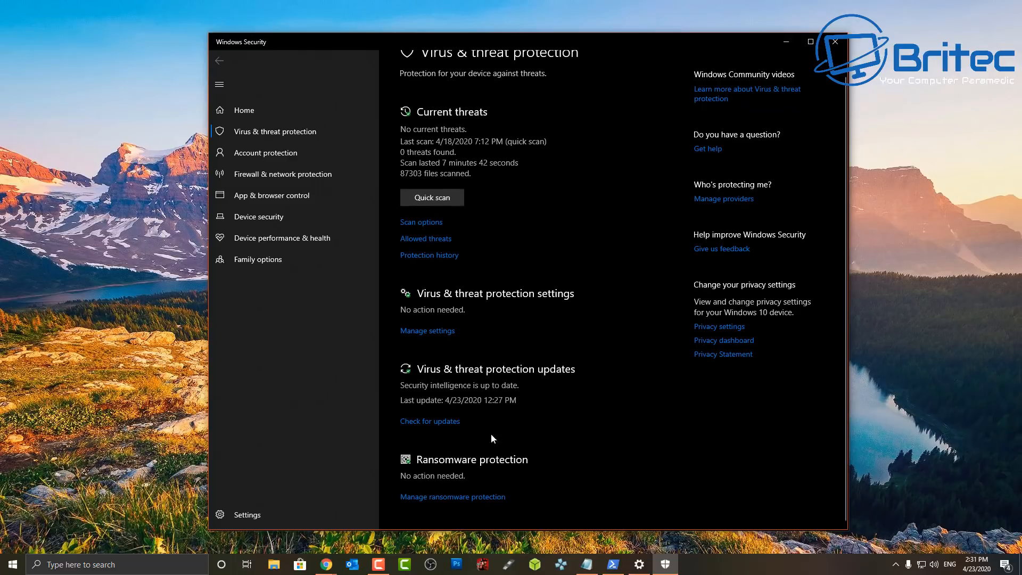
pyautogui.click(432, 497)
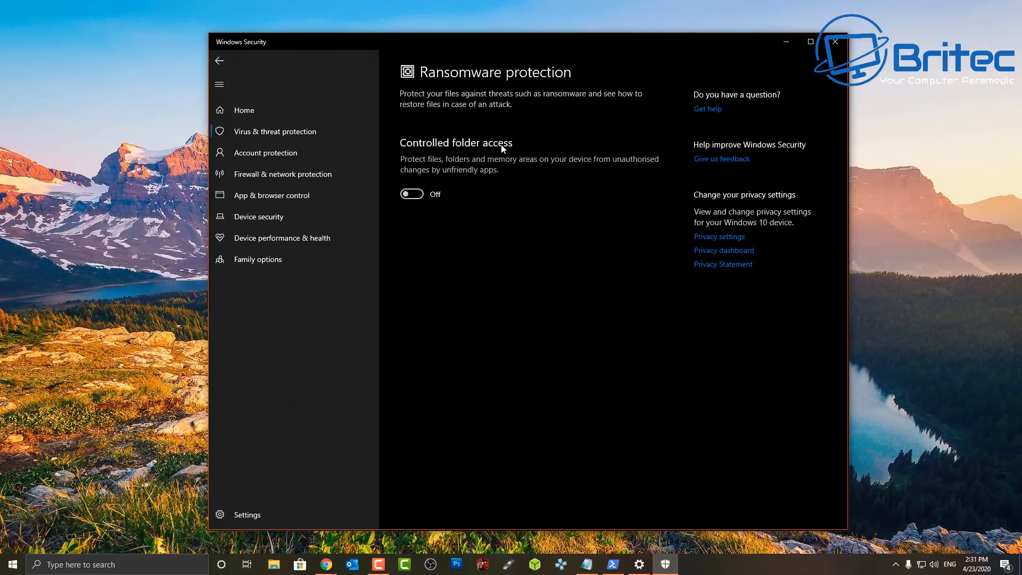
pyautogui.click(415, 201)
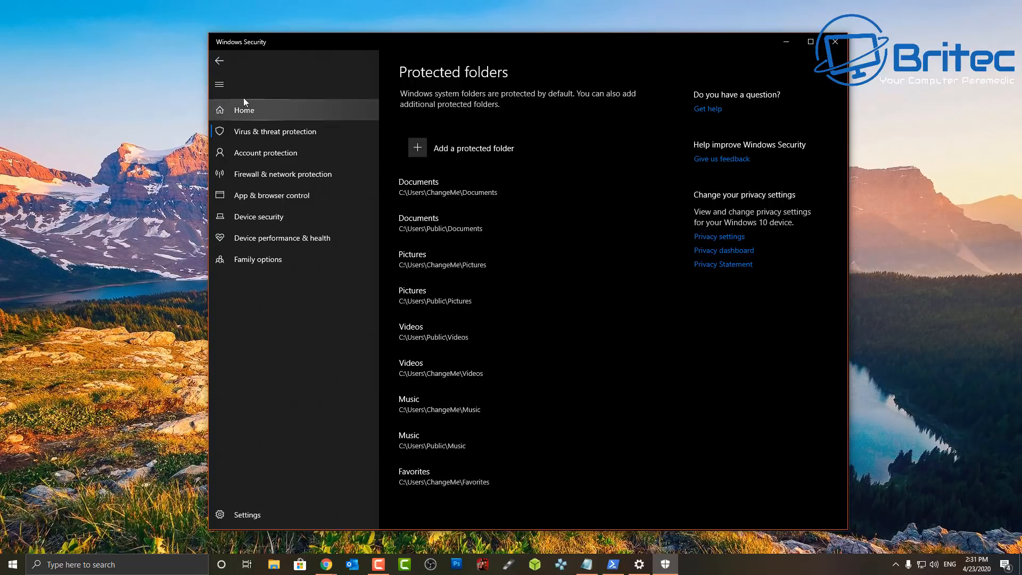
pyautogui.click(222, 63)
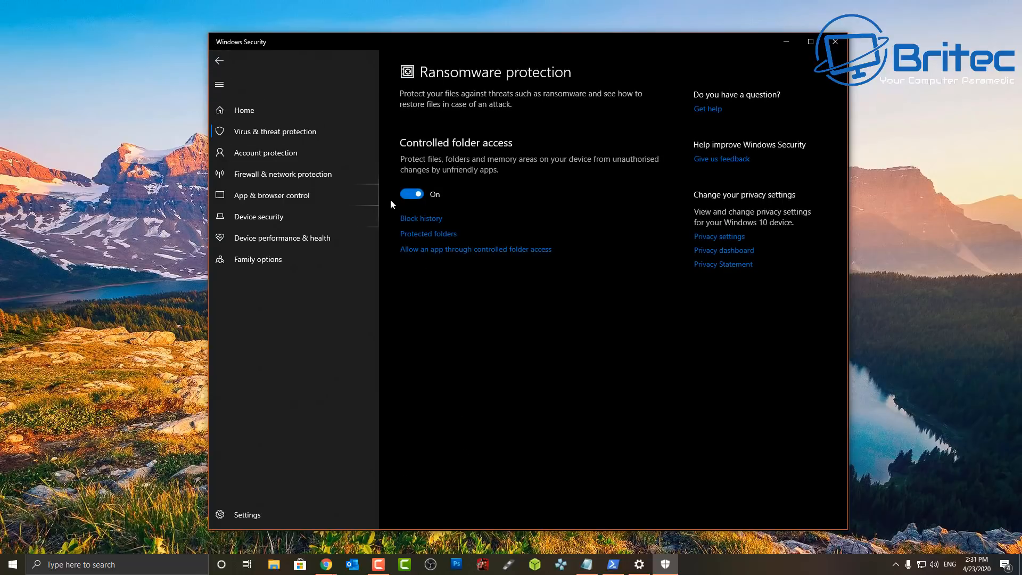
pyautogui.click(412, 196)
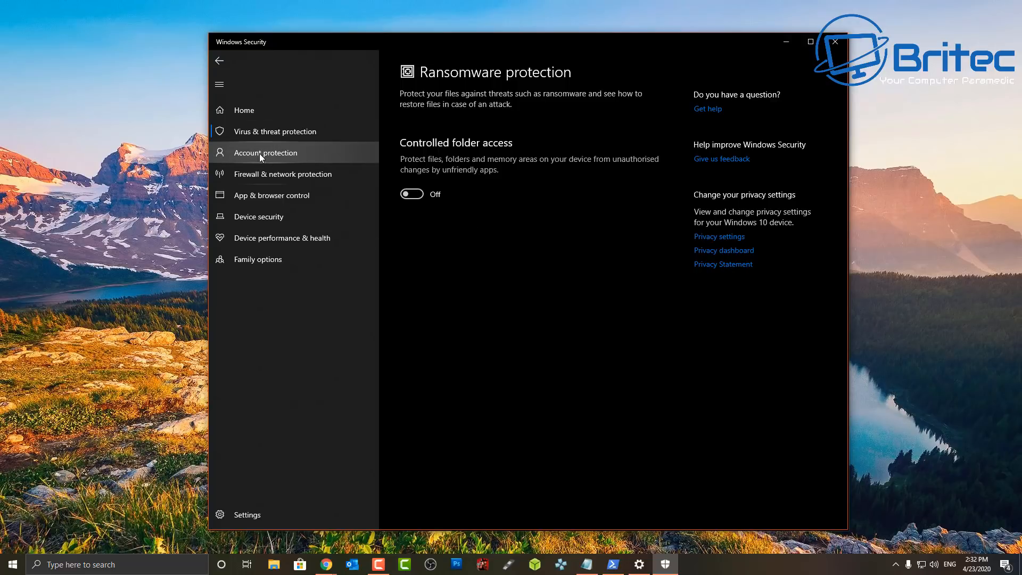
# Open the Exploit protection settings under App & browser control and examine the system-wide mitigations
pyautogui.click(256, 203)
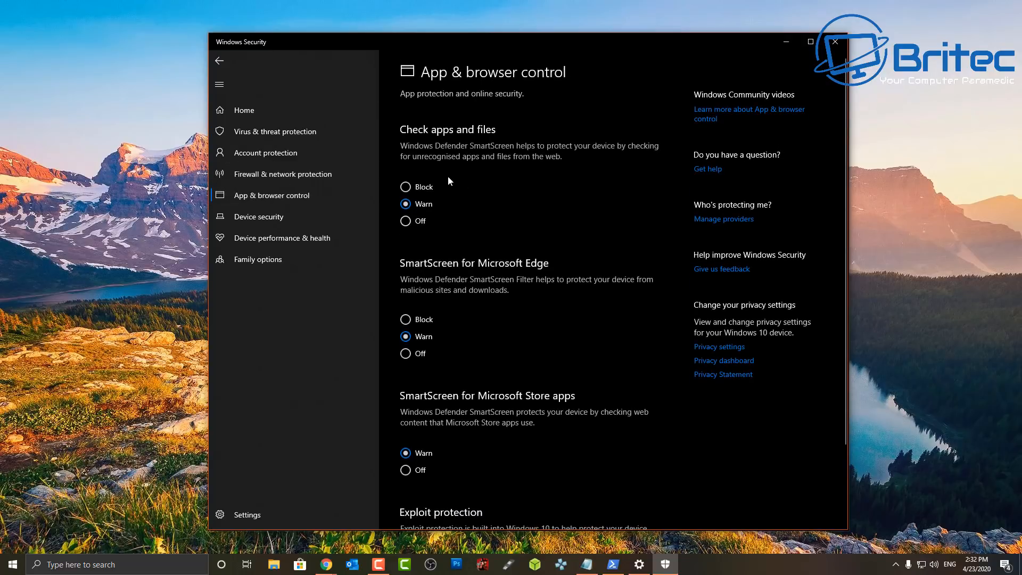
pyautogui.scroll(-4, 418, 330)
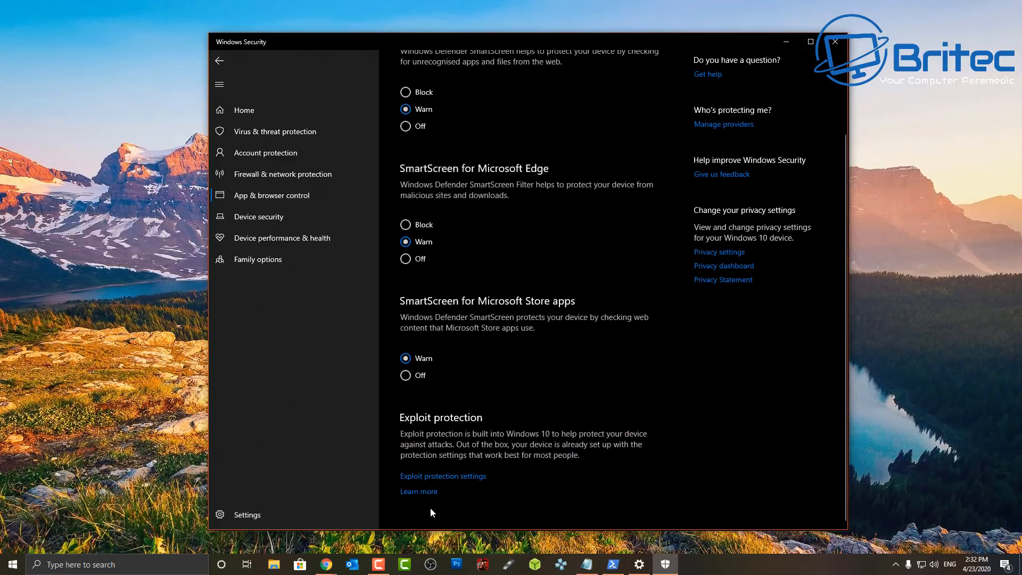
pyautogui.click(445, 477)
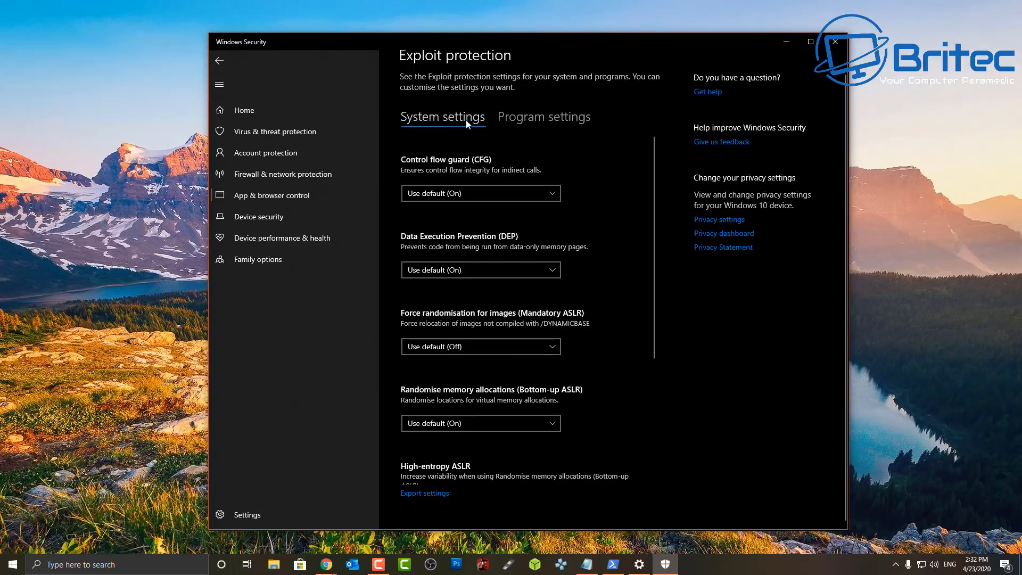
pyautogui.click(504, 190)
pyautogui.click(503, 191)
pyautogui.scroll(-3, 447, 445)
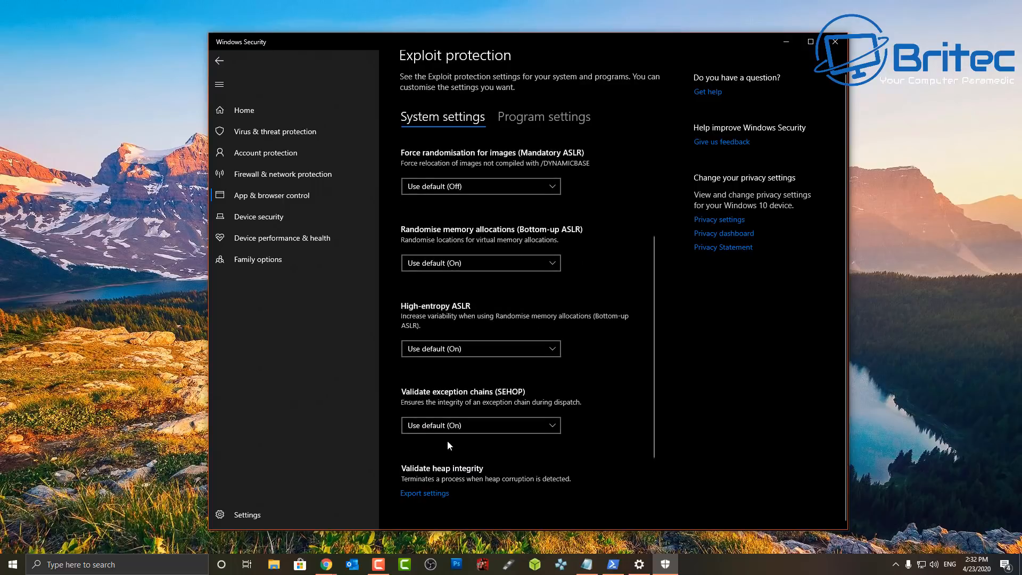
# Examine the program-specific exploit protection settings and the options for adding a program to customise
pyautogui.click(511, 118)
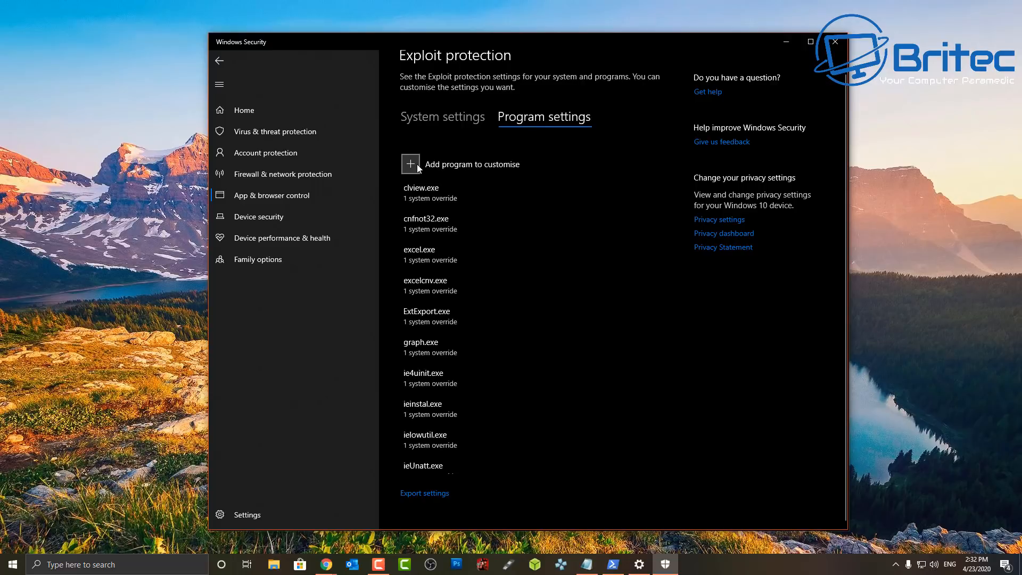
pyautogui.click(416, 164)
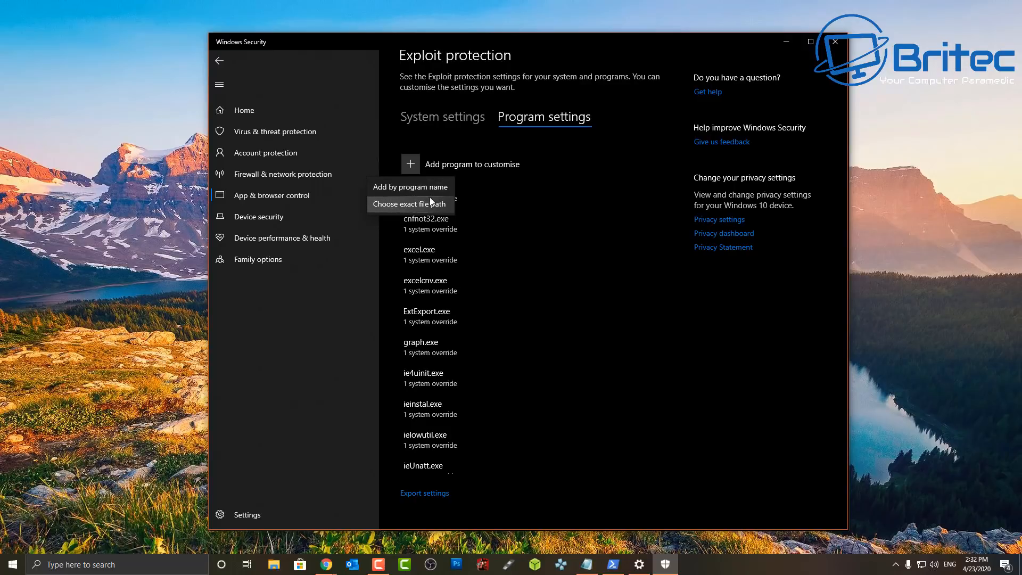
pyautogui.click(555, 194)
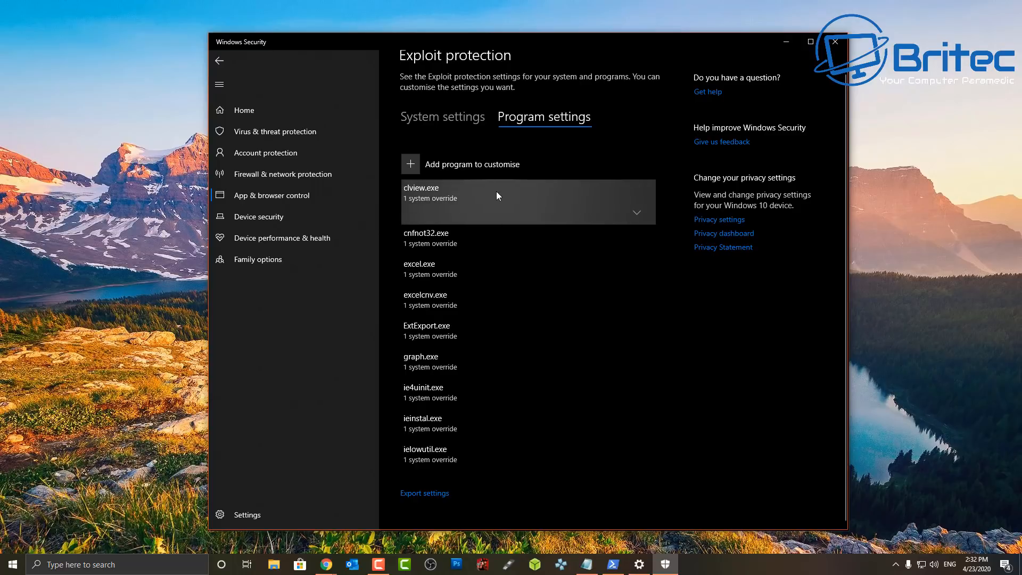
# Open and dismiss the export dialog for the exploit protection settings, and open the Firewall & network protection page
pyautogui.click(426, 493)
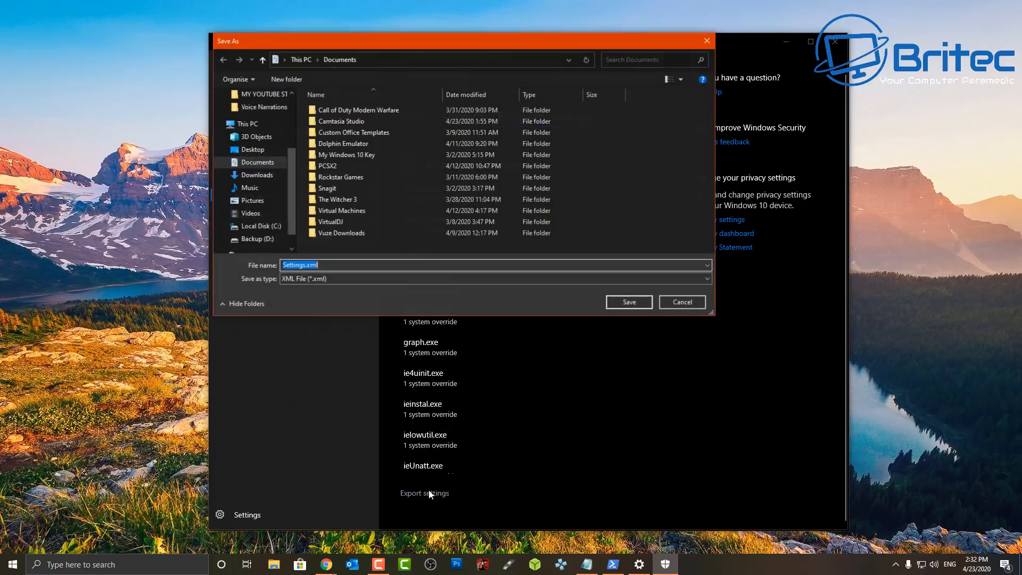
pyautogui.click(706, 41)
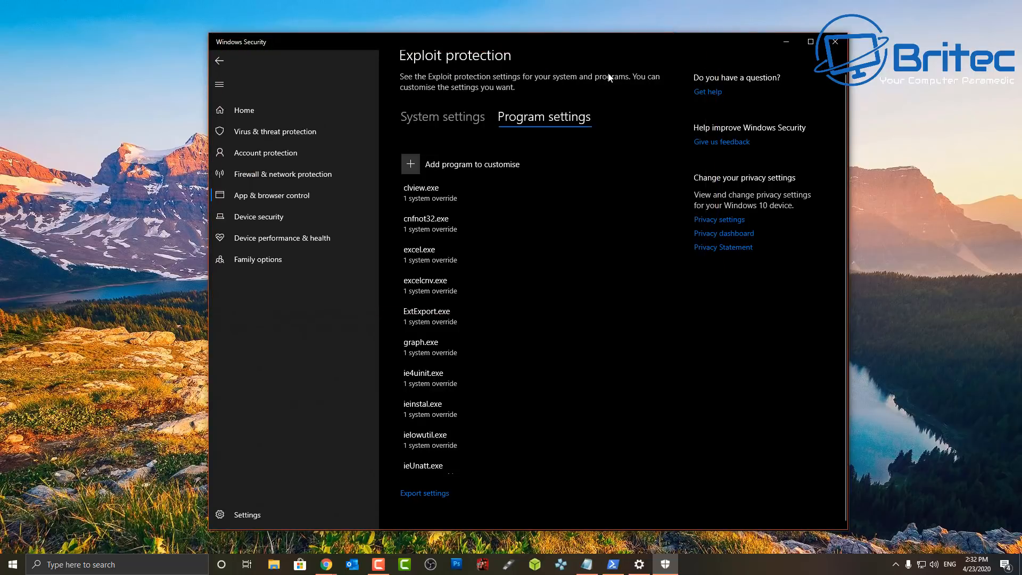
pyautogui.click(251, 180)
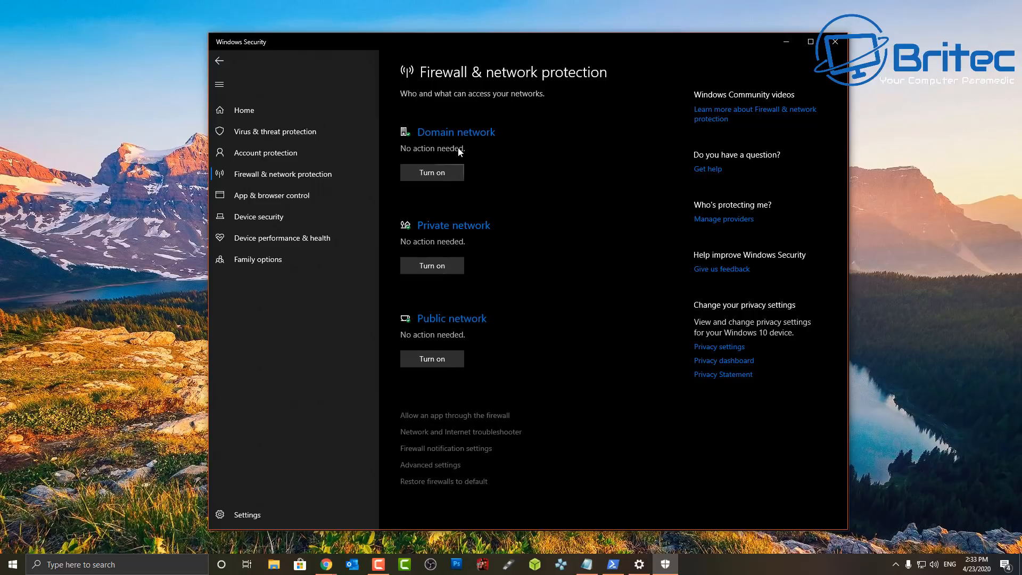
# Check the protection status of the third-party security programs ZoneAlarm and Malwarebytes, closing each program's window after viewing it
pyautogui.click(896, 567)
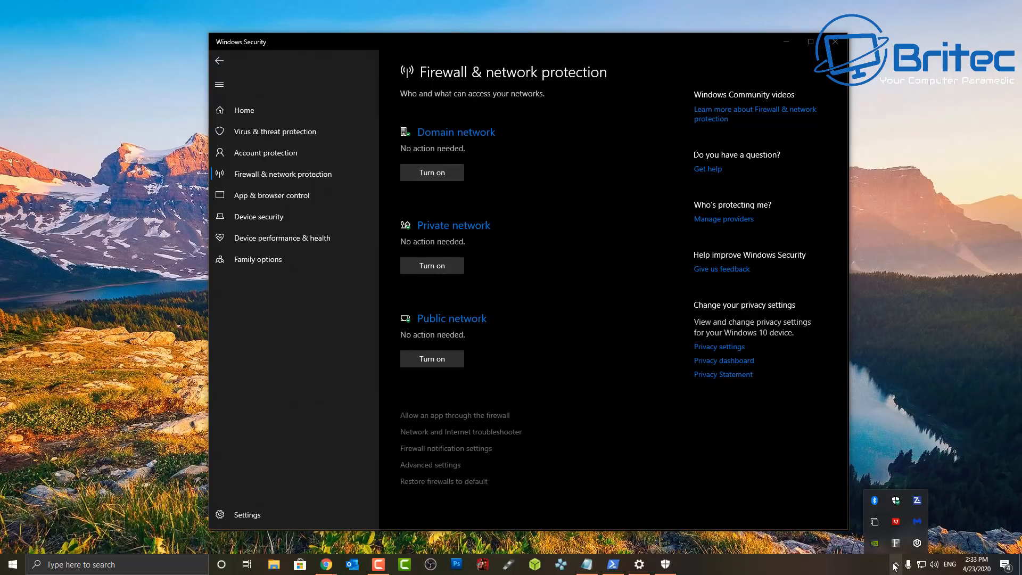
pyautogui.doubleClick(918, 502)
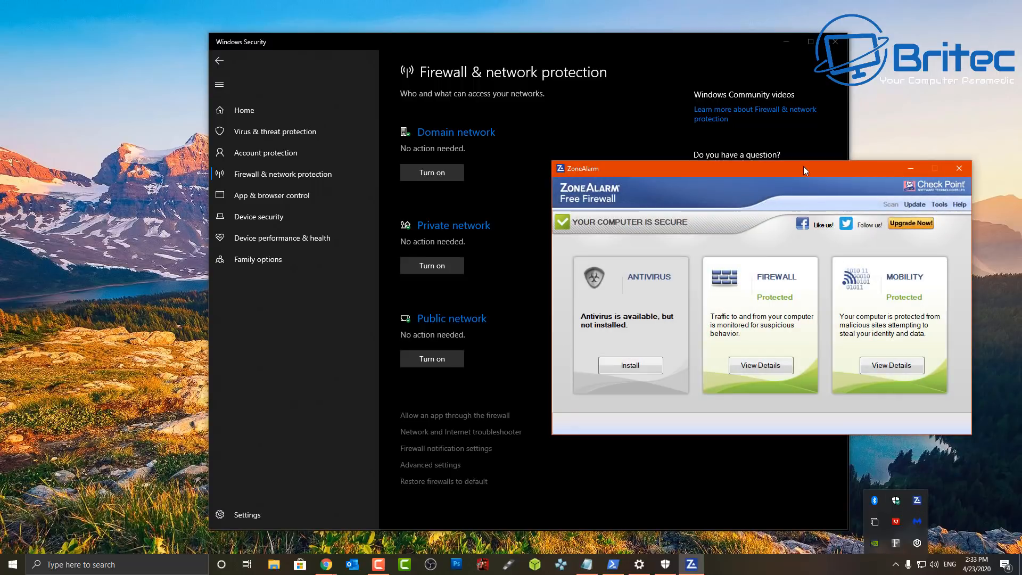
pyautogui.moveTo(803, 166); pyautogui.dragTo(581, 158)
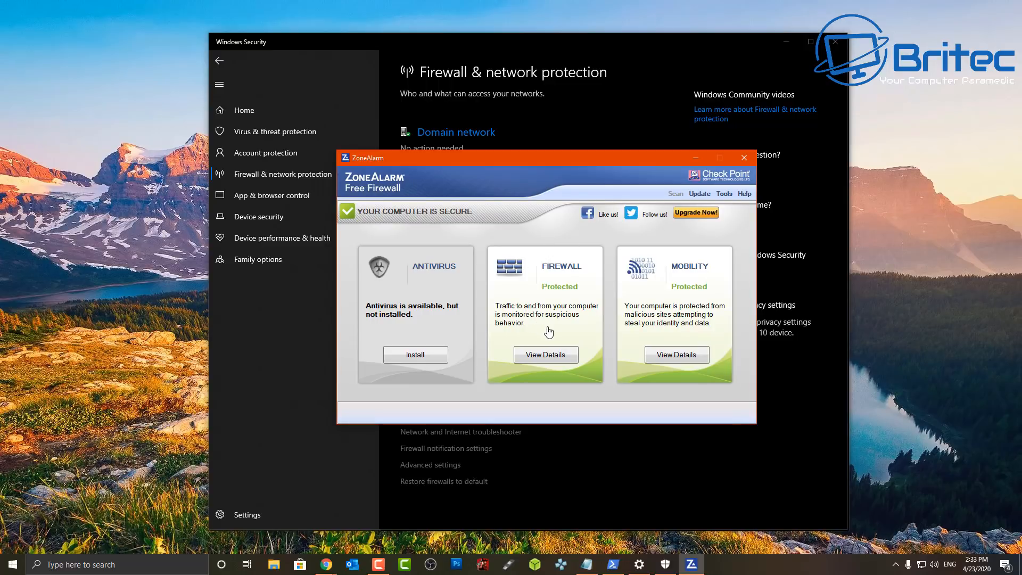
pyautogui.click(744, 158)
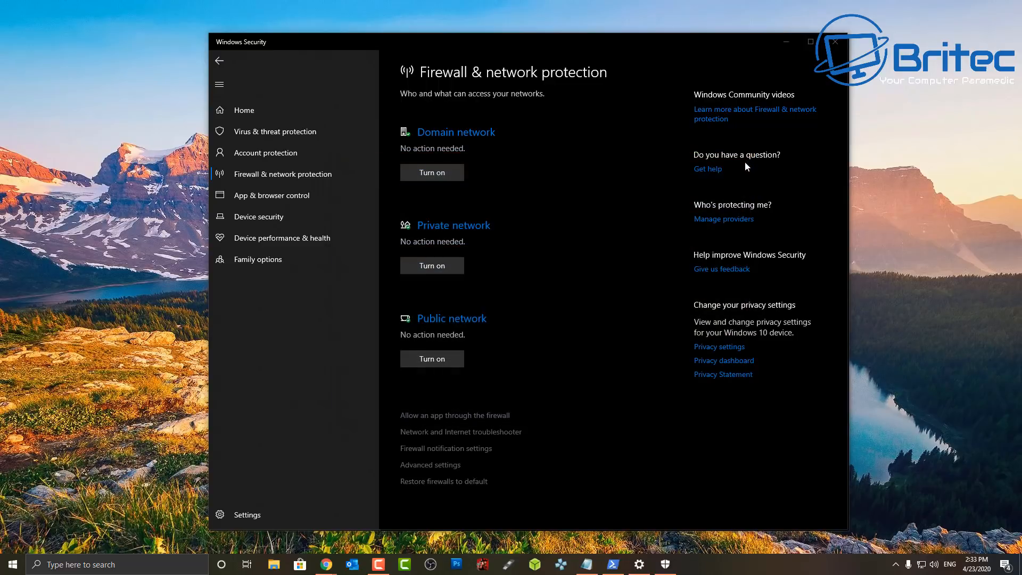
pyautogui.click(894, 565)
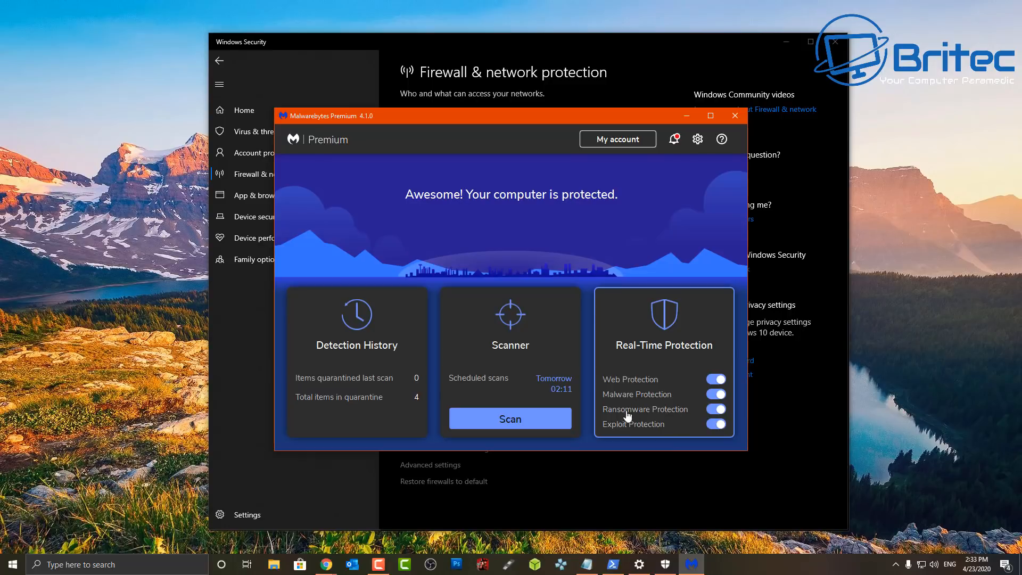
pyautogui.click(736, 116)
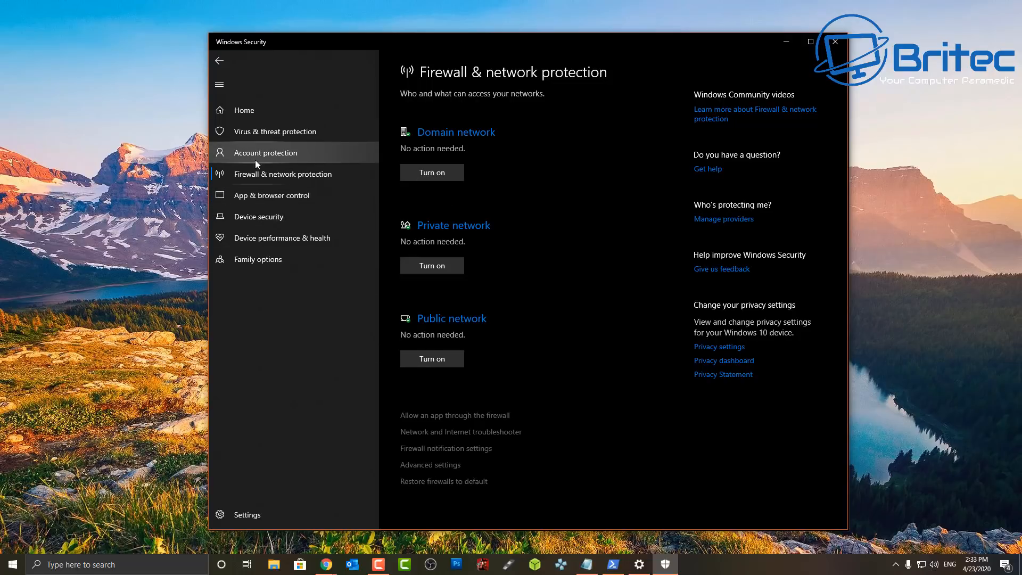
# Examine the Virus & threat protection settings from Real-time protection through Exclusions, and close the Windows Security and Settings windows
pyautogui.click(254, 136)
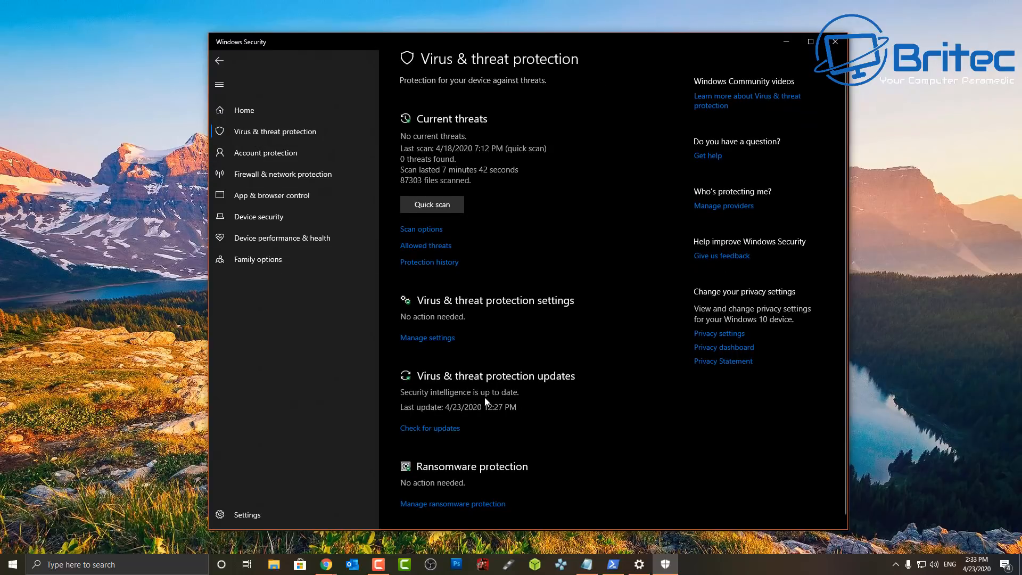
pyautogui.scroll(-1, 485, 397)
pyautogui.scroll(2, 483, 391)
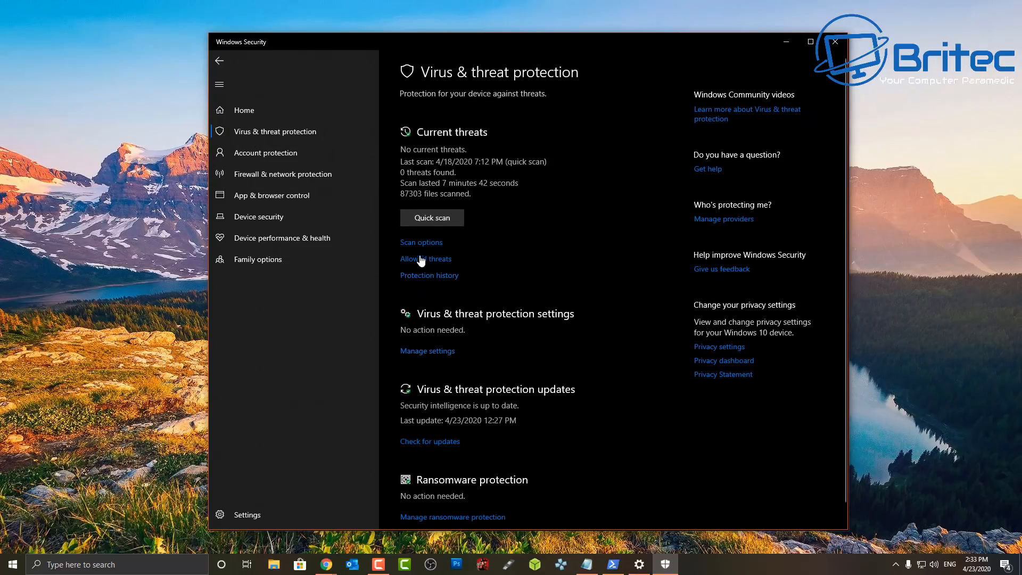
pyautogui.click(441, 352)
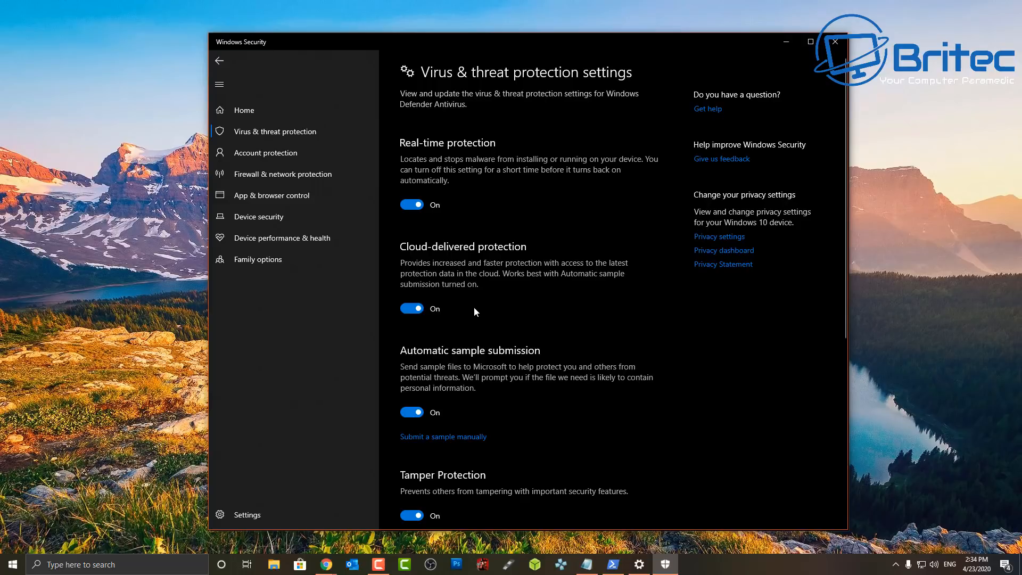
pyautogui.scroll(-3, 458, 354)
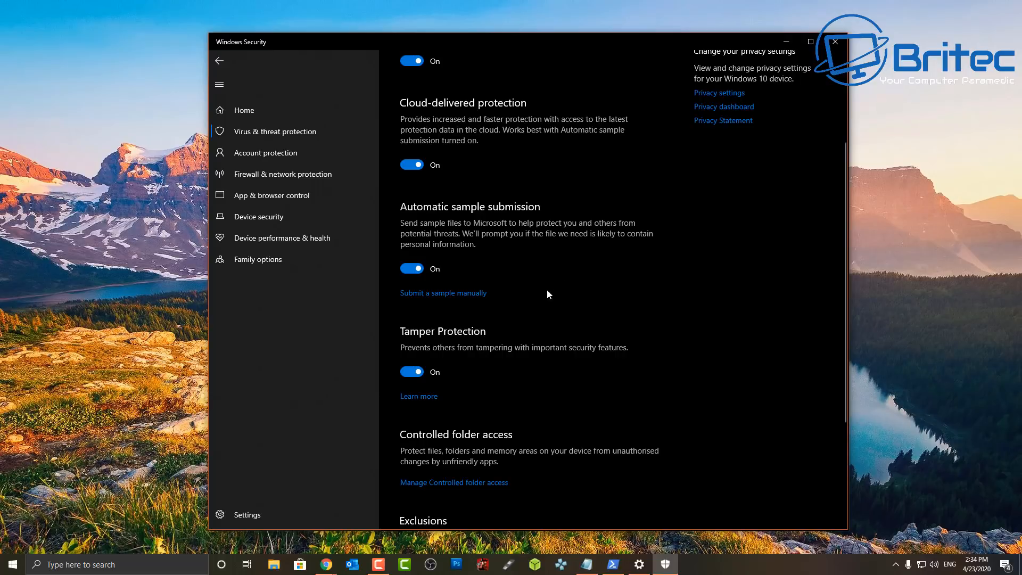
pyautogui.scroll(-3, 550, 348)
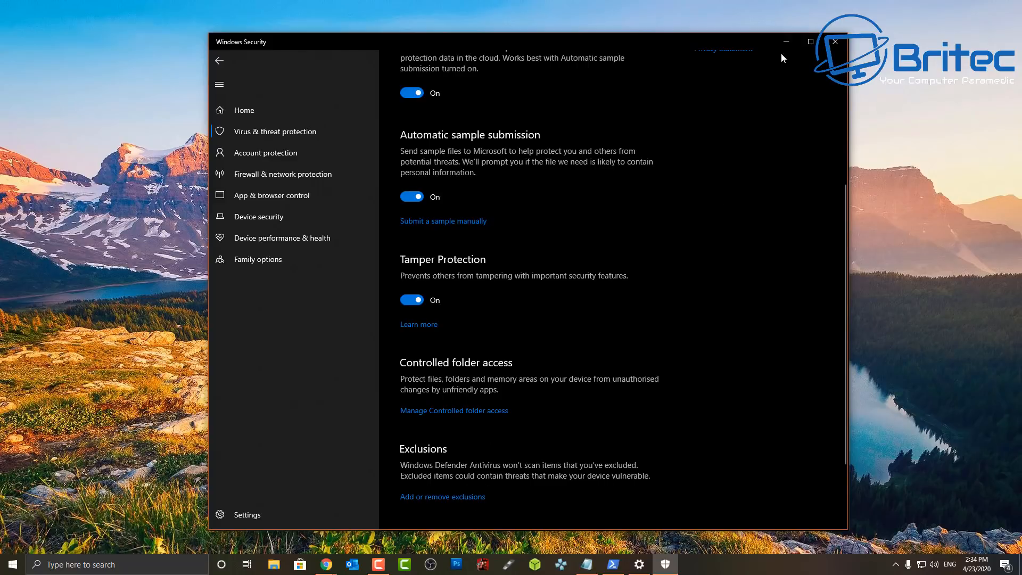
pyautogui.click(836, 41)
pyautogui.click(835, 44)
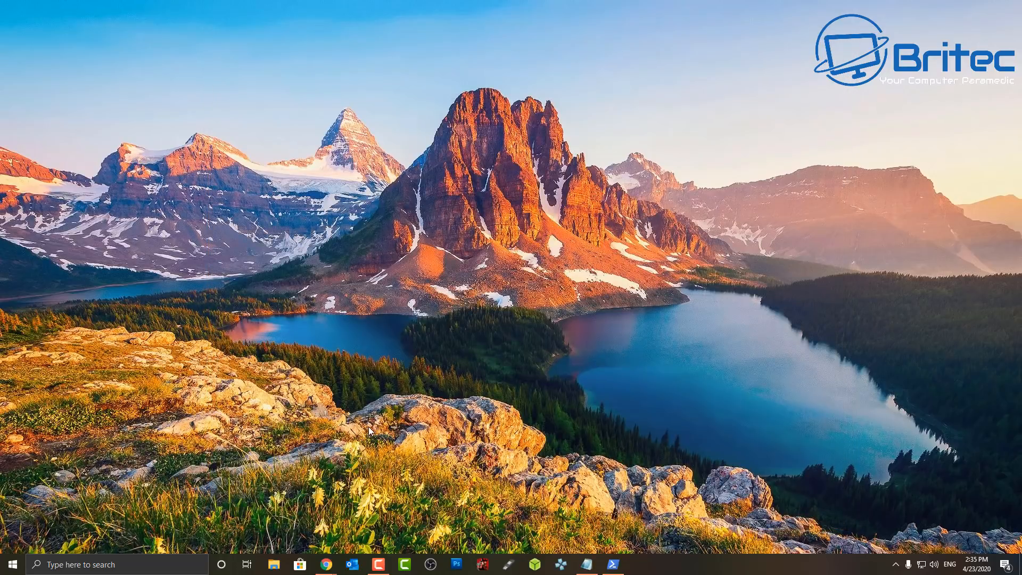
# Search Windows for gpedit and open the Local Group Policy Editor
pyautogui.click(85, 566)
pyautogui.write('gp')
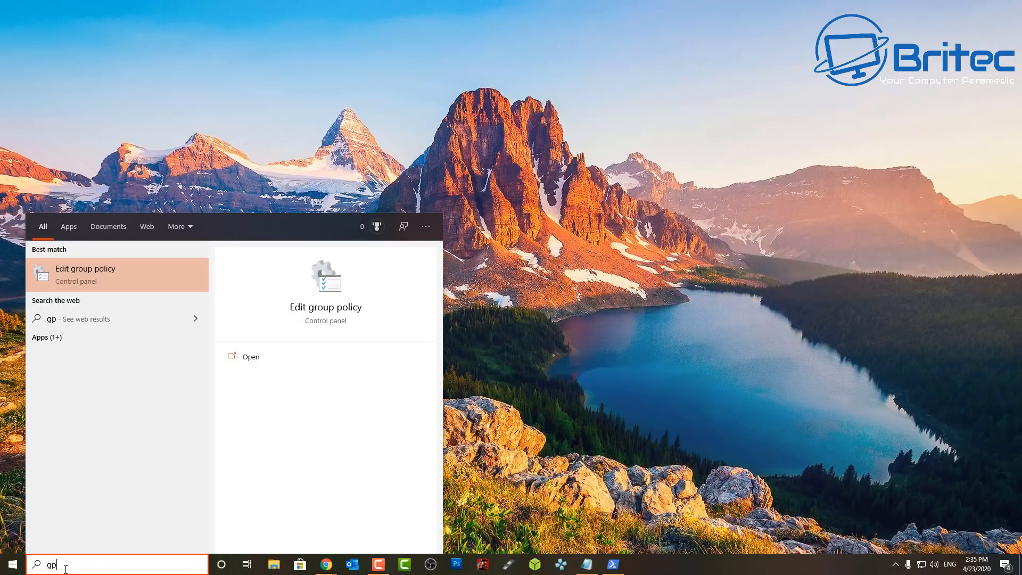
pyautogui.write('edit')
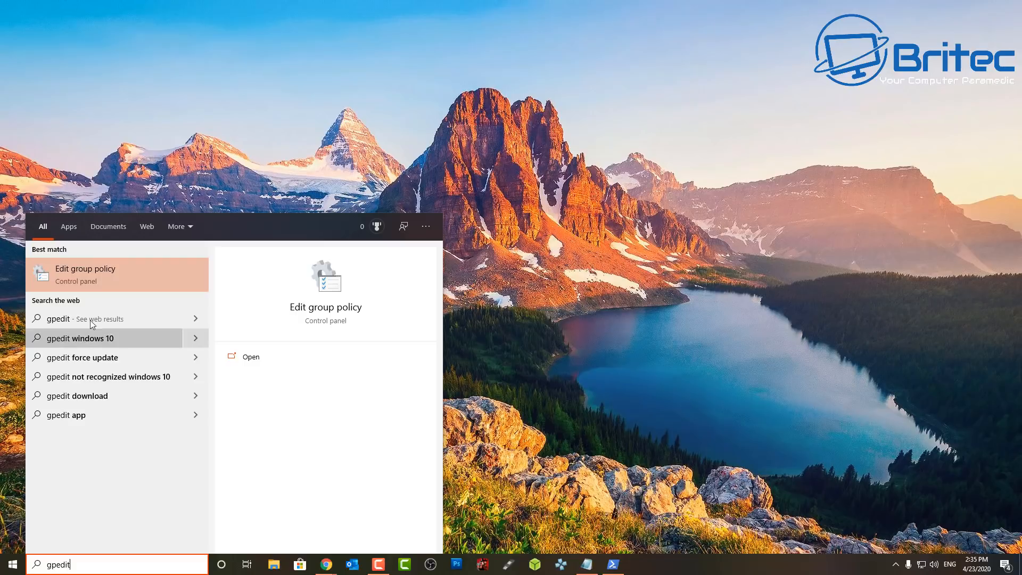
pyautogui.click(96, 281)
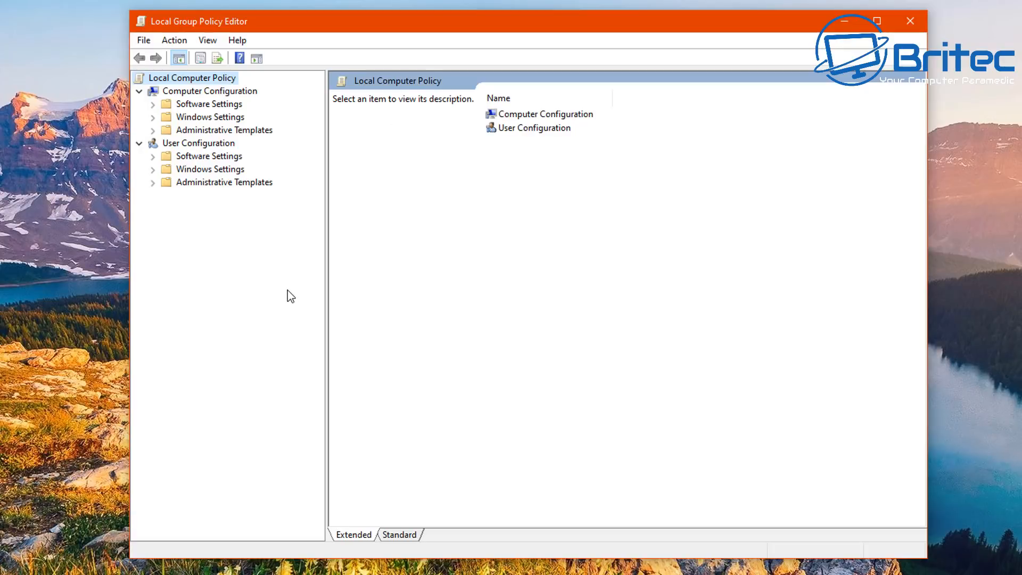
# Under Computer Configuration, navigate through Administrative Templates and Windows Components to Windows Defender Antivirus and expand it
pyautogui.click(197, 93)
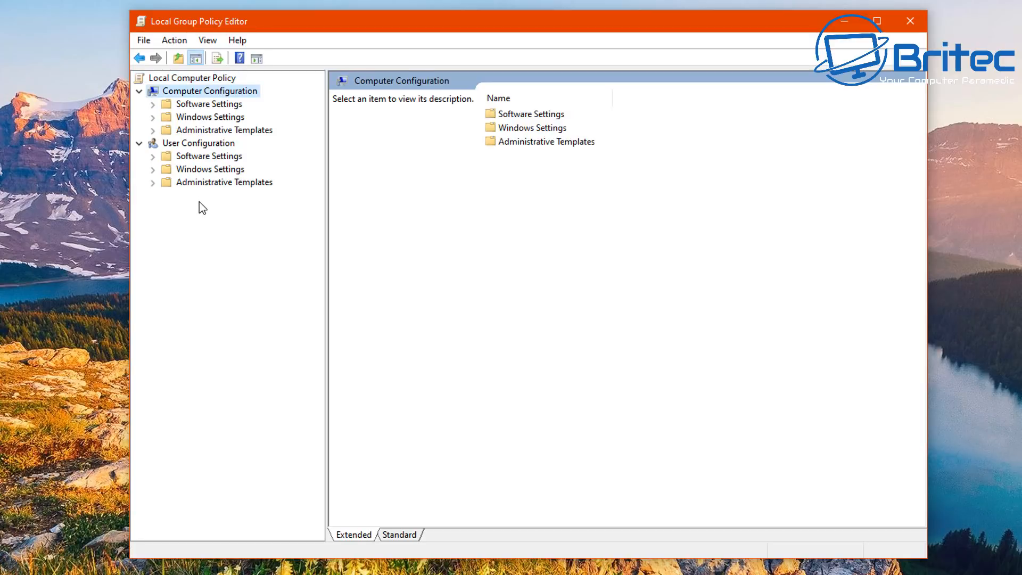
pyautogui.click(194, 79)
pyautogui.click(184, 93)
pyautogui.click(201, 132)
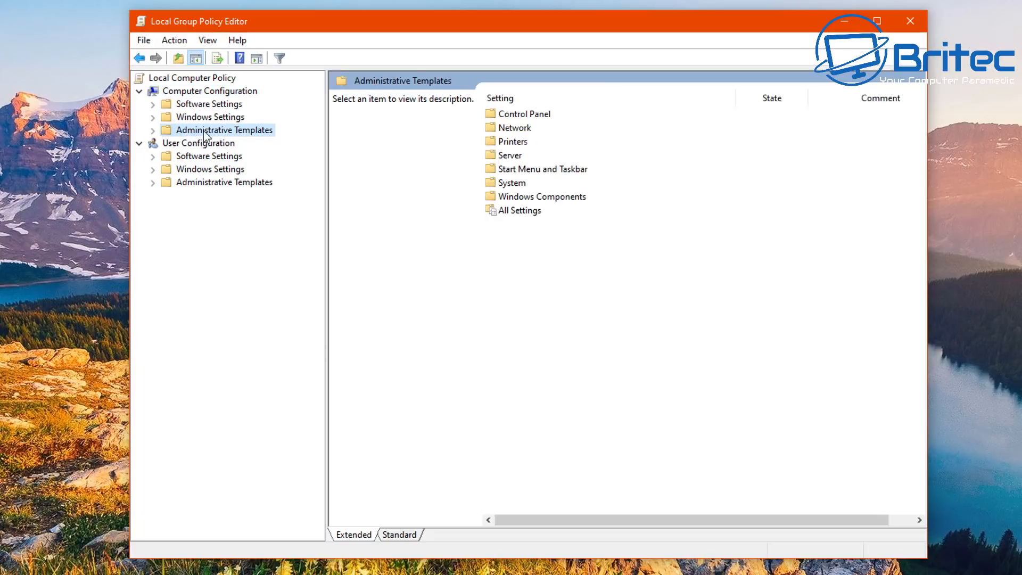
pyautogui.click(153, 130)
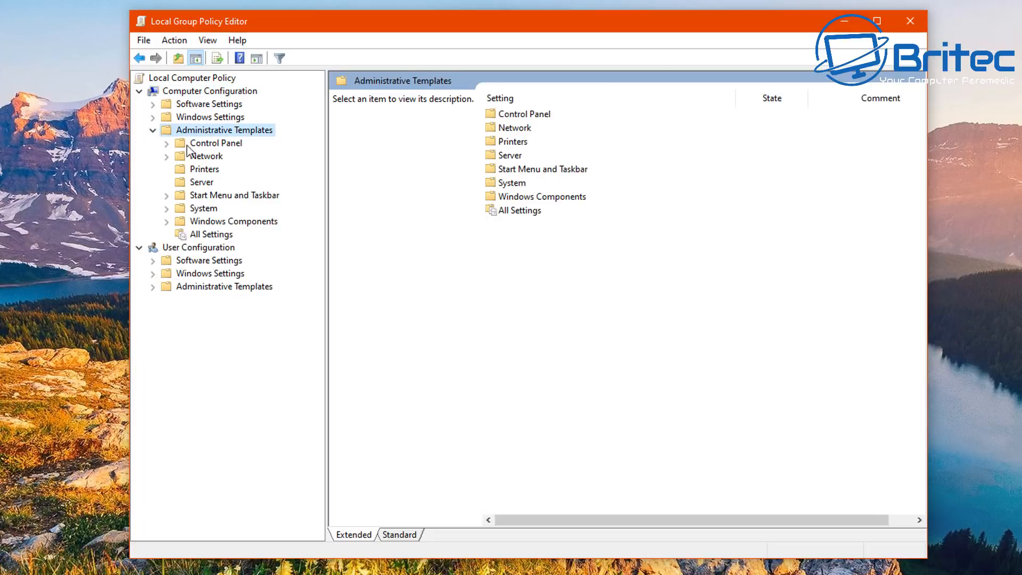
pyautogui.click(205, 221)
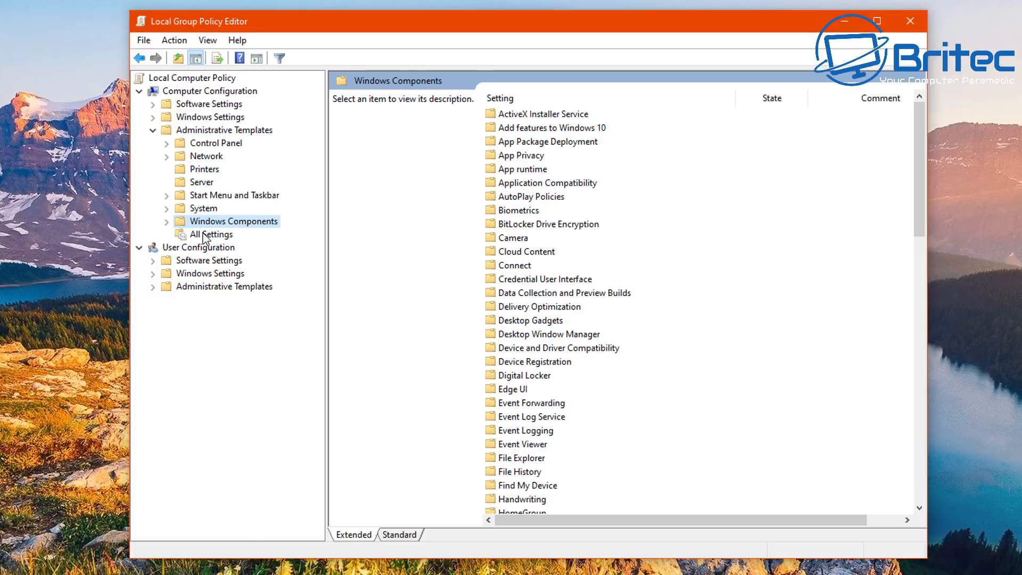
pyautogui.click(167, 222)
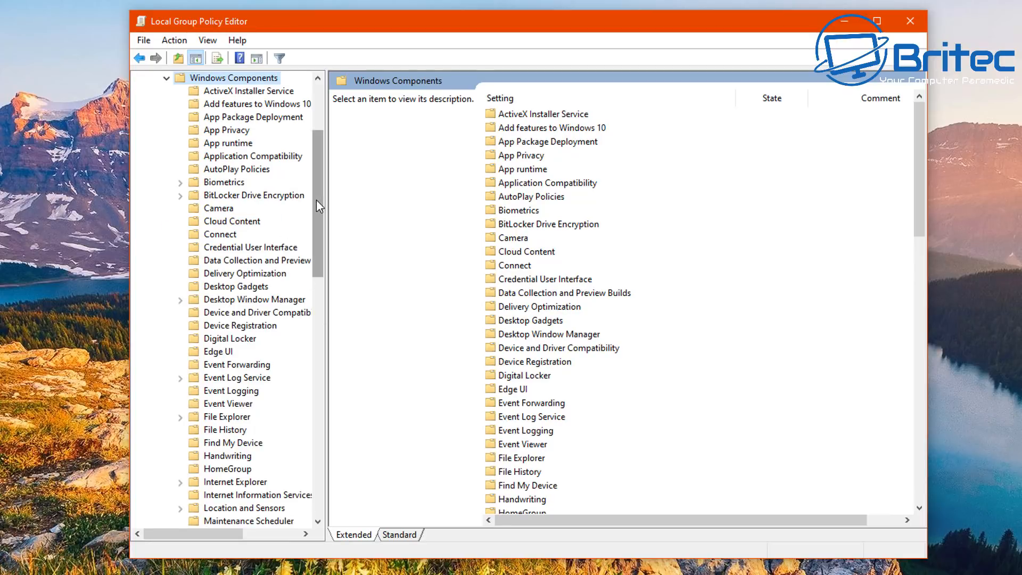
pyautogui.moveTo(316, 200); pyautogui.dragTo(405, 422)
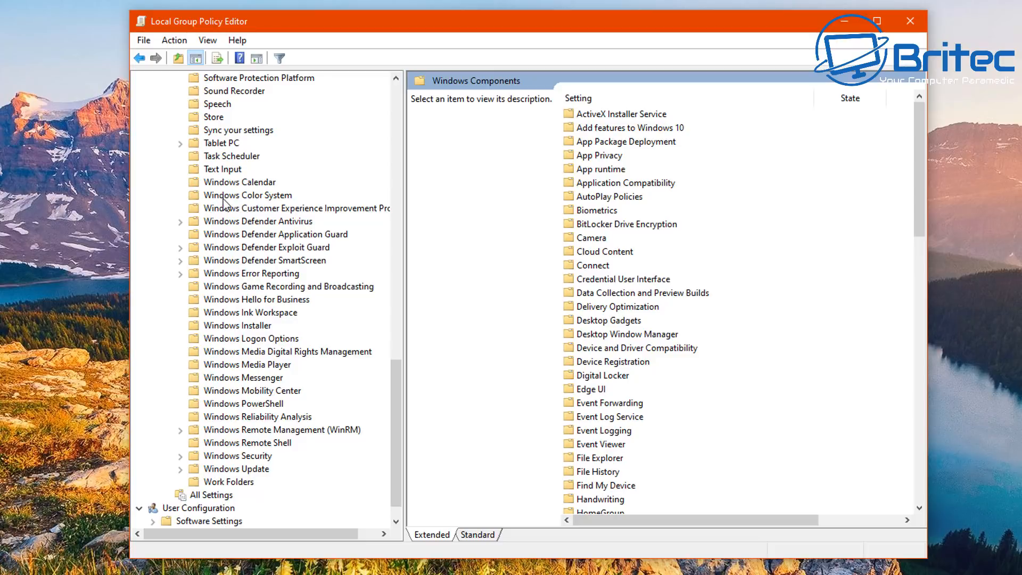
pyautogui.click(245, 222)
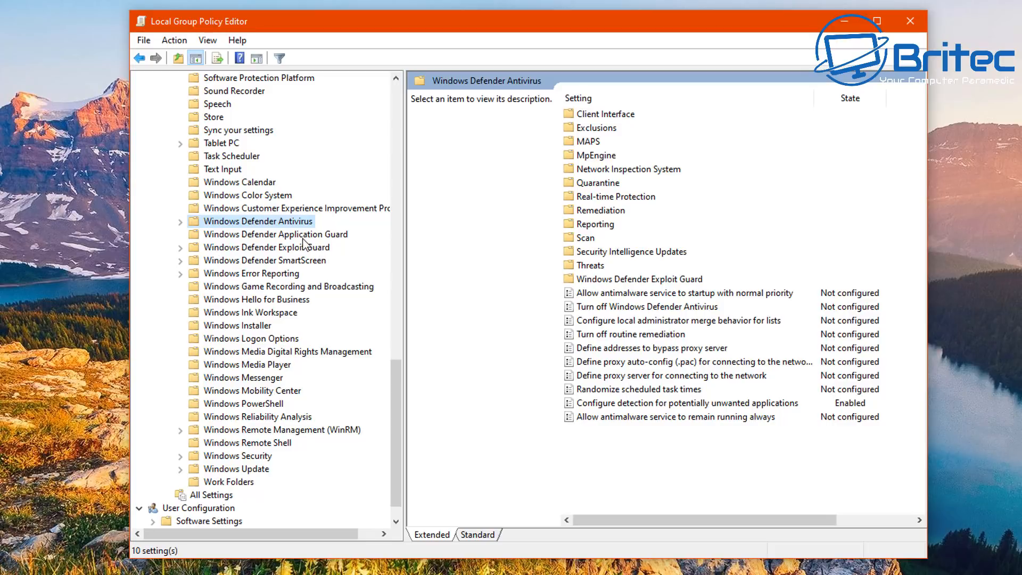
pyautogui.click(181, 222)
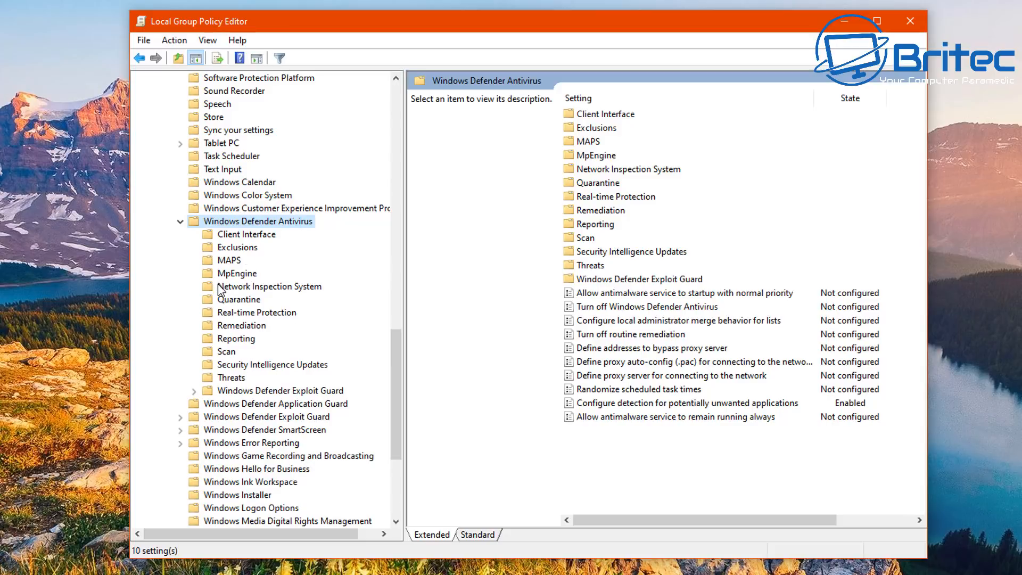
# Set the "Configure detection for potentially unwanted applications" policy to Enabled with the Block option, and apply it
pyautogui.click(620, 403)
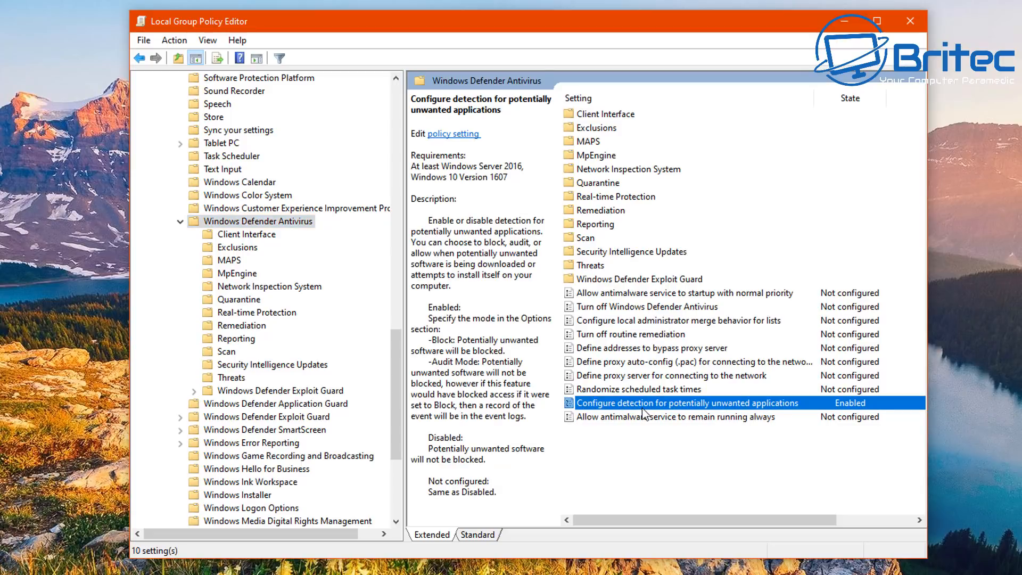
pyautogui.doubleClick(689, 404)
pyautogui.moveTo(219, 7); pyautogui.dragTo(553, 74)
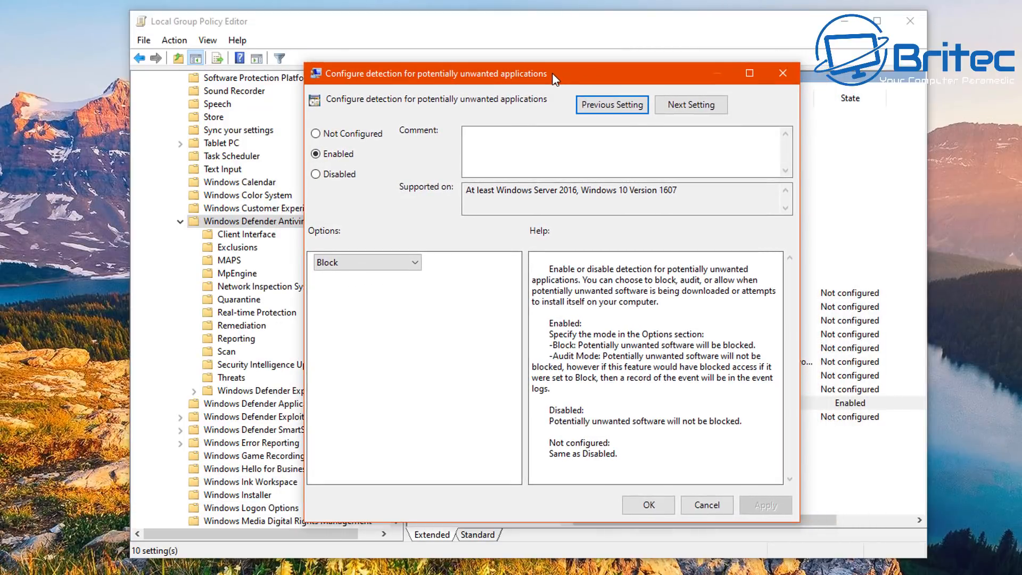
pyautogui.click(318, 138)
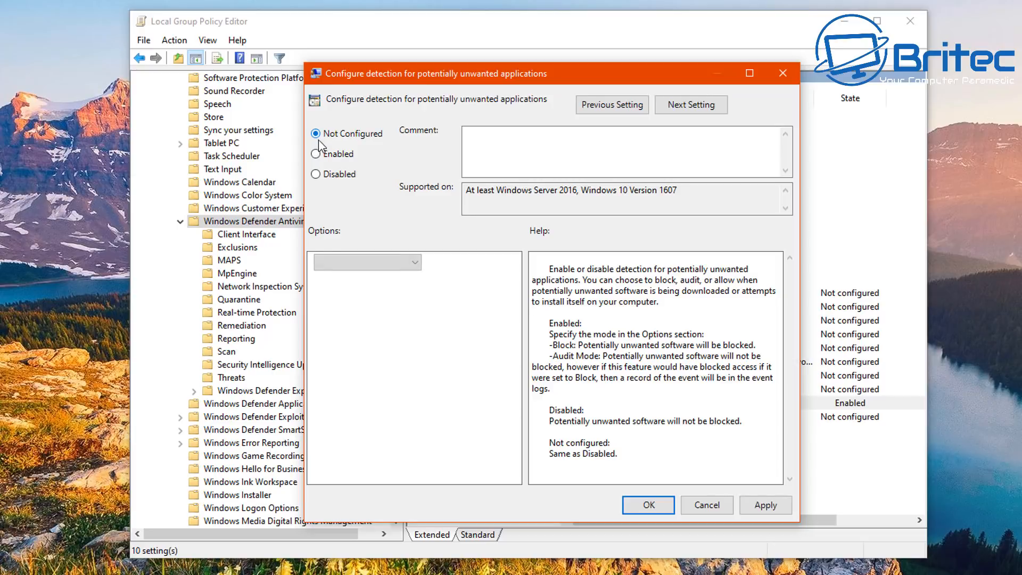
pyautogui.click(319, 154)
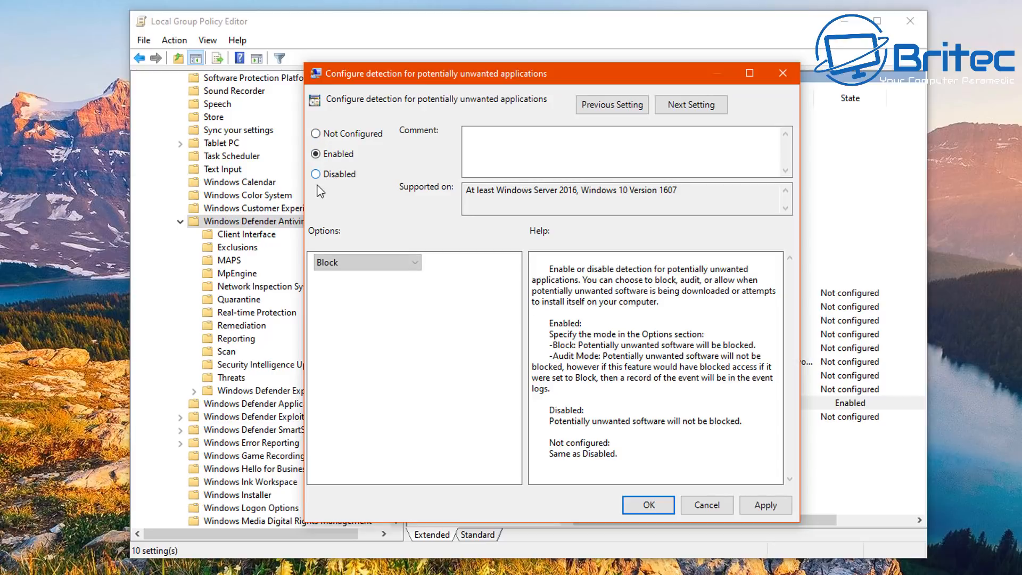
pyautogui.click(404, 263)
pyautogui.click(346, 275)
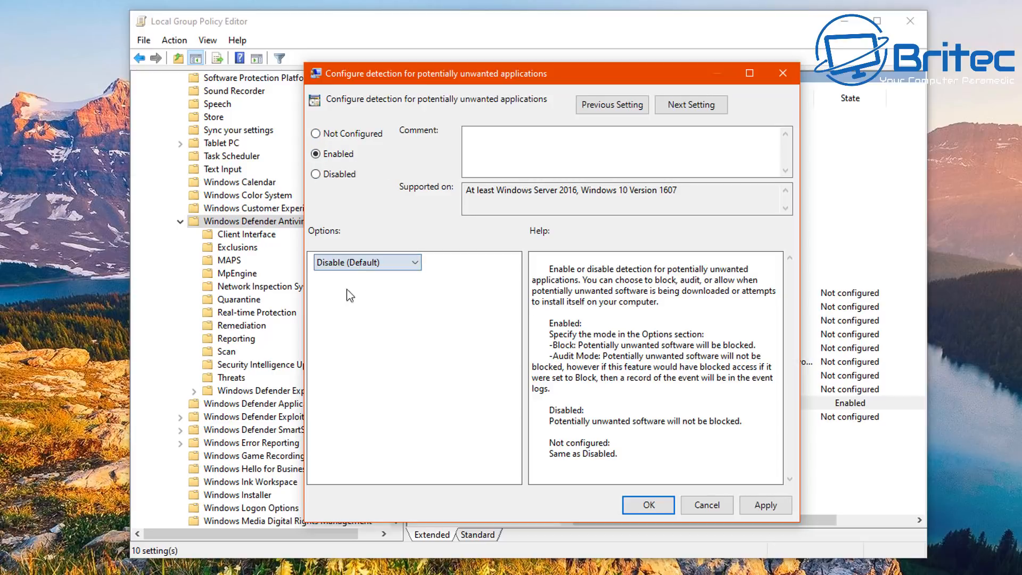
pyautogui.click(380, 267)
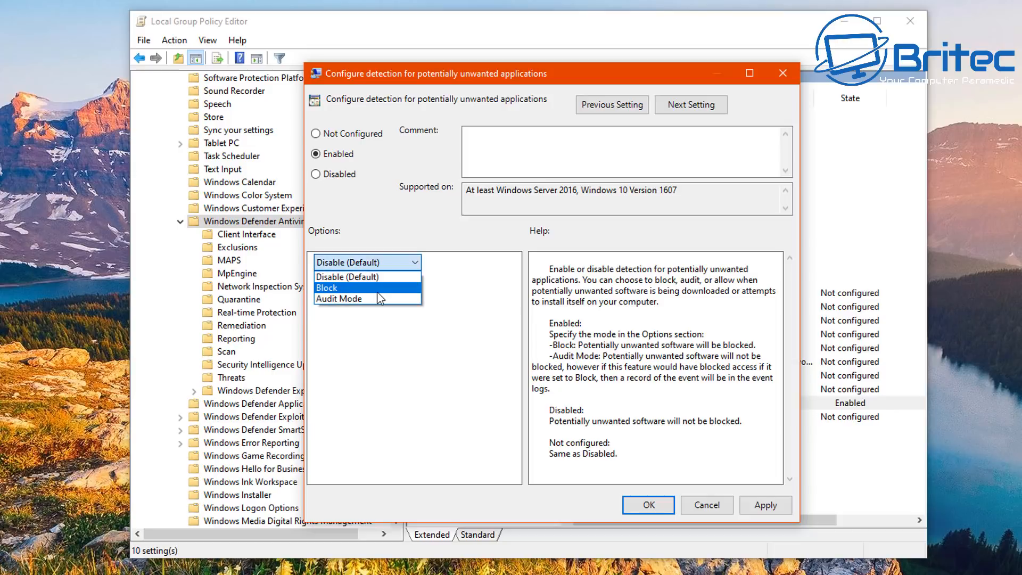
pyautogui.click(378, 290)
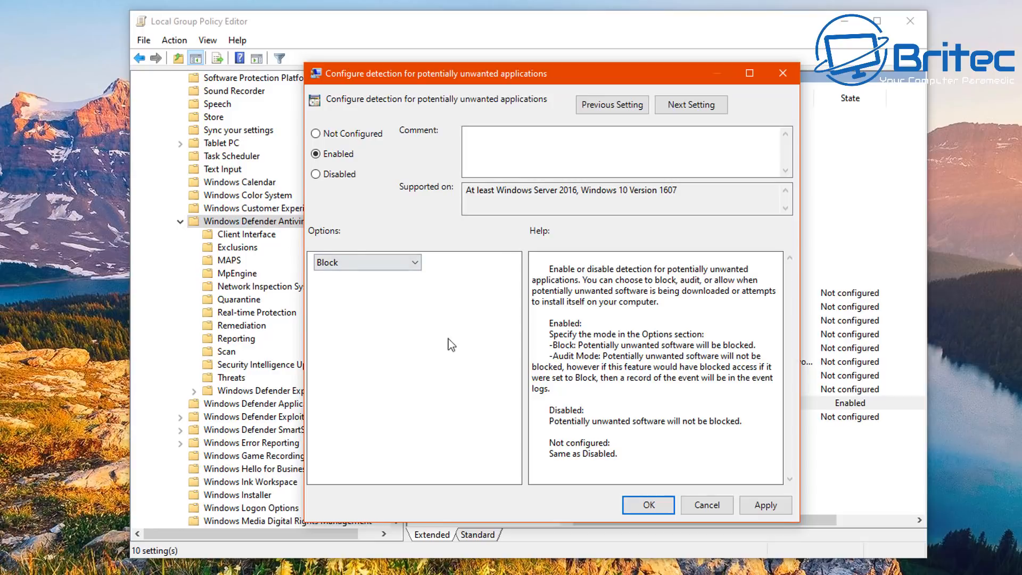
pyautogui.click(765, 504)
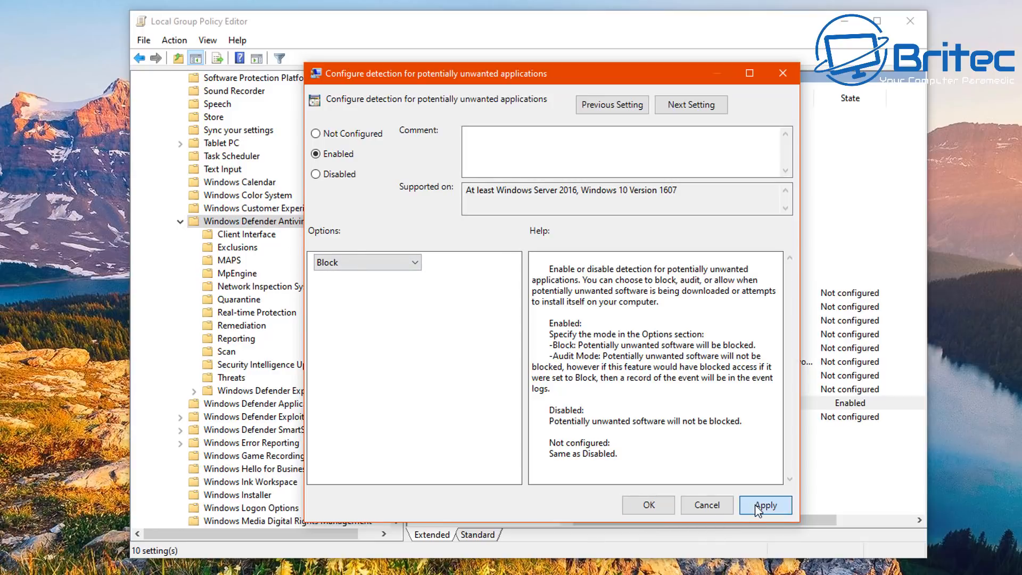
pyautogui.click(649, 505)
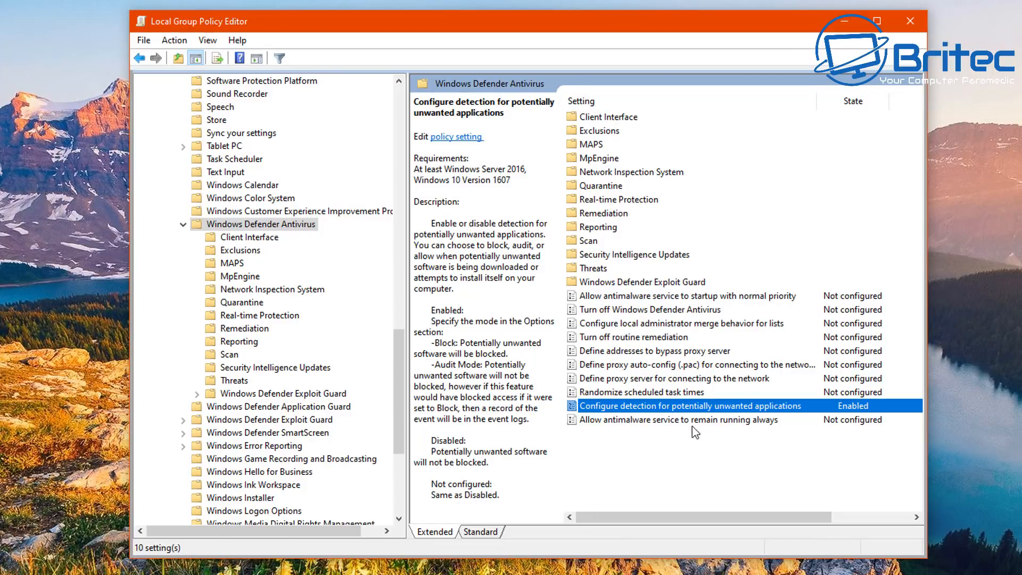
# Examine the policy descriptions under Windows Defender Antivirus and the settings in its Client Interface and Exclusions folders
pyautogui.click(756, 423)
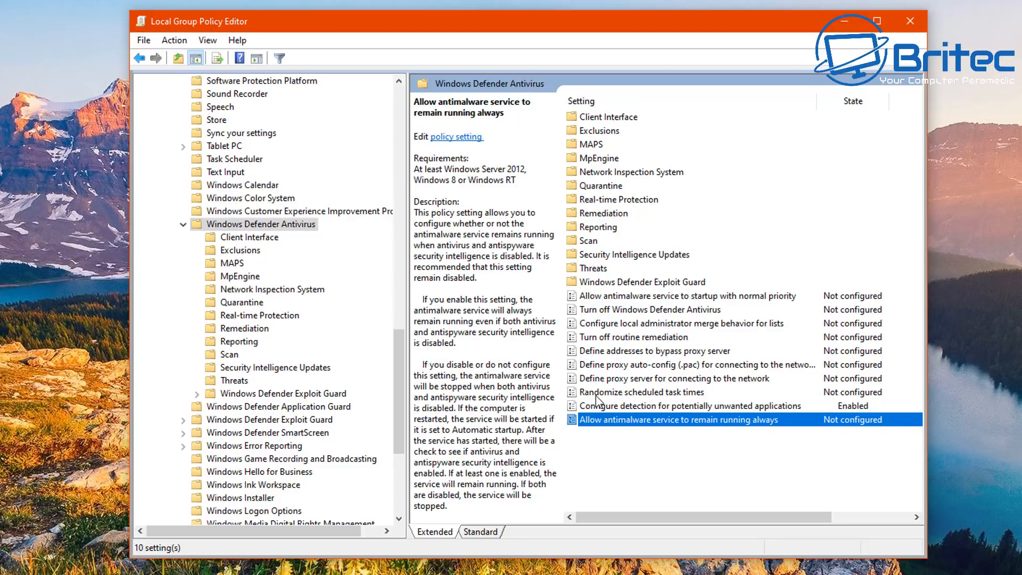
pyautogui.click(632, 395)
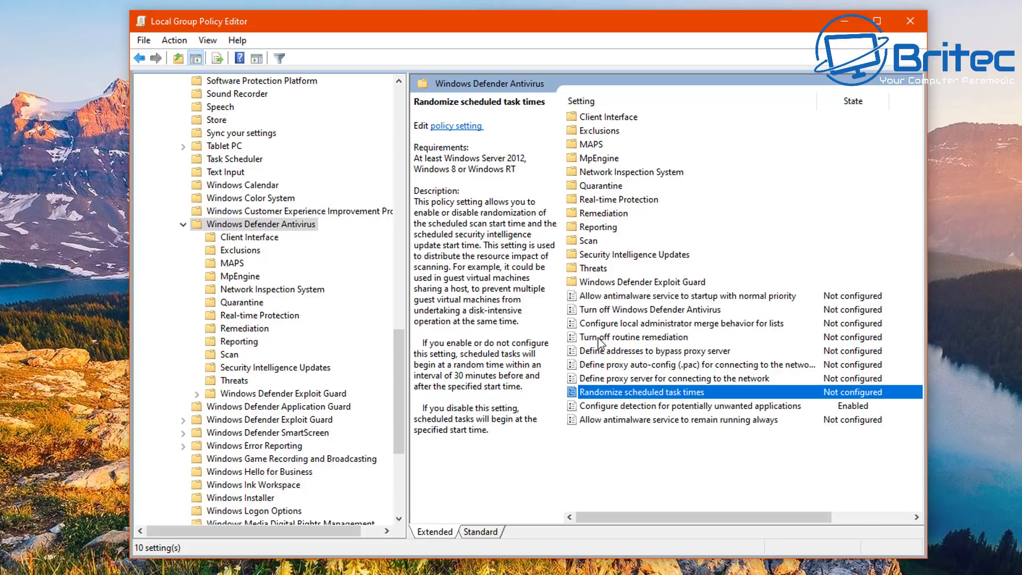
pyautogui.click(595, 297)
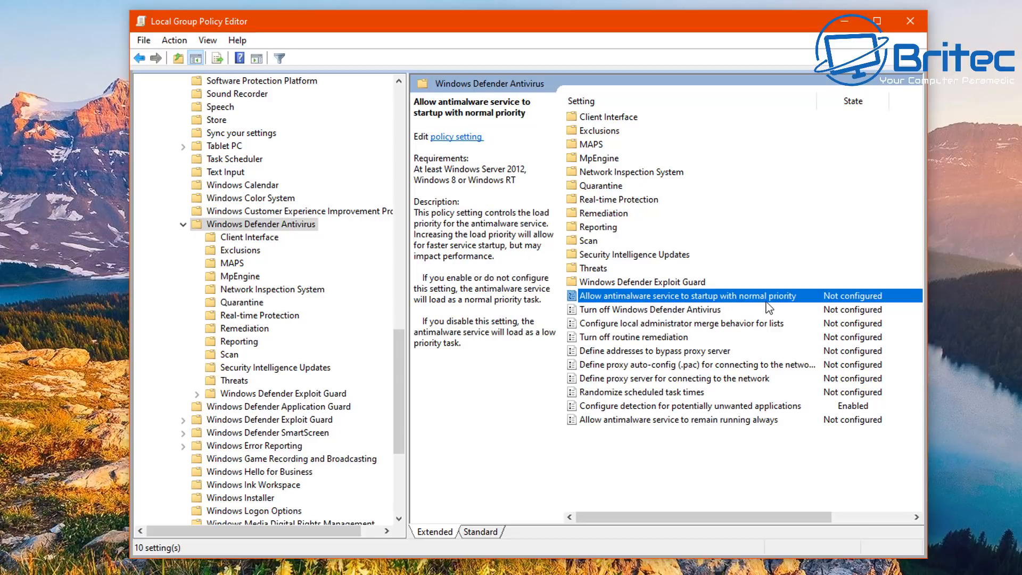
pyautogui.click(613, 118)
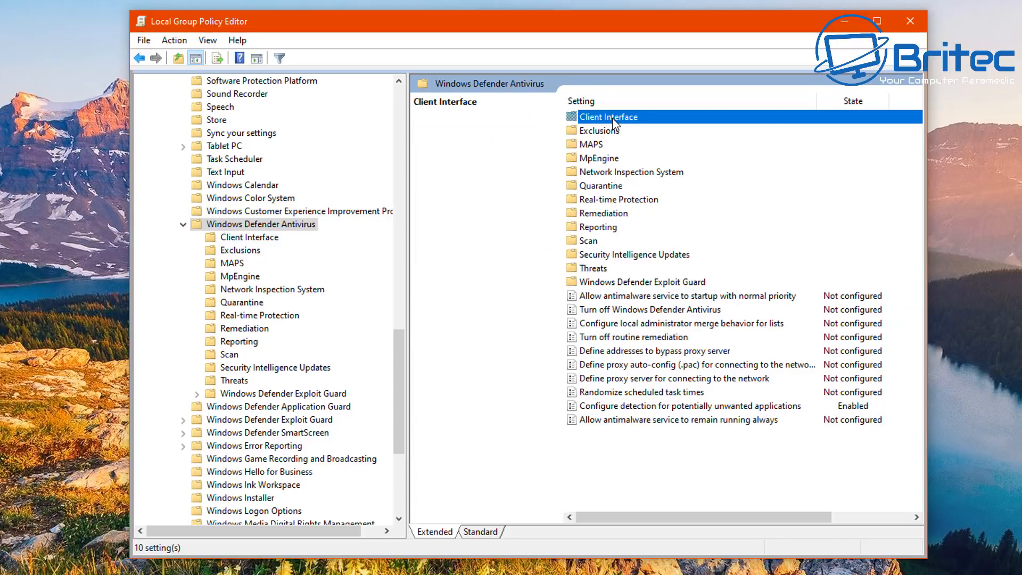
pyautogui.click(260, 241)
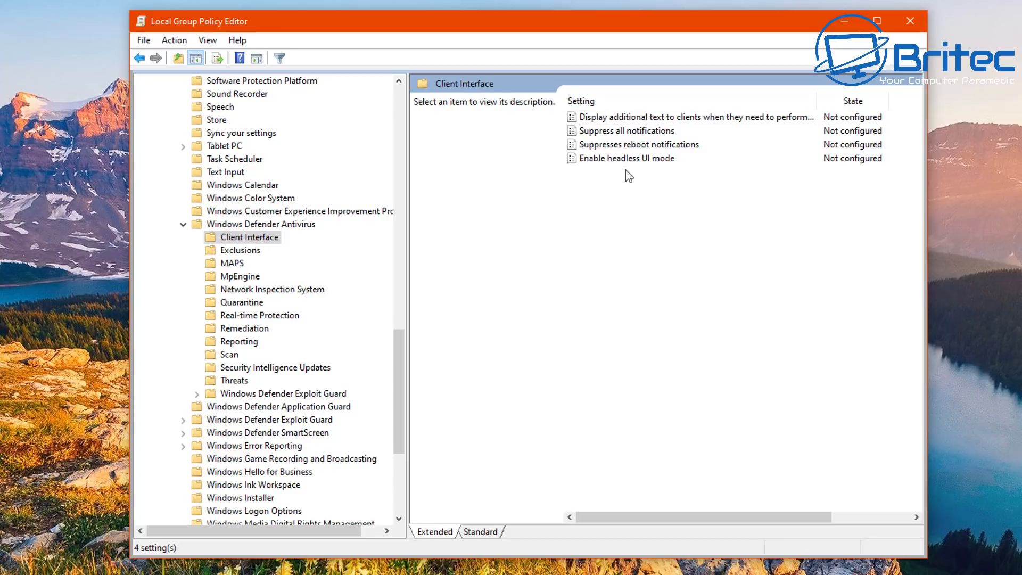
pyautogui.click(631, 136)
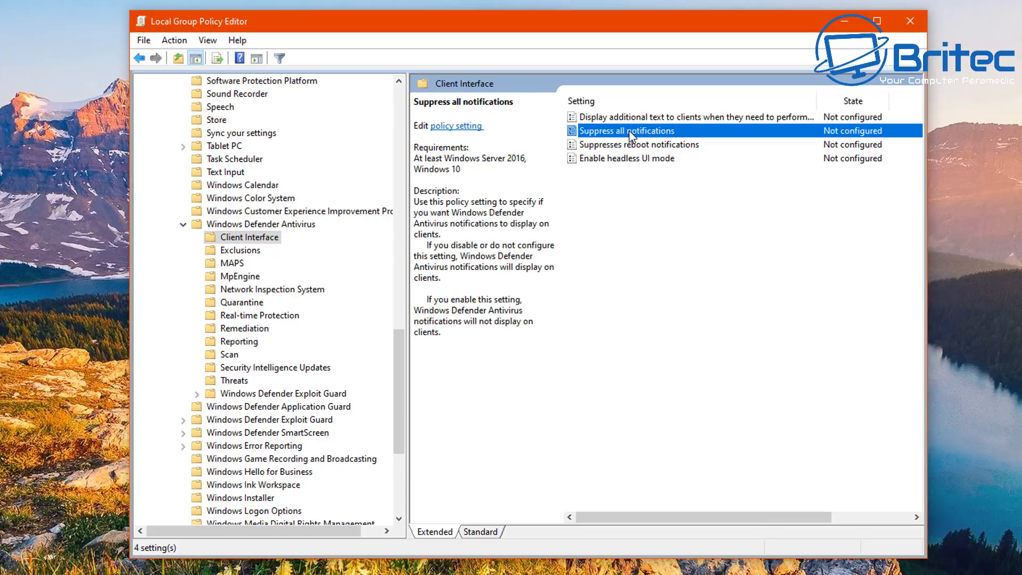
pyautogui.click(240, 251)
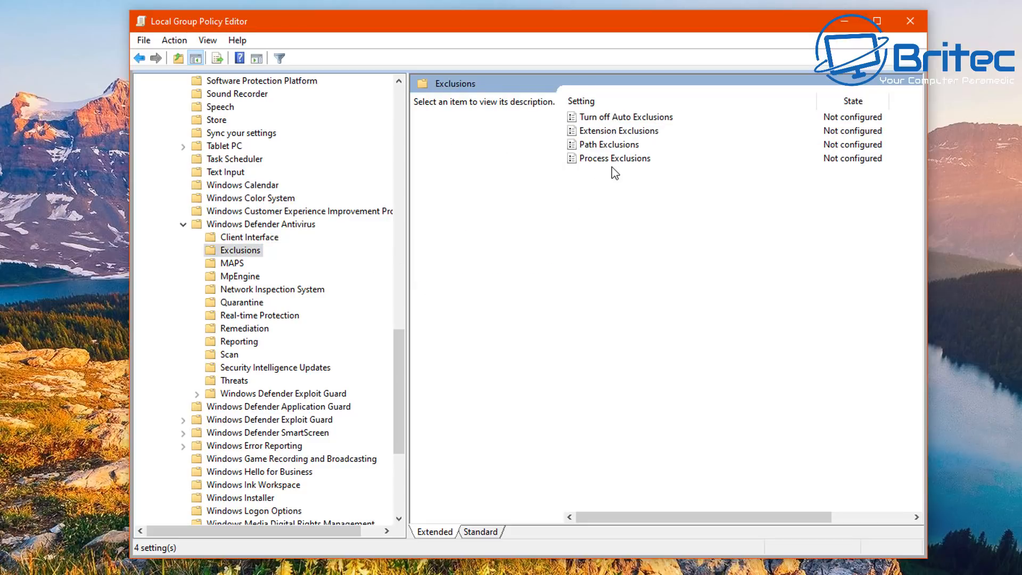
# In the MAPS folder, set the "Configure the 'Block at First Sight' feature" policy to Enabled and save it
pyautogui.click(233, 264)
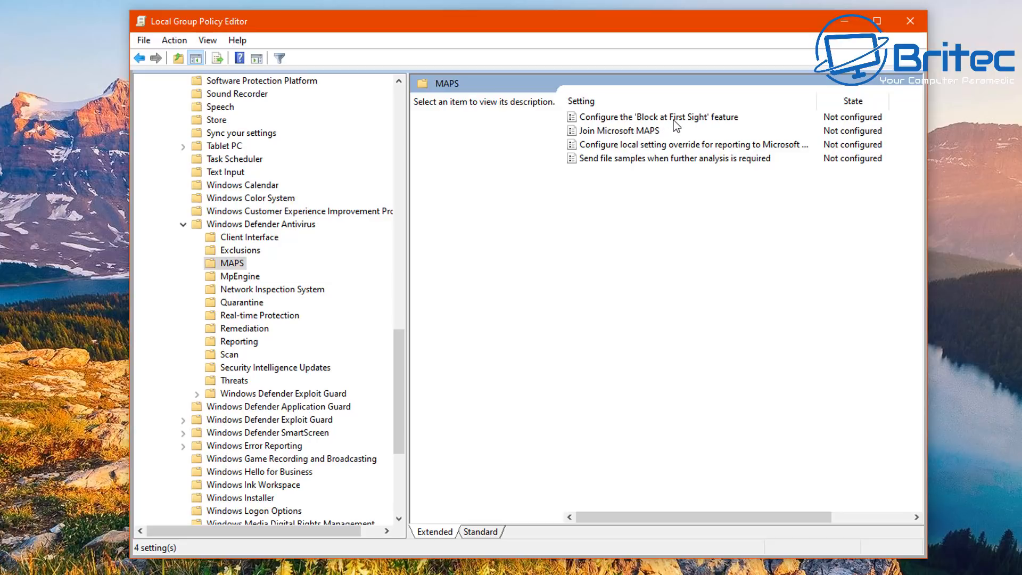
pyautogui.click(686, 118)
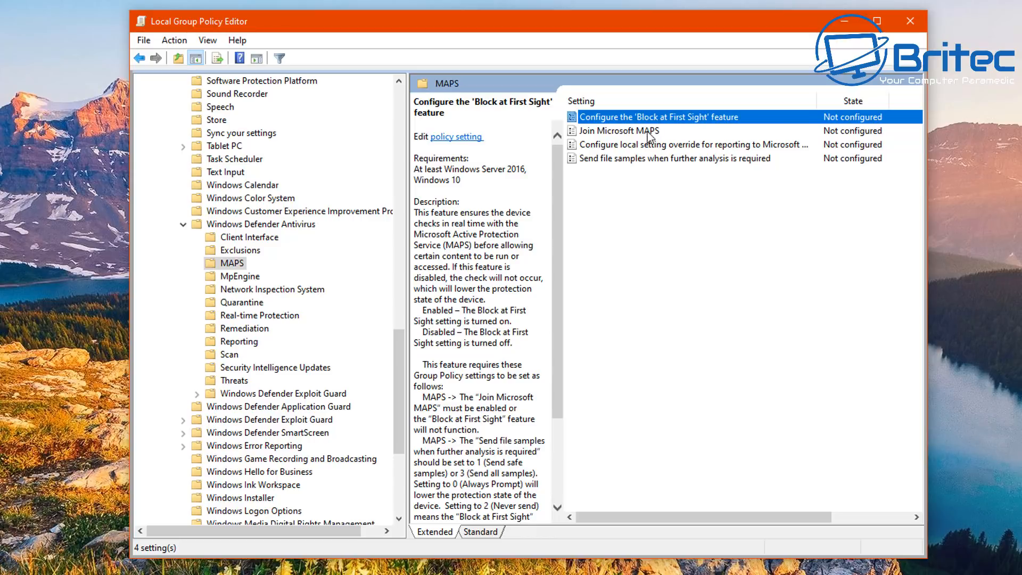
pyautogui.doubleClick(619, 116)
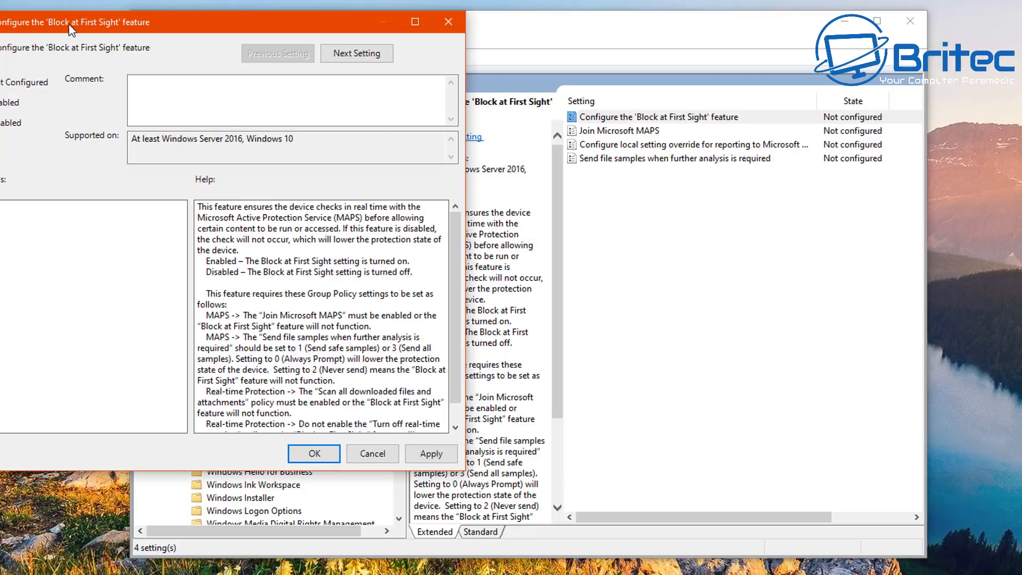
pyautogui.moveTo(69, 24); pyautogui.dragTo(428, 77)
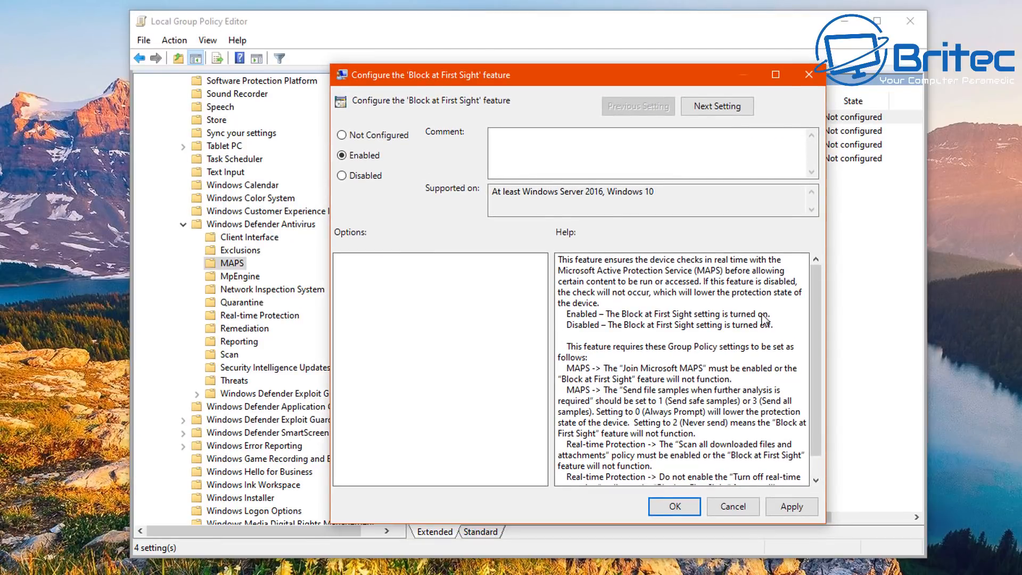
pyautogui.scroll(-1, 631, 354)
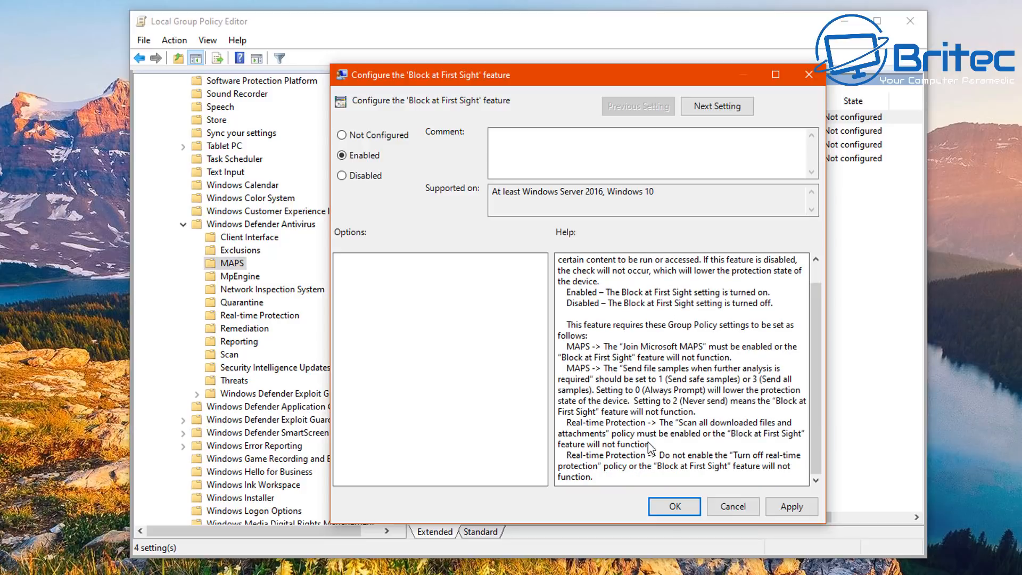
pyautogui.click(674, 506)
# Set the "Join Microsoft MAPS" policy to Enabled with the Advanced MAPS option, review its membership help text, and apply it
pyautogui.click(607, 134)
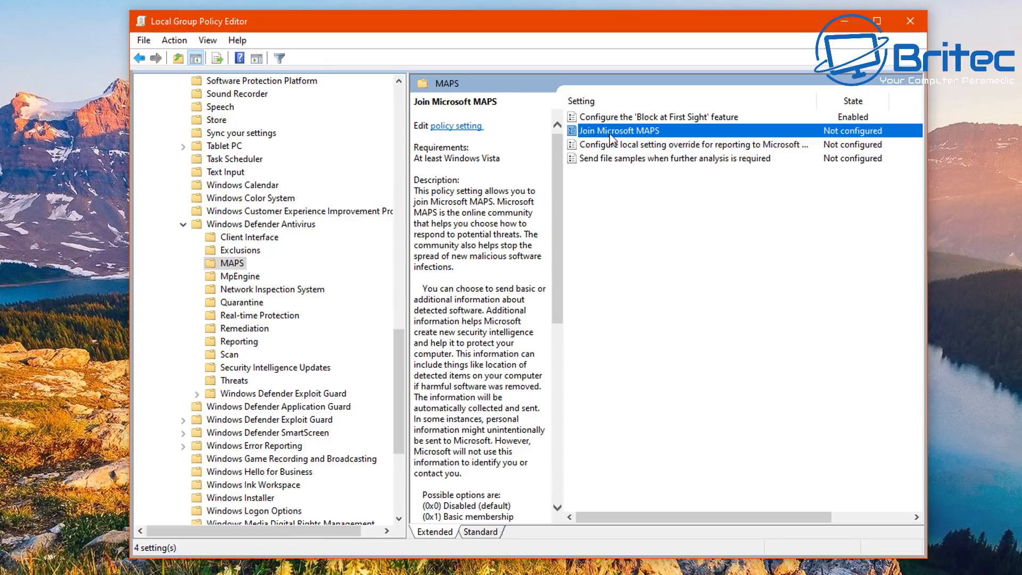
pyautogui.doubleClick(616, 132)
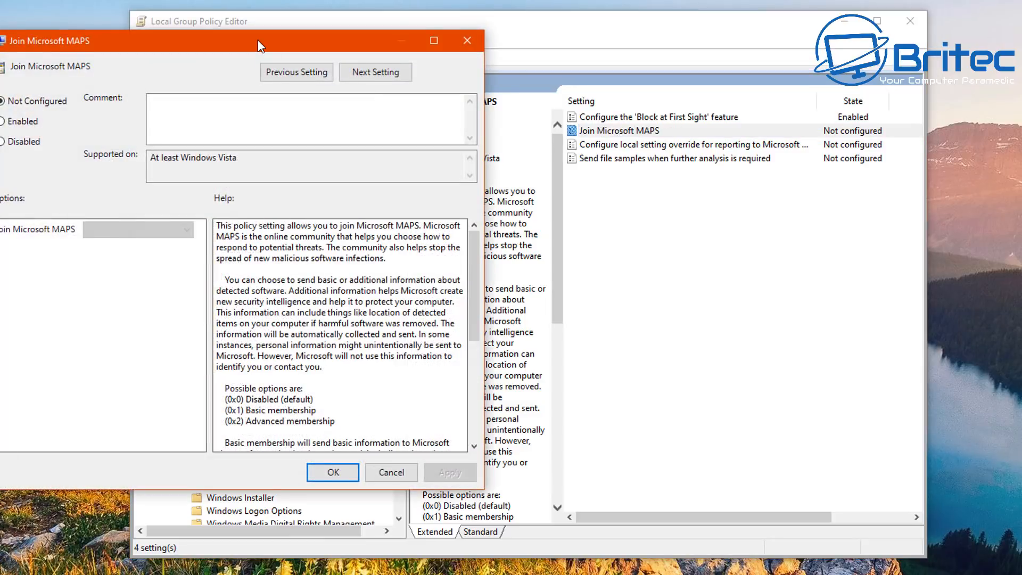
pyautogui.moveTo(260, 46); pyautogui.dragTo(645, 91)
pyautogui.click(420, 162)
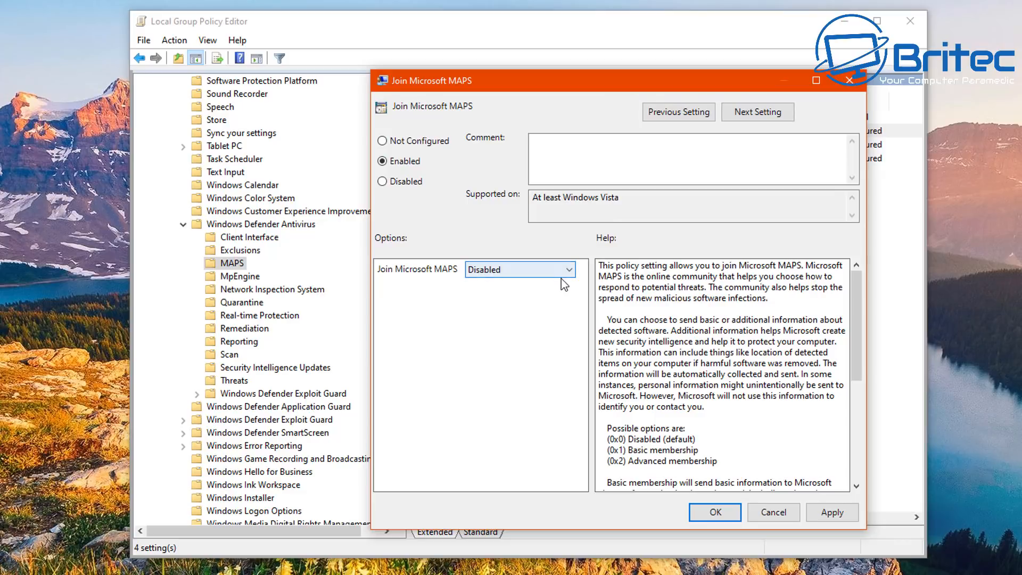
pyautogui.click(565, 269)
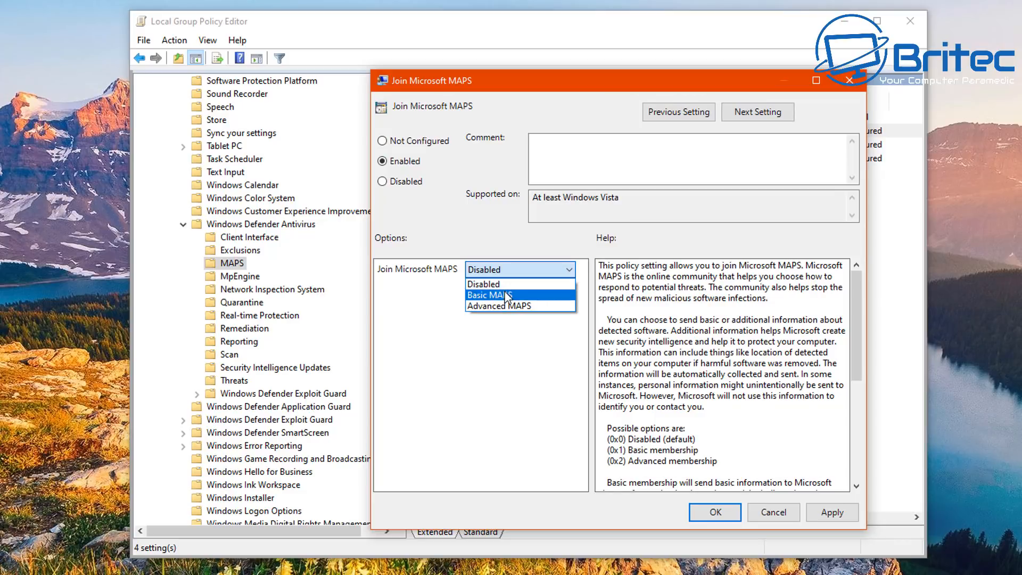
pyautogui.click(481, 306)
pyautogui.scroll(-6, 697, 430)
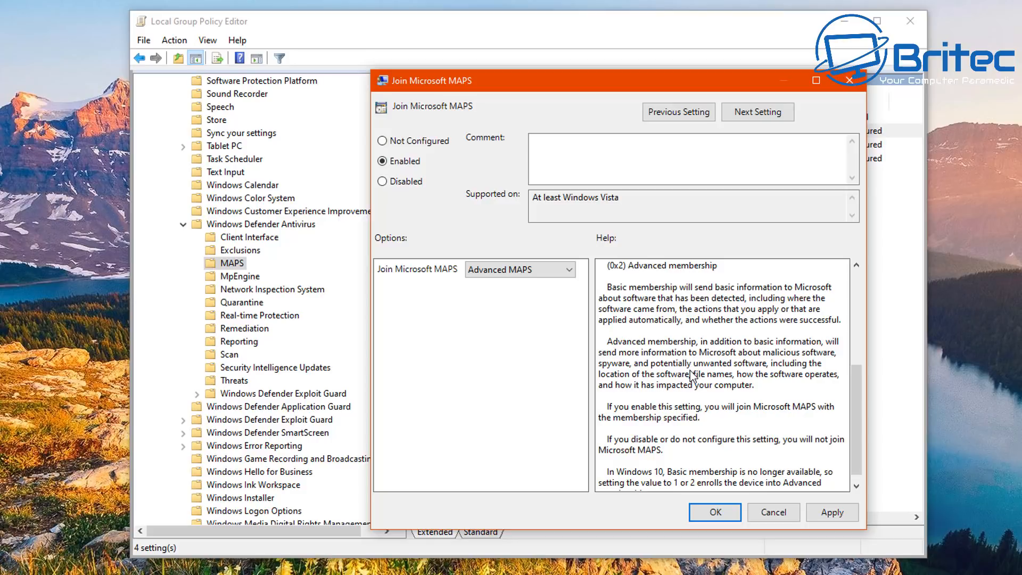
pyautogui.scroll(1, 690, 378)
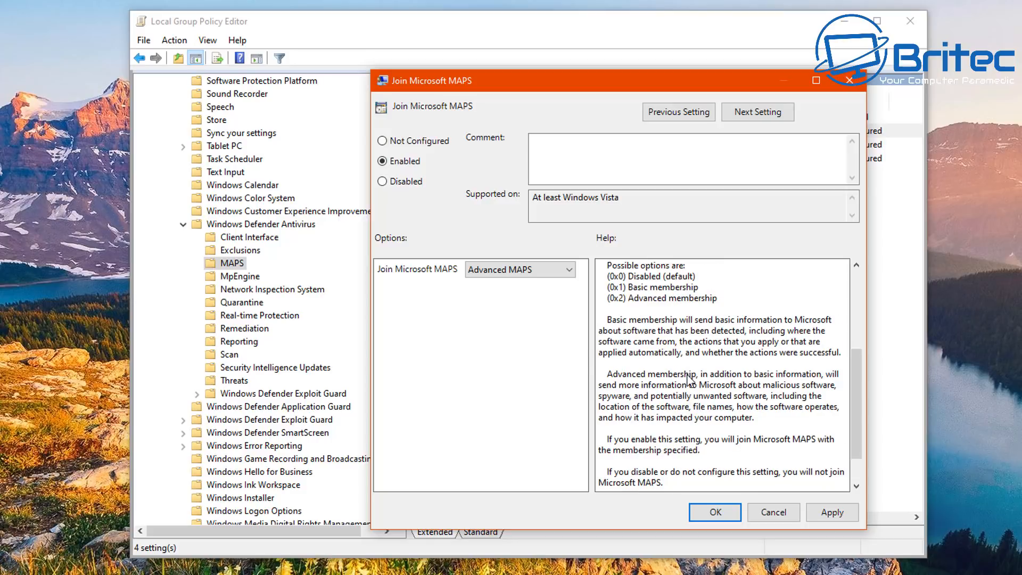
pyautogui.scroll(-1, 691, 379)
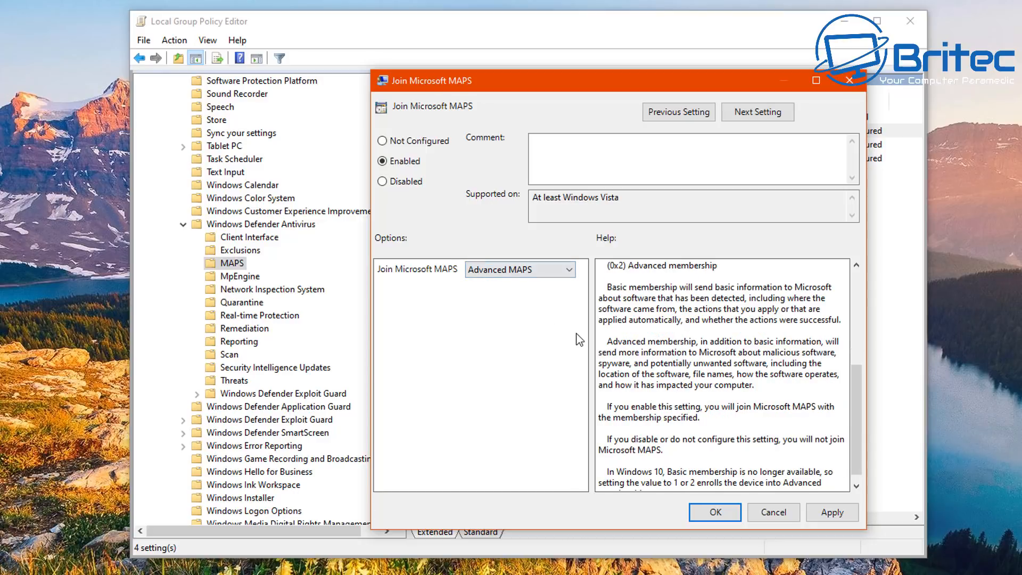
pyautogui.scroll(-1, 712, 375)
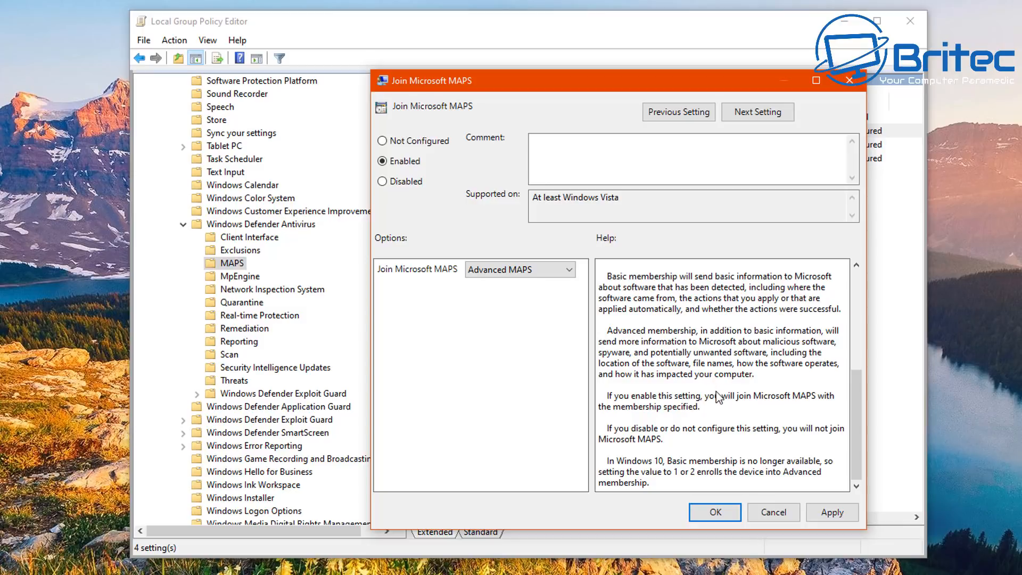
pyautogui.scroll(2, 715, 399)
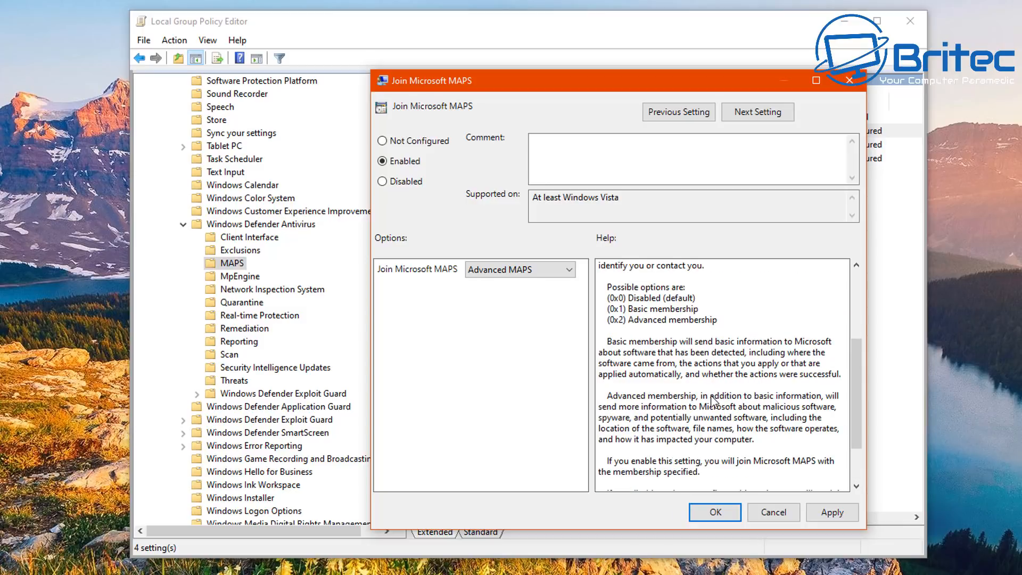
pyautogui.scroll(-1, 706, 405)
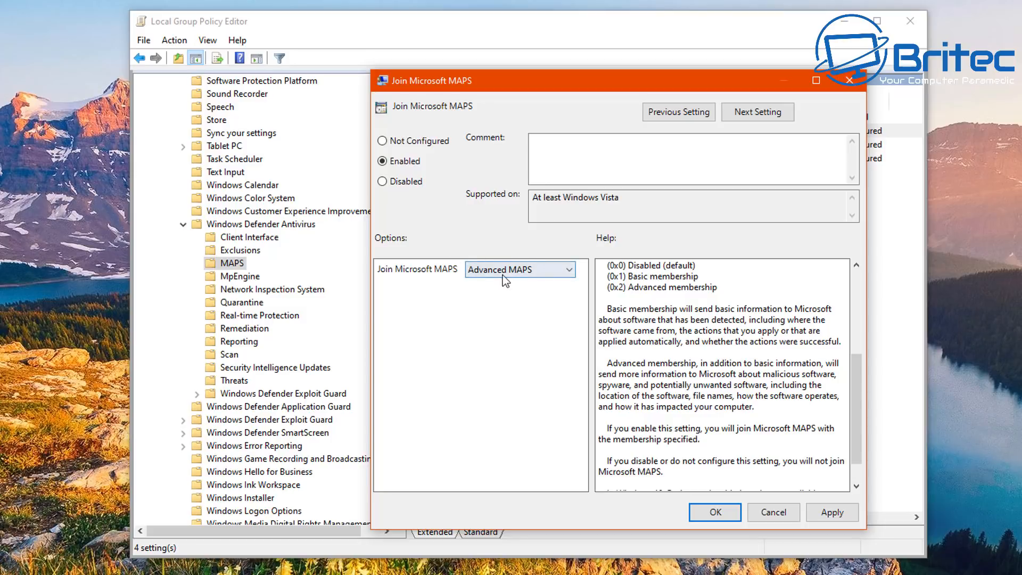
pyautogui.click(832, 512)
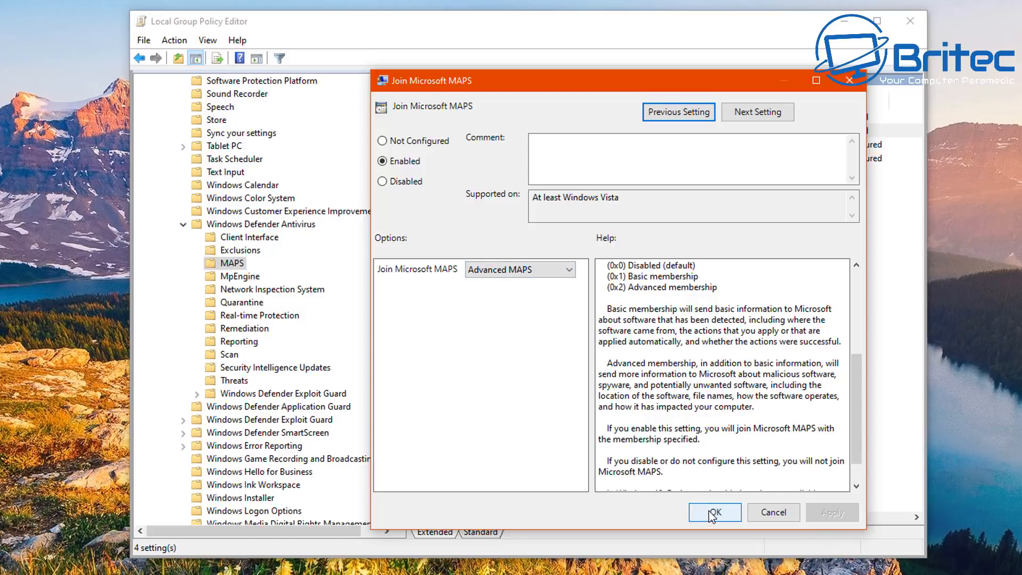
pyautogui.click(713, 512)
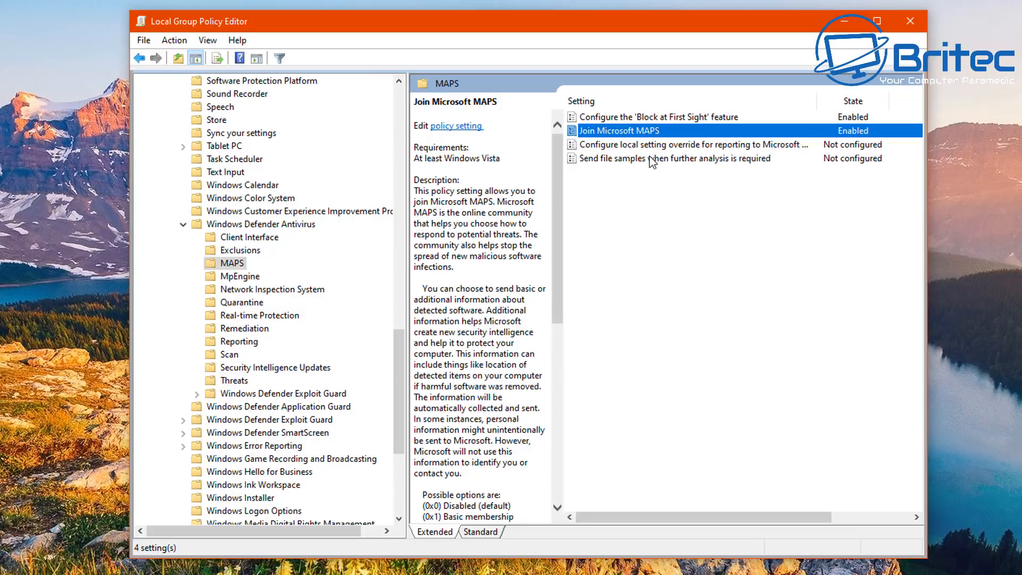
# Read the "Configure local setting override for reporting to Microsoft MAPS" policy and close it without changes
pyautogui.click(600, 147)
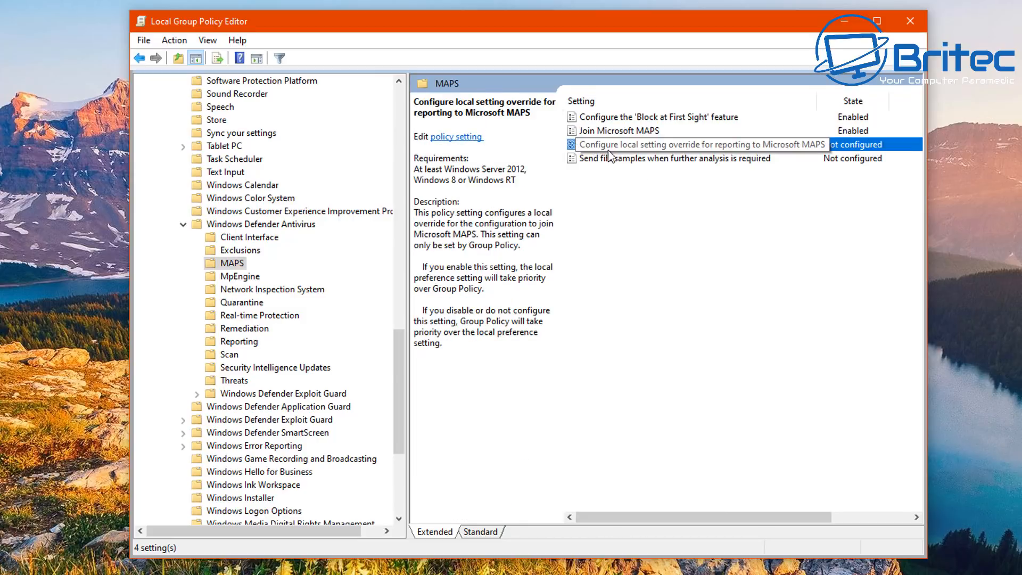
pyautogui.doubleClick(757, 149)
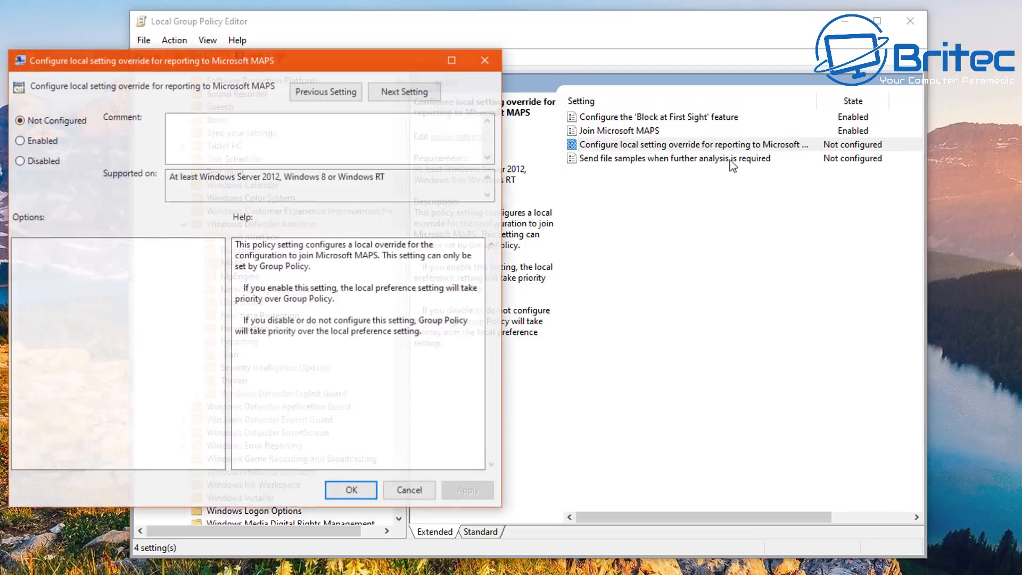
pyautogui.moveTo(410, 88); pyautogui.dragTo(630, 74)
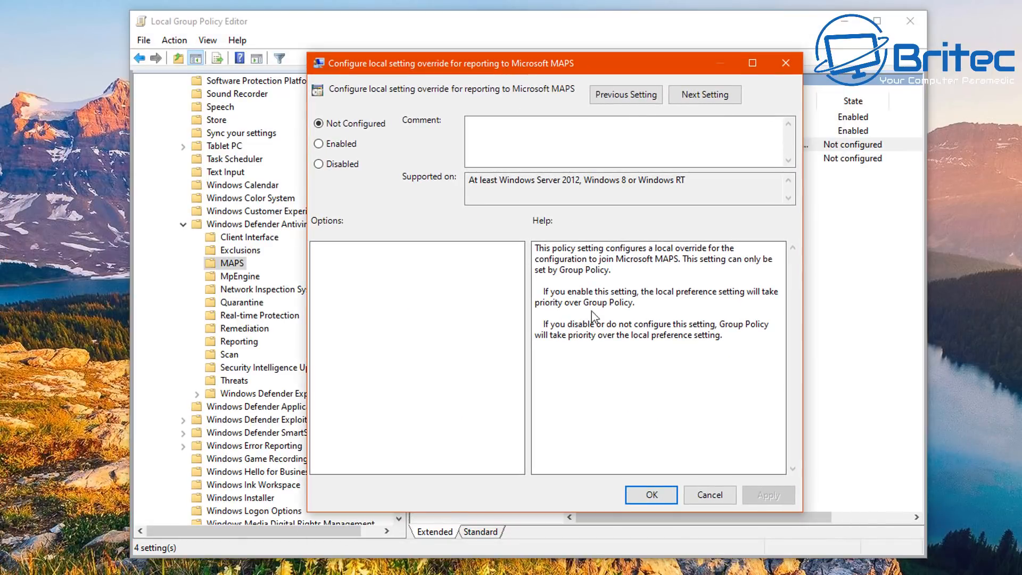
pyautogui.click(785, 64)
# Review the sample submission options available when "Send file samples when further analysis is required" is Enabled, and close the policy without saving
pyautogui.click(638, 157)
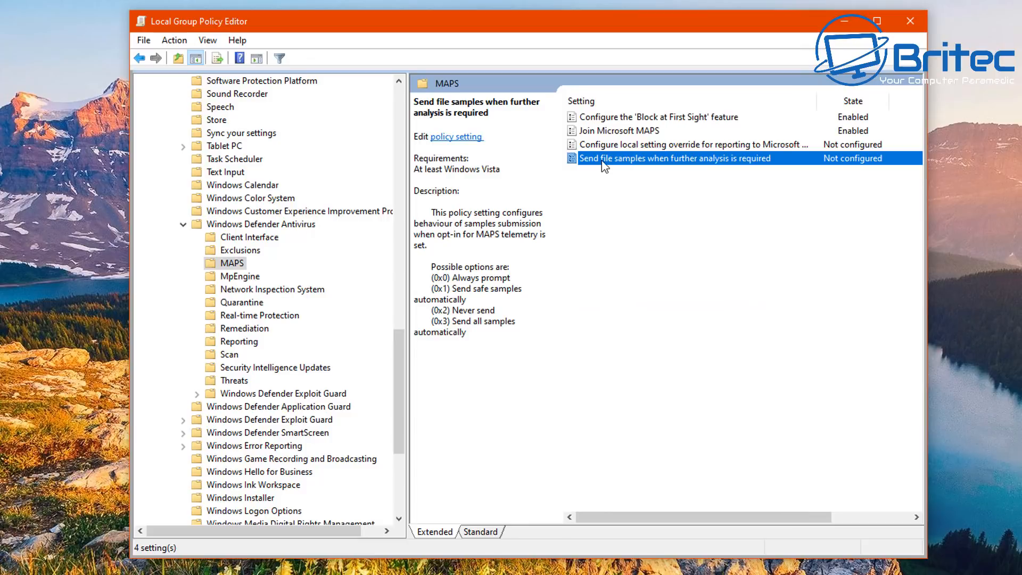
pyautogui.doubleClick(721, 159)
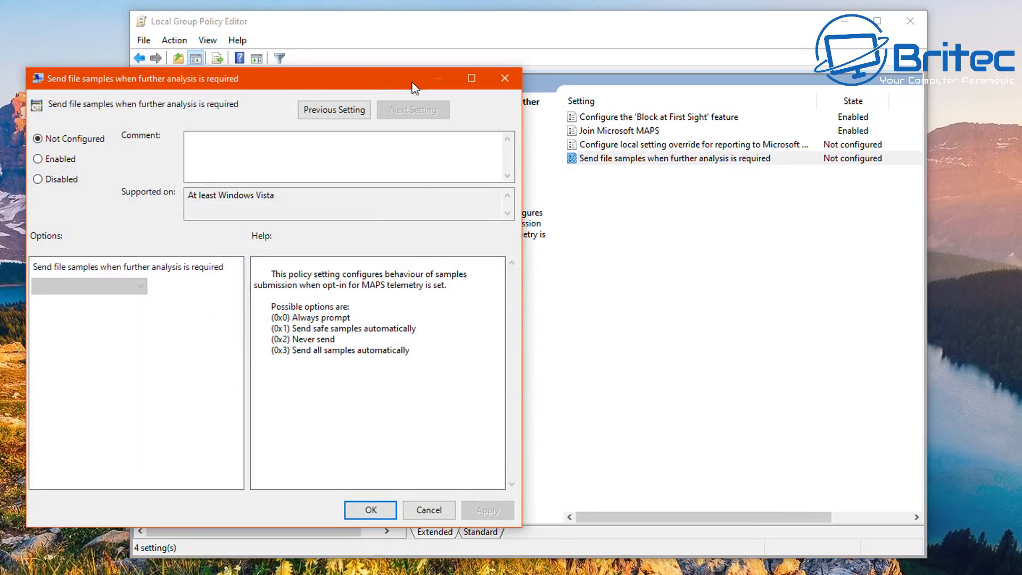
pyautogui.moveTo(273, 78); pyautogui.dragTo(547, 64)
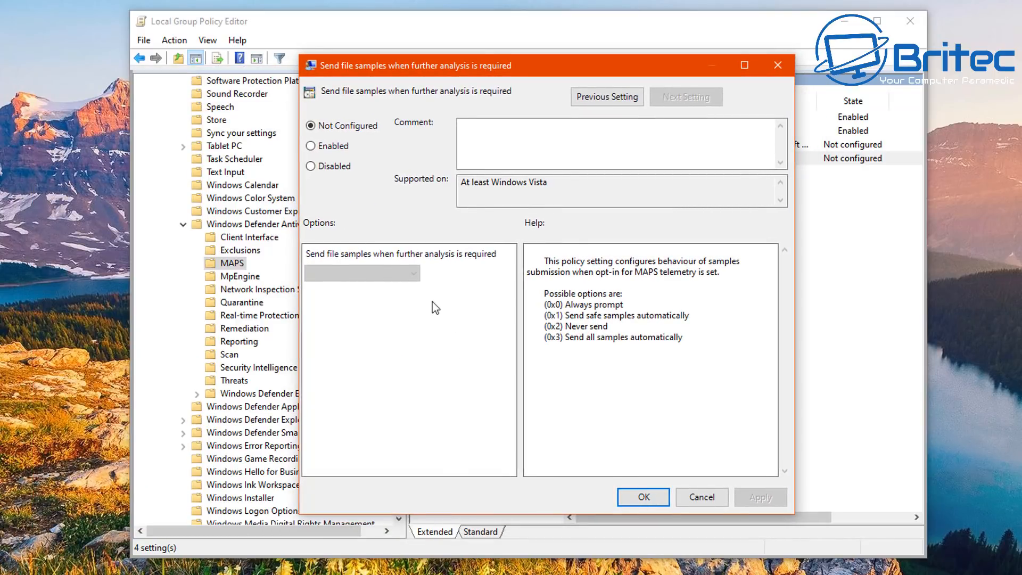
pyautogui.click(310, 145)
pyautogui.click(410, 274)
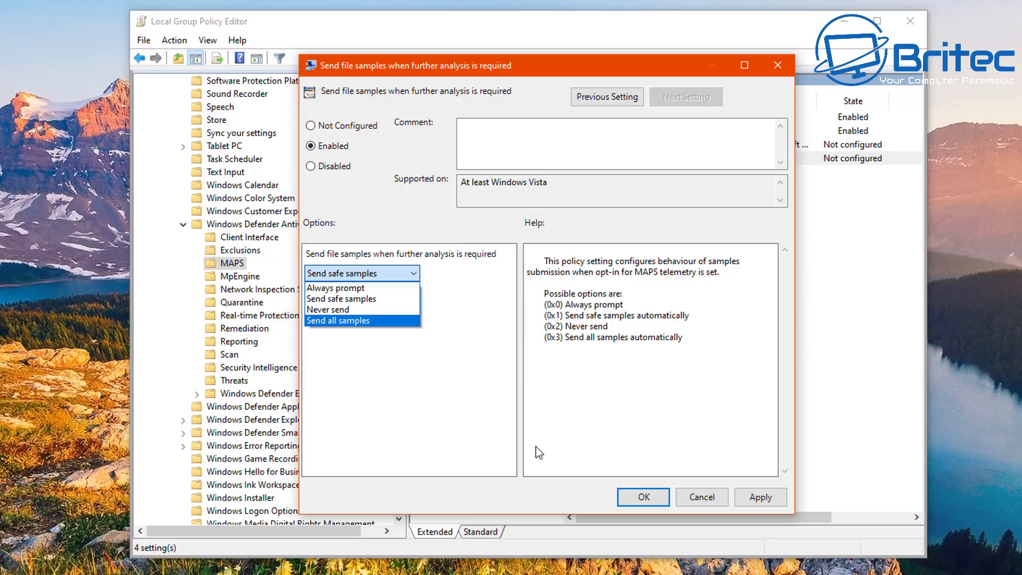
pyautogui.click(694, 496)
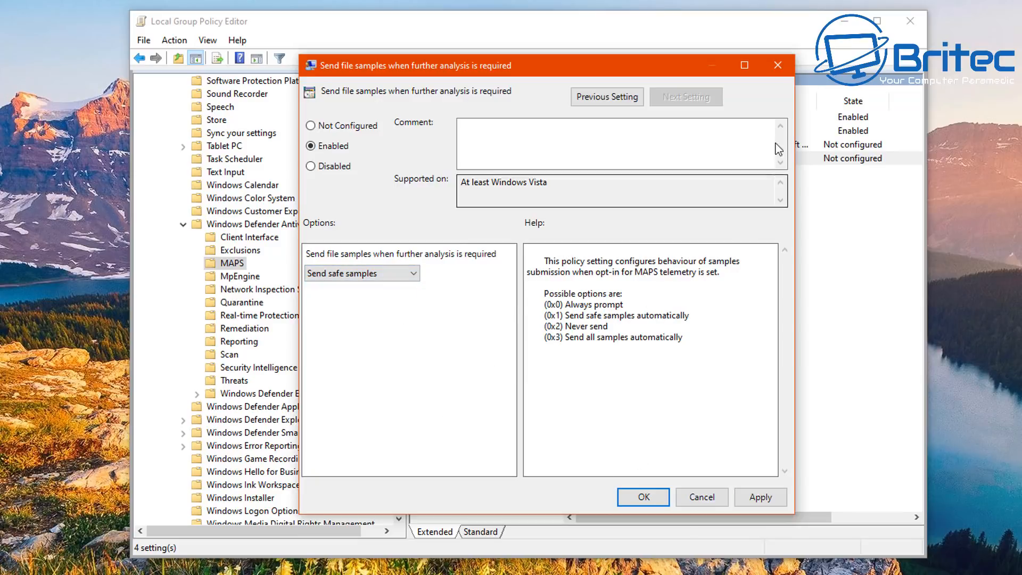
pyautogui.click(778, 65)
# In the MpEngine folder, set the "Configure extended cloud check" policy to Enabled with a time of 30 seconds and save it
pyautogui.click(233, 280)
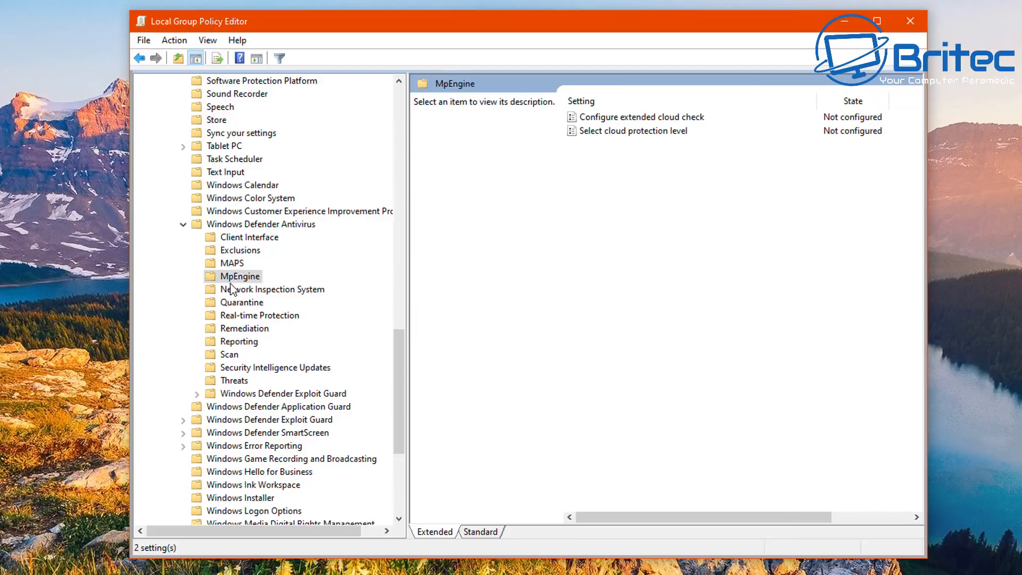
pyautogui.click(665, 121)
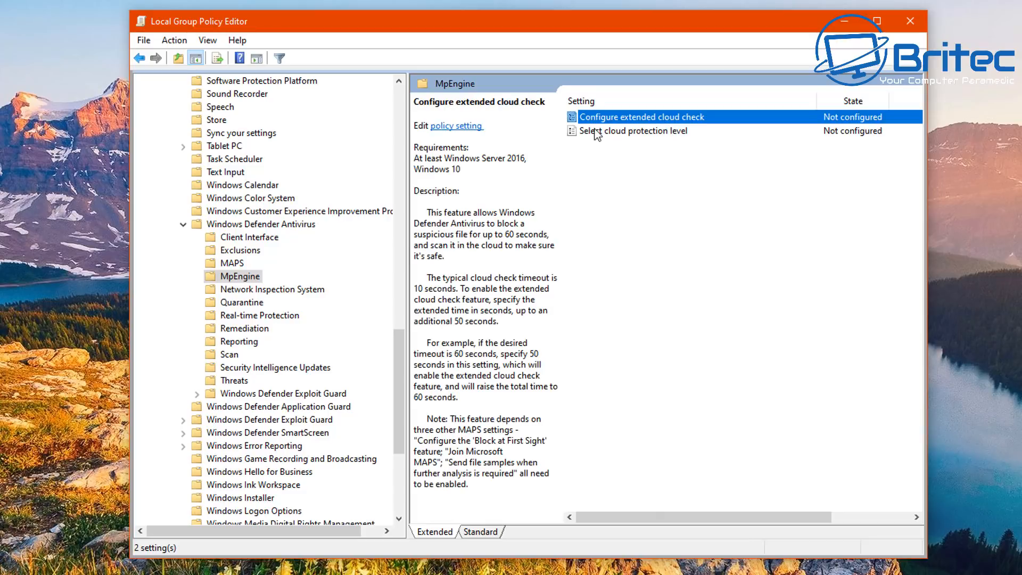
pyautogui.doubleClick(639, 119)
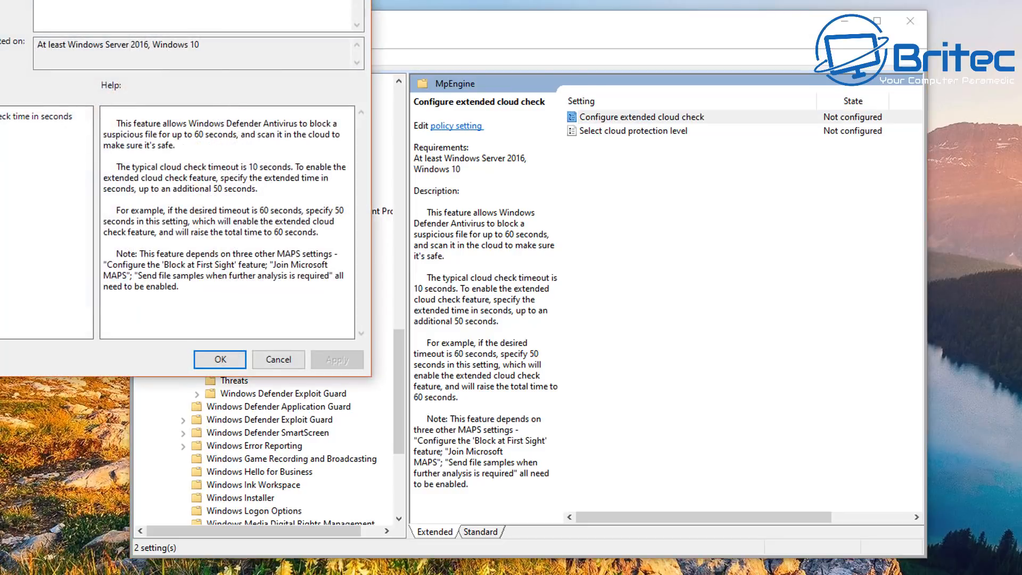
pyautogui.moveTo(86, 0); pyautogui.dragTo(548, 57)
pyautogui.click(348, 141)
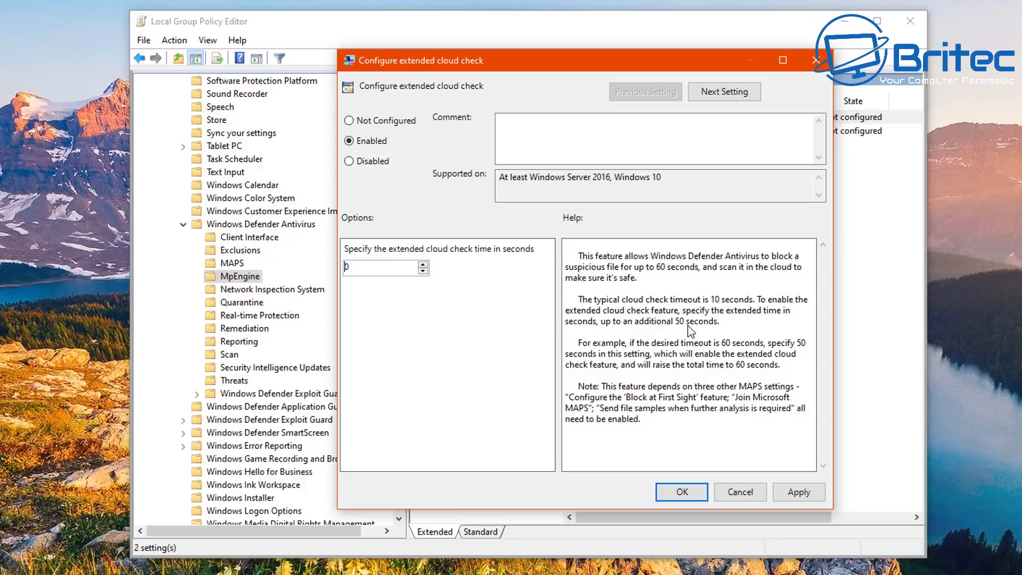
pyautogui.doubleClick(356, 267)
pyautogui.write('30')
pyautogui.click(798, 492)
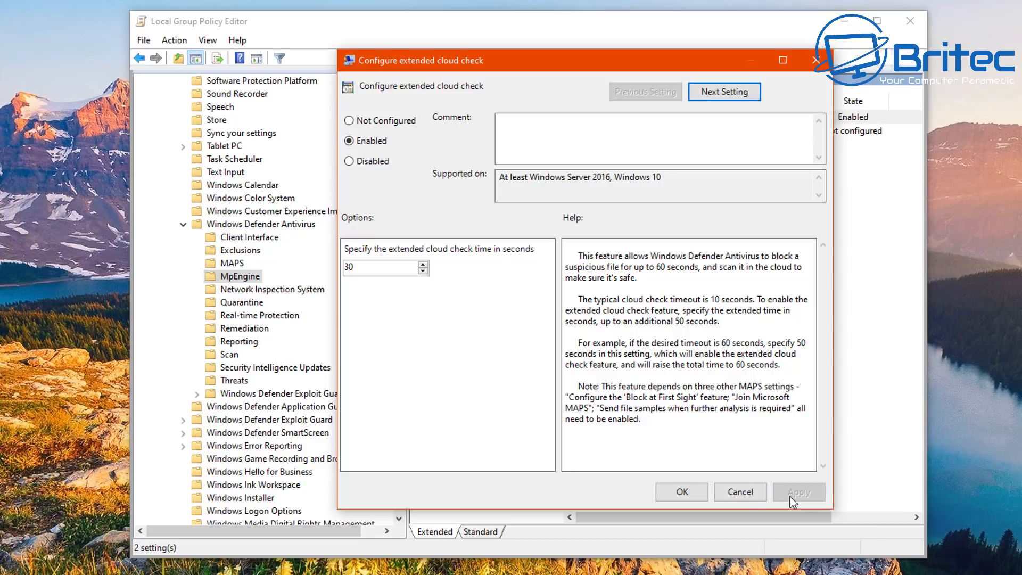
pyautogui.click(681, 492)
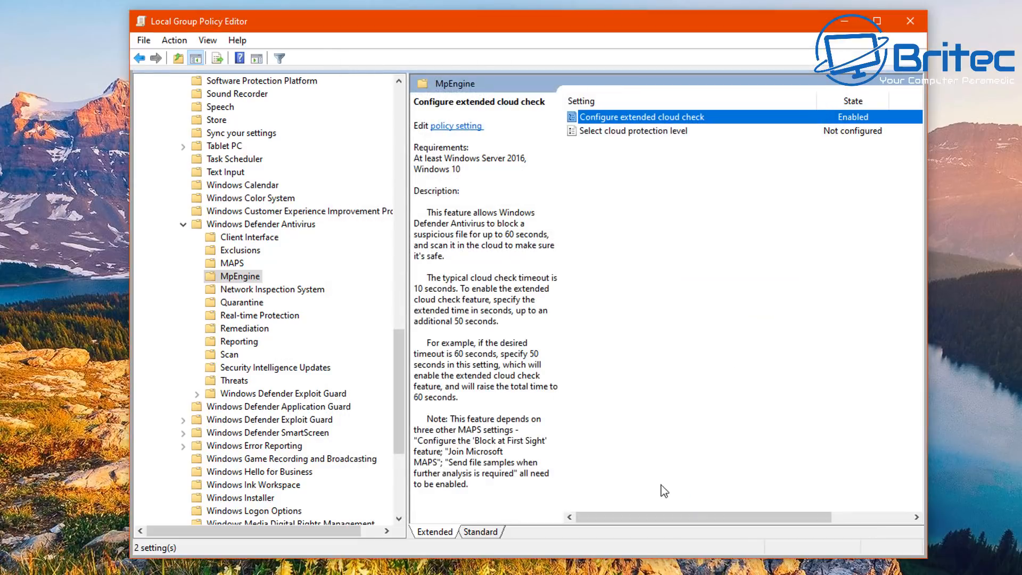
# Open the "Select cloud protection level" policy, choose Enabled, and review the cloud blocking levels and their help text
pyautogui.click(603, 133)
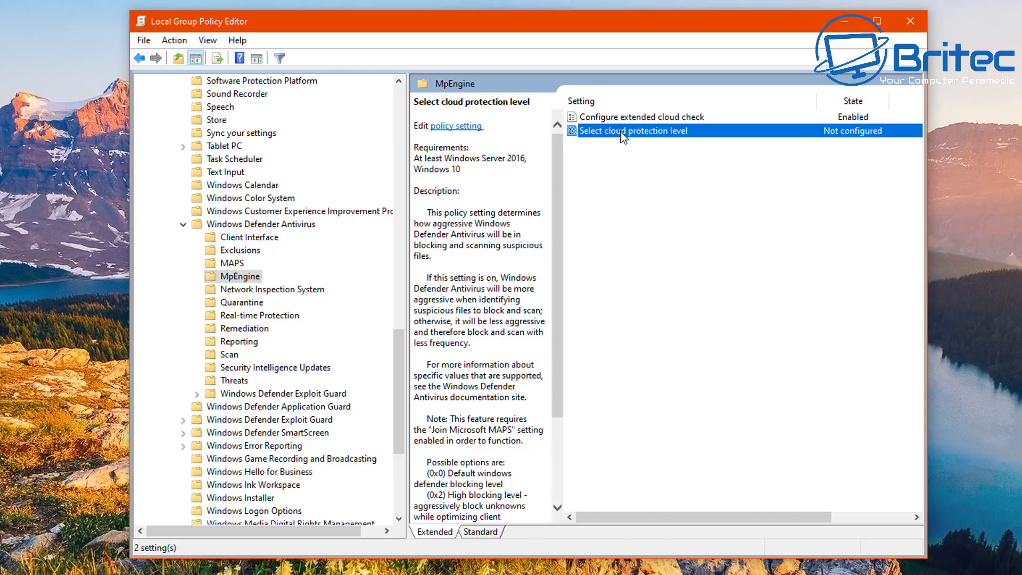
pyautogui.doubleClick(623, 132)
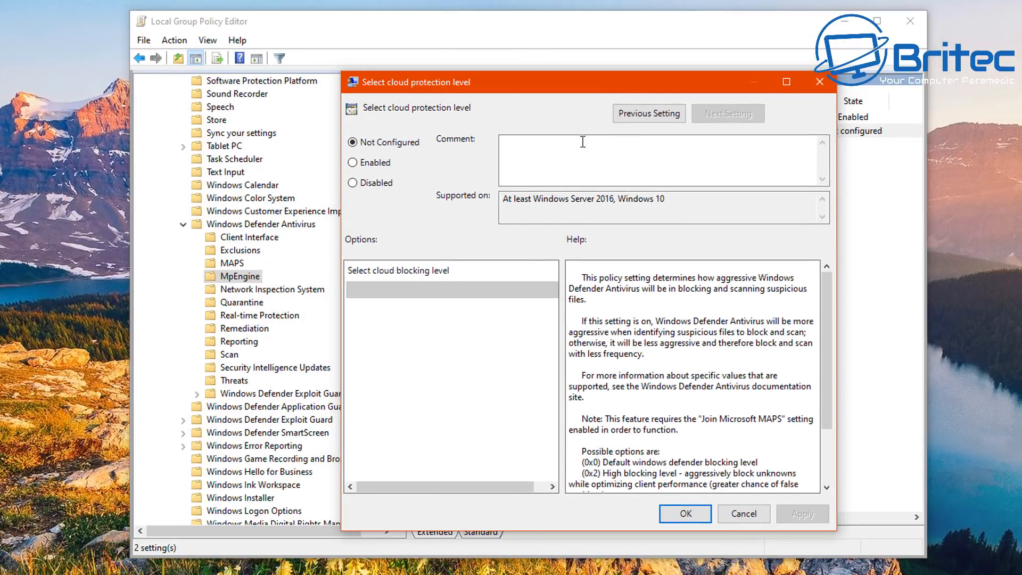
pyautogui.click(361, 164)
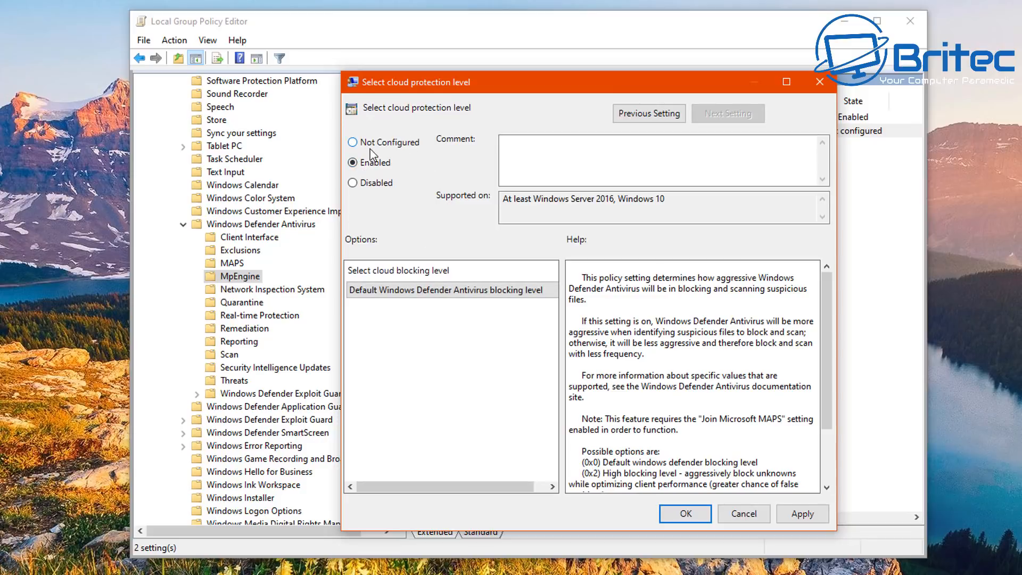
pyautogui.click(370, 292)
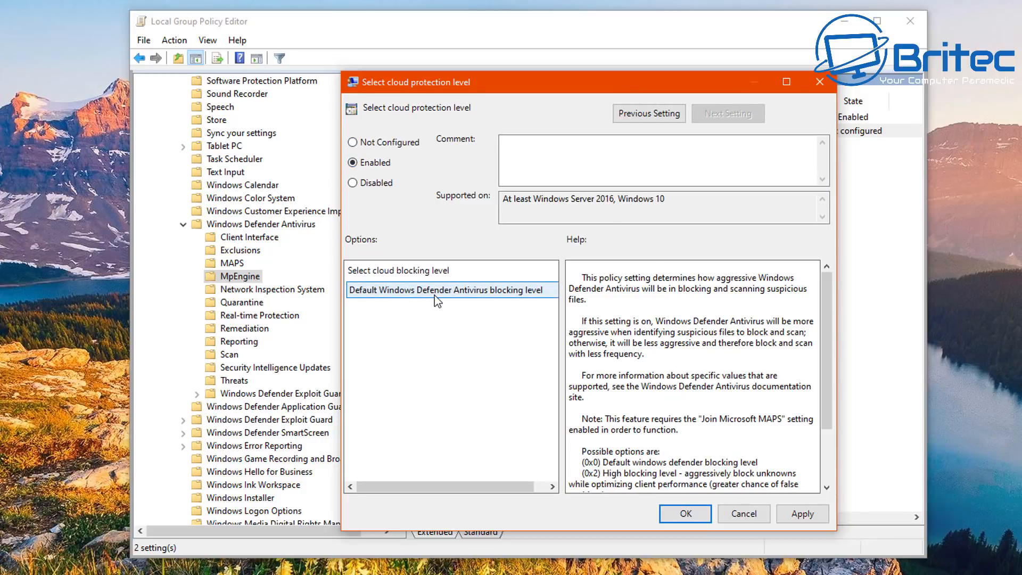
pyautogui.click(513, 295)
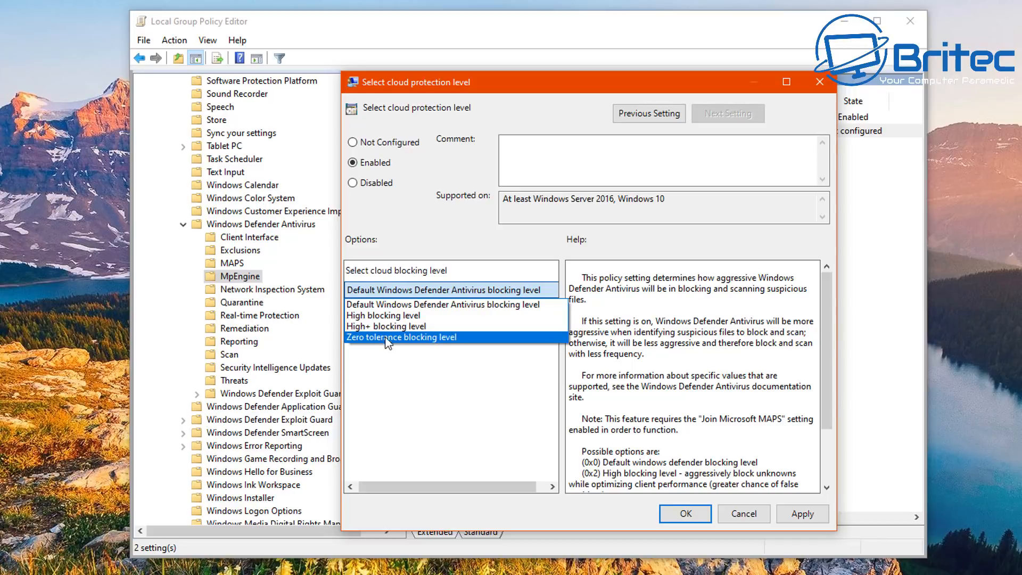
pyautogui.click(678, 379)
pyautogui.scroll(-3, 676, 383)
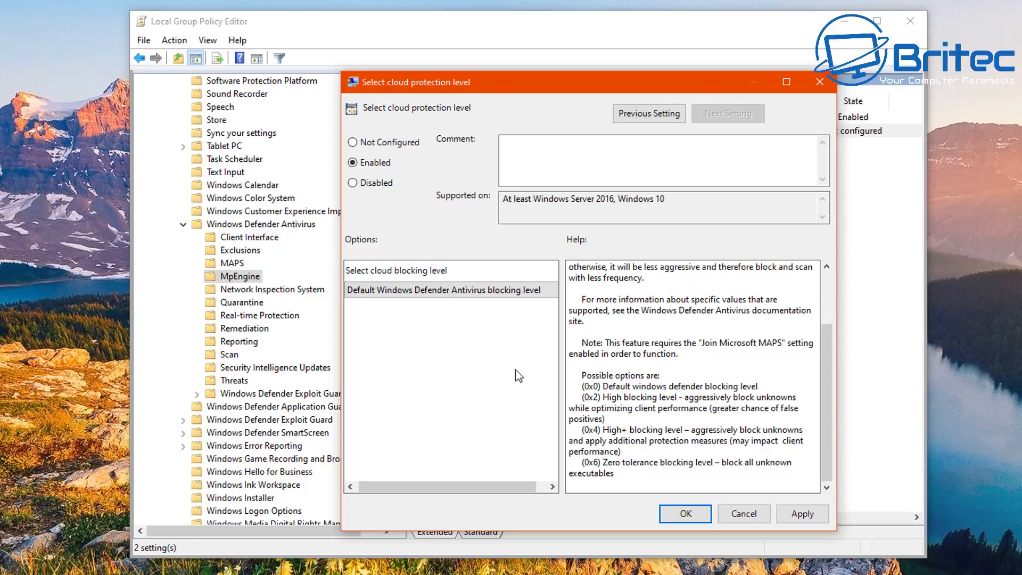
# Try the Zero tolerance and High+ blocking levels, return the policy to Not Configured, and close it without saving
pyautogui.click(418, 293)
pyautogui.click(401, 336)
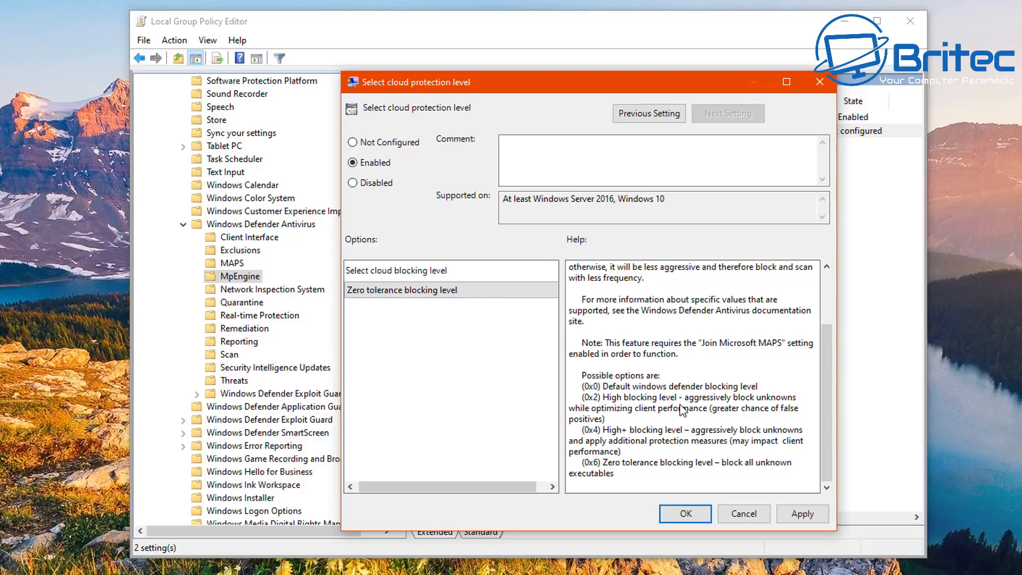
pyautogui.click(489, 289)
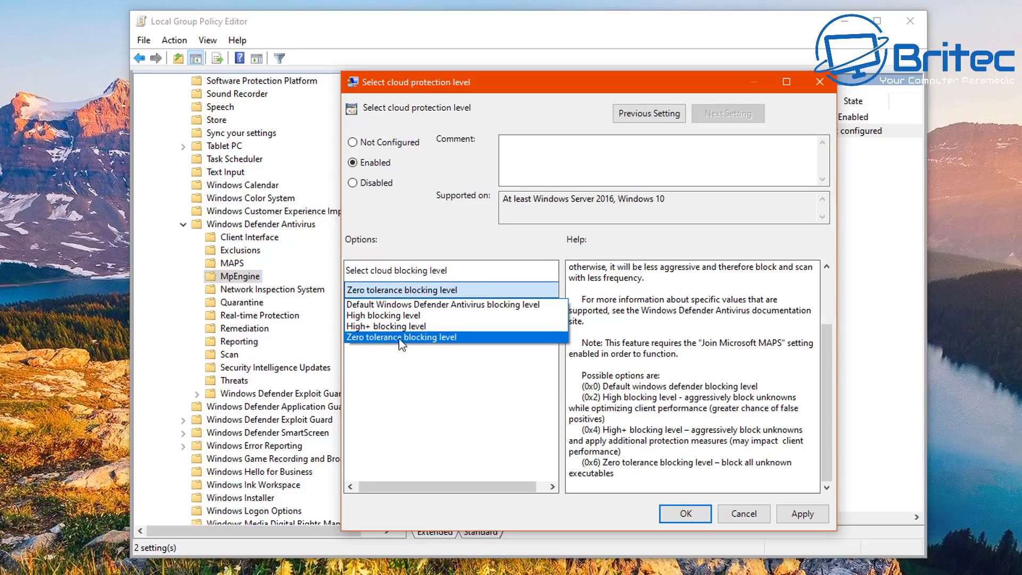
pyautogui.click(366, 327)
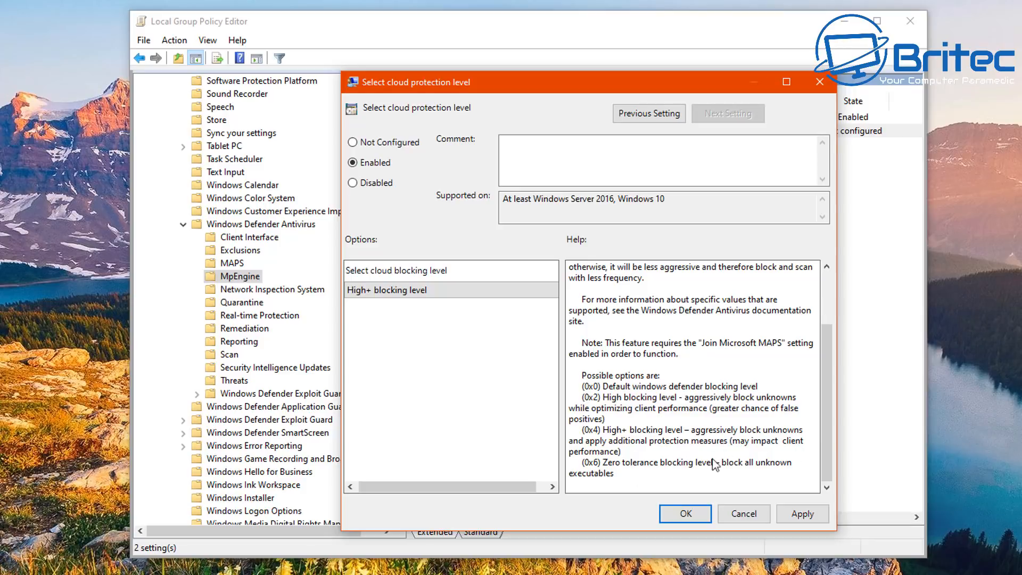
pyautogui.click(373, 289)
pyautogui.click(376, 337)
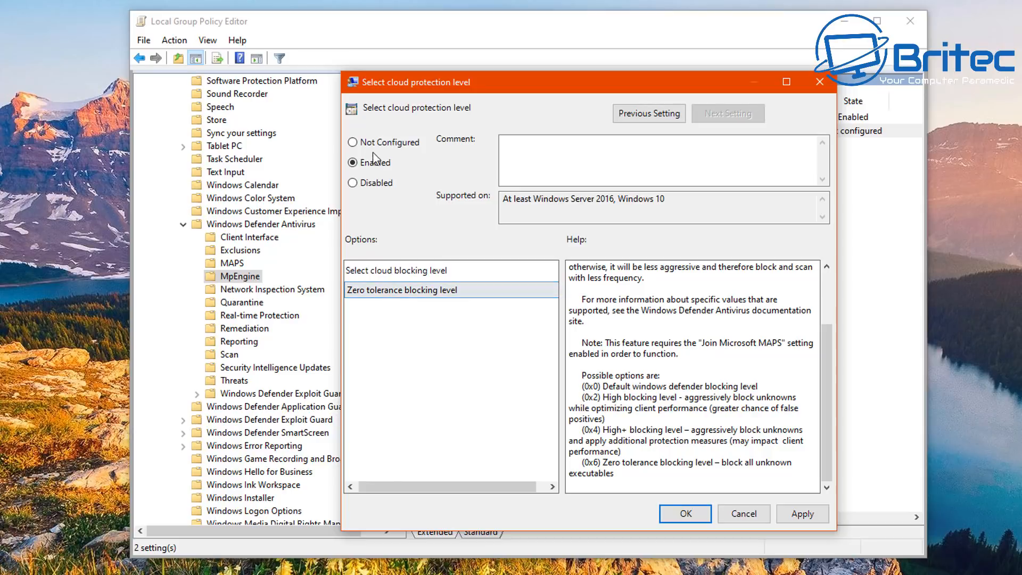
pyautogui.click(352, 143)
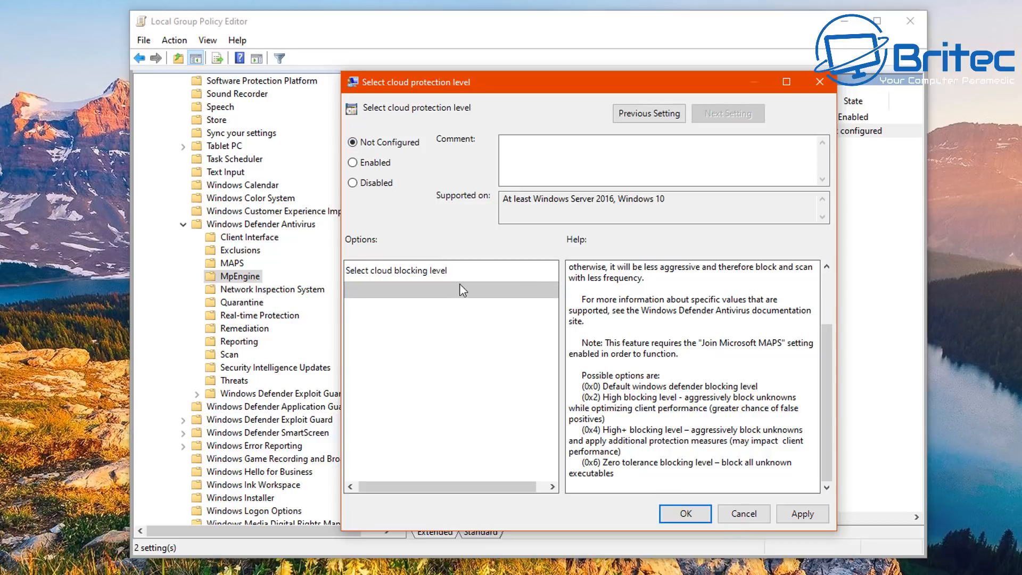
pyautogui.click(747, 519)
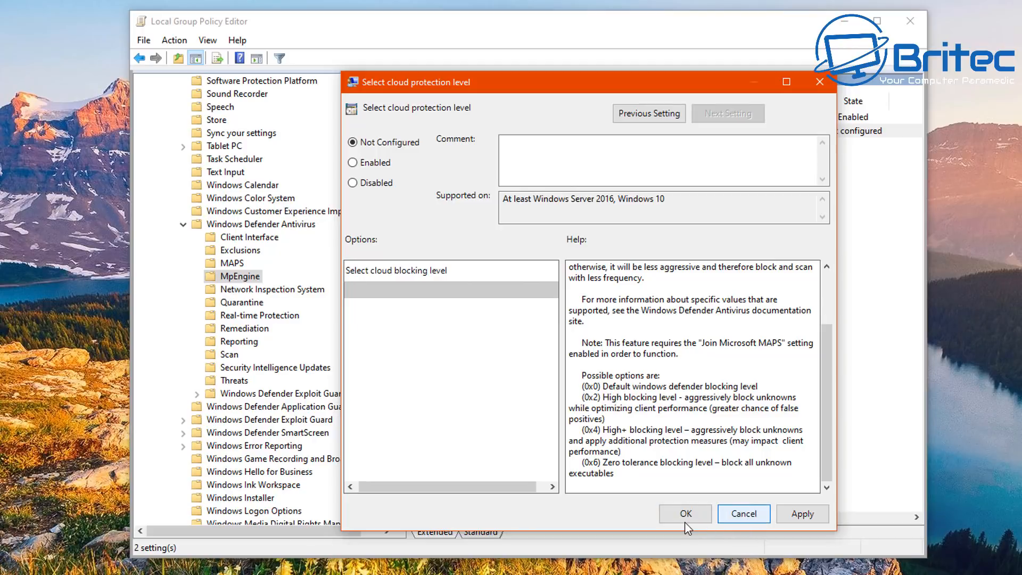
pyautogui.click(746, 519)
# Review the policies in the Network Inspection System, Quarantine, Real-time Protection and Remediation folders, including the description for removing quarantined items
pyautogui.click(248, 292)
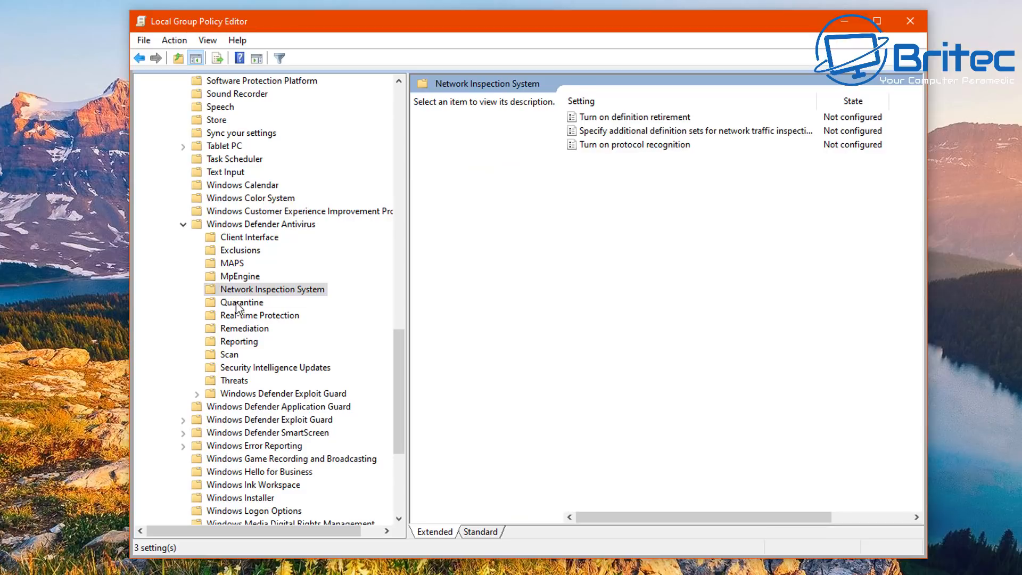
pyautogui.click(240, 303)
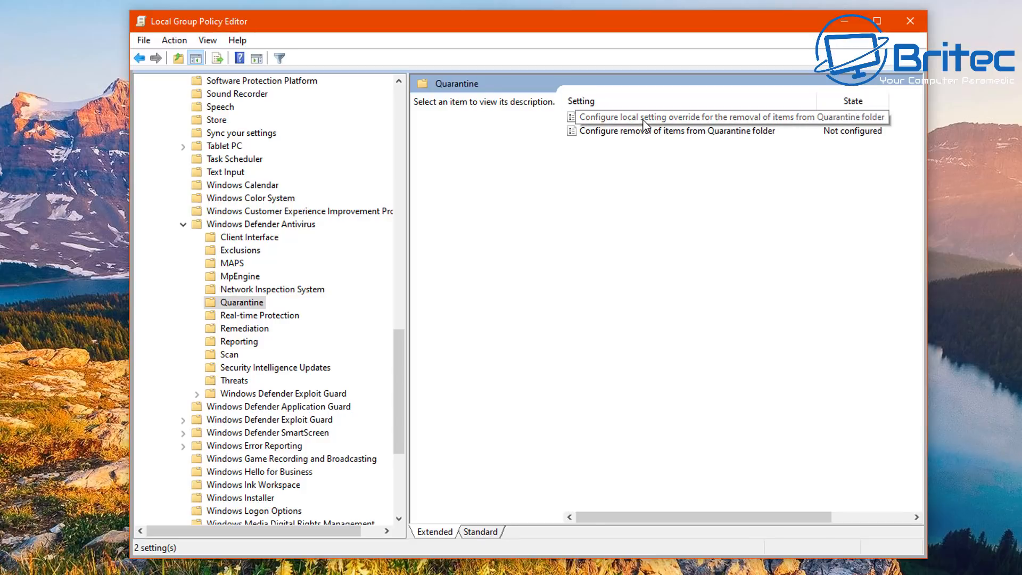
pyautogui.click(634, 132)
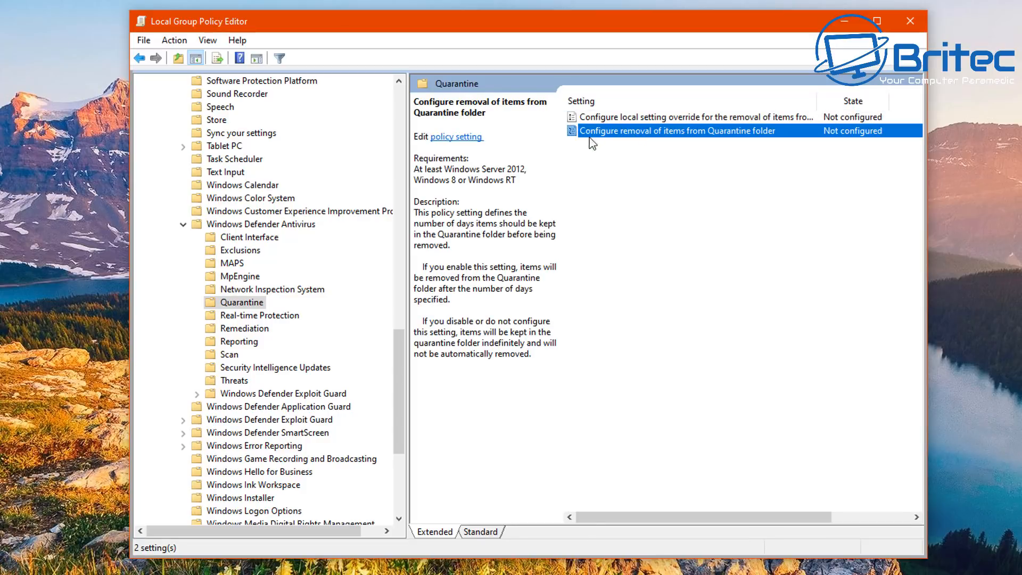
pyautogui.click(266, 315)
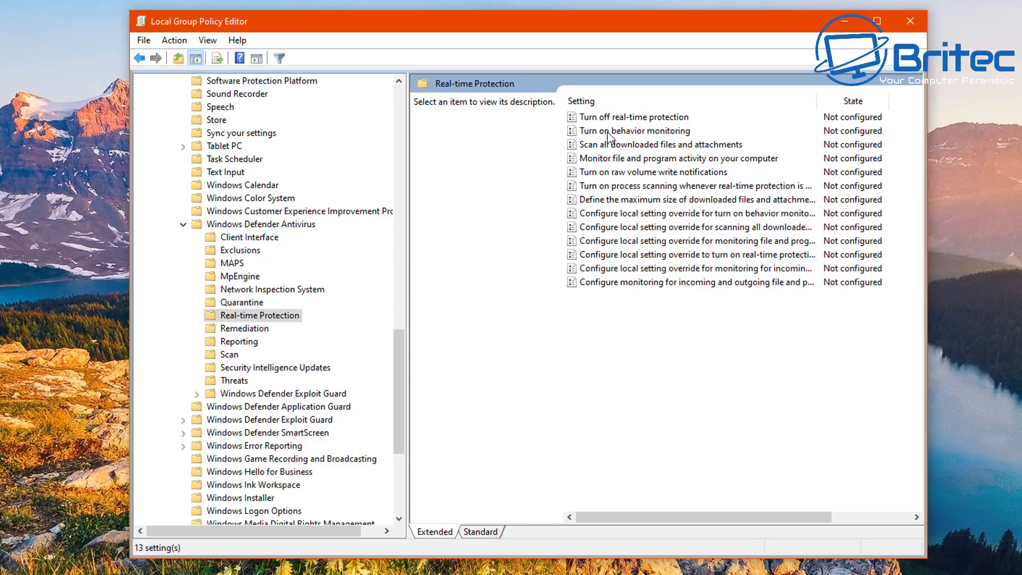
pyautogui.click(248, 329)
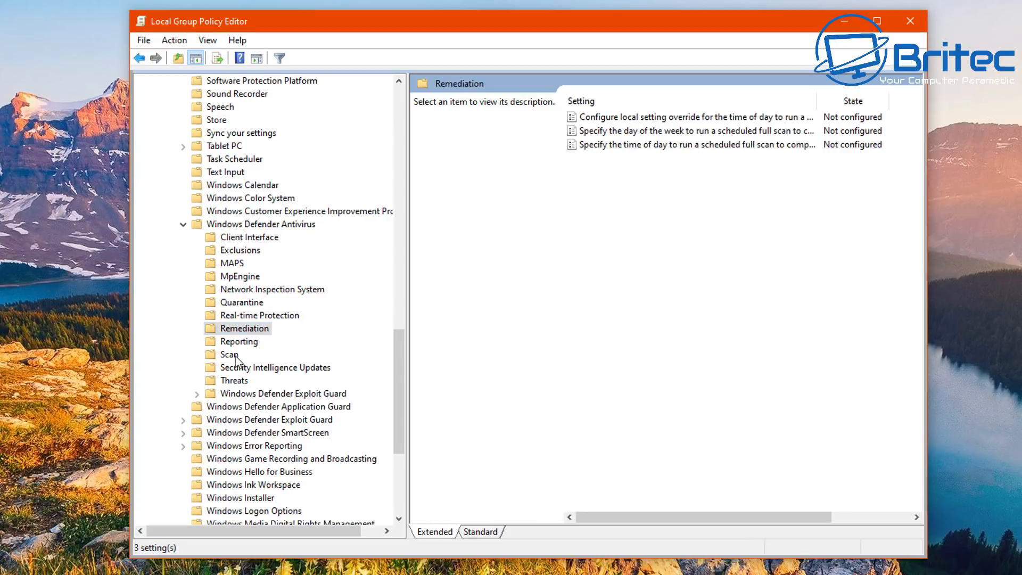
# In the Scan folder, examine "Scan archive files" and the Enabled option for maximum CPU utilization during a scan, closing without saving
pyautogui.click(229, 354)
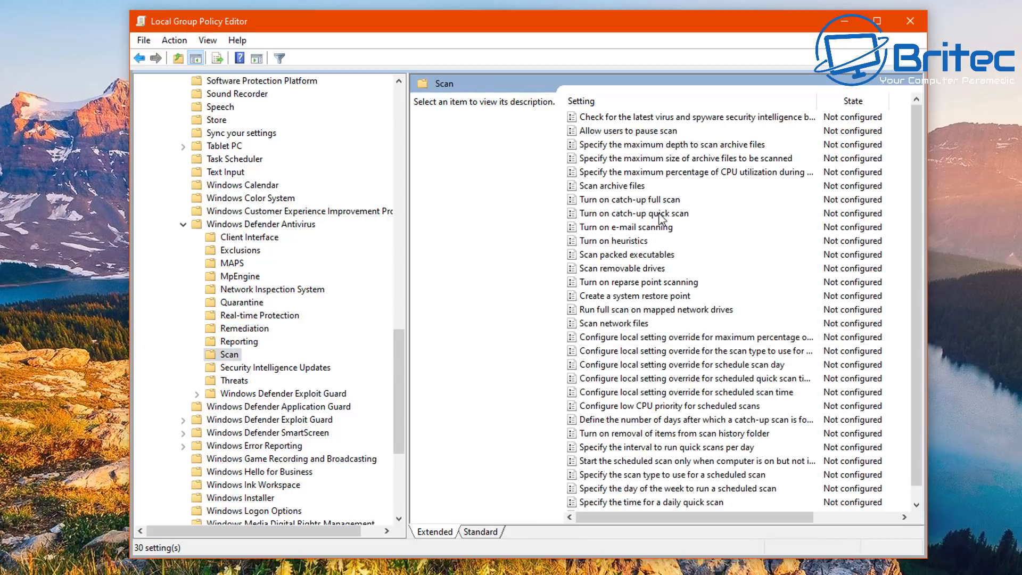
pyautogui.click(611, 188)
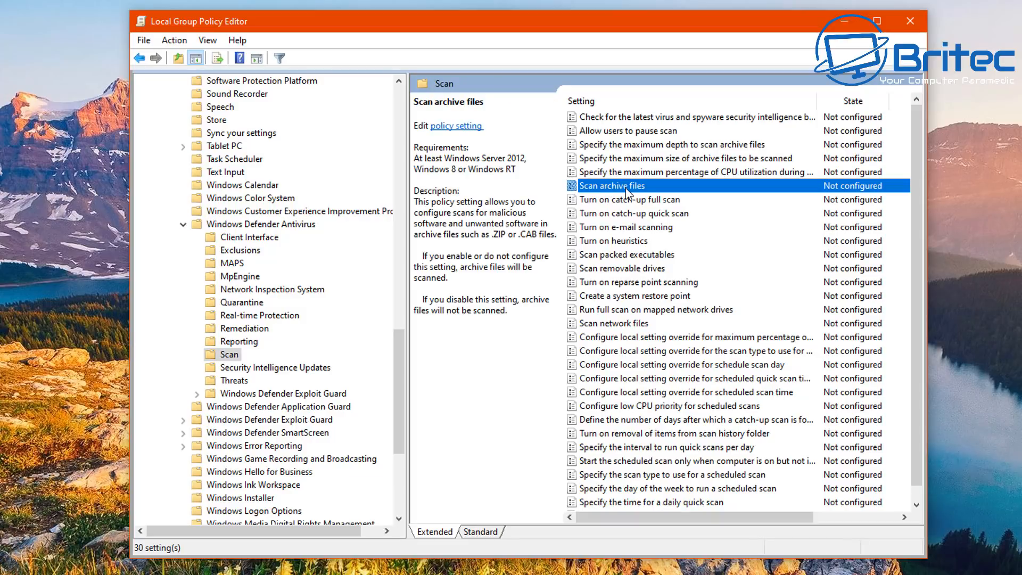
pyautogui.click(618, 171)
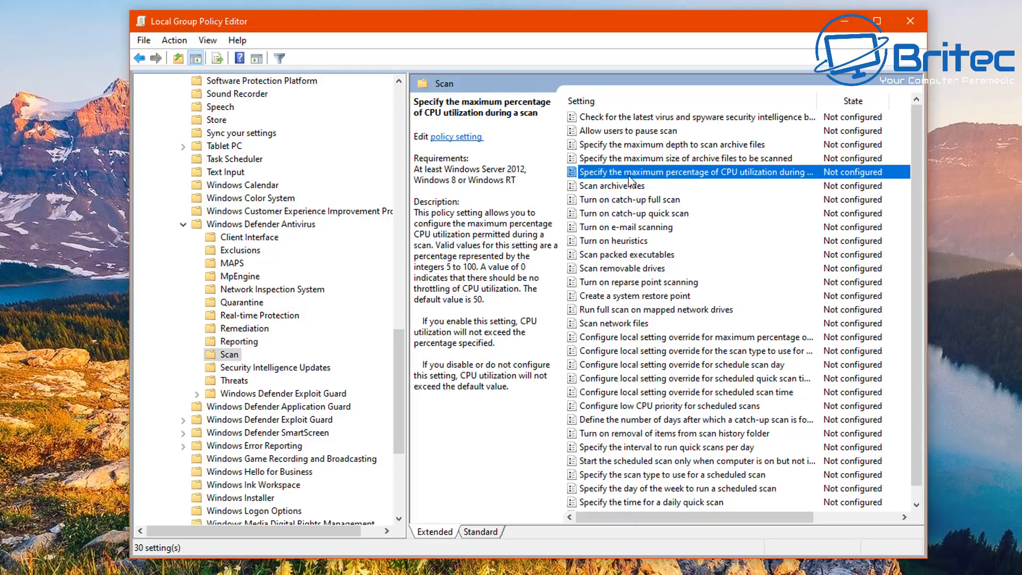
pyautogui.doubleClick(690, 176)
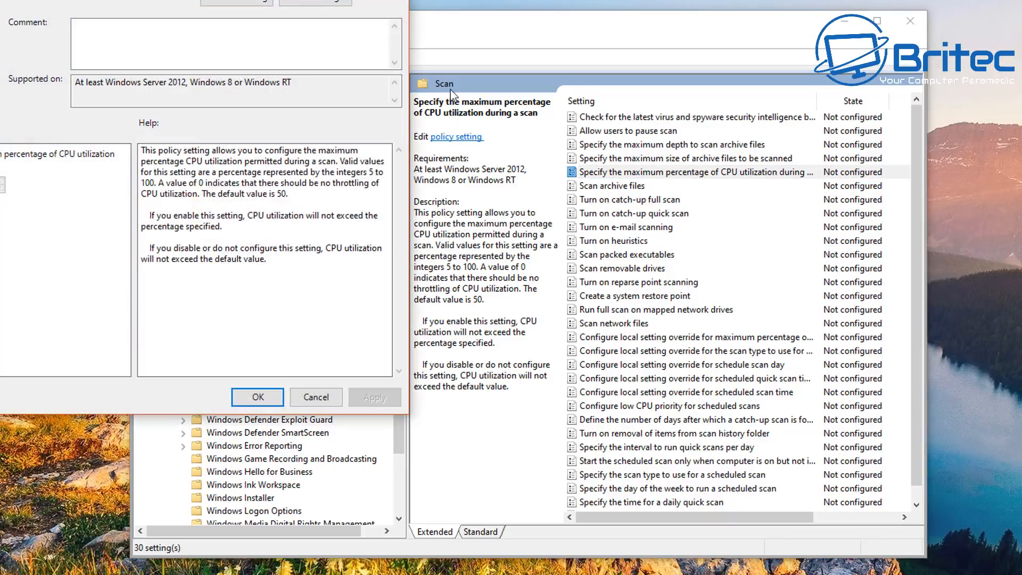
pyautogui.moveTo(235, 6); pyautogui.dragTo(619, 62)
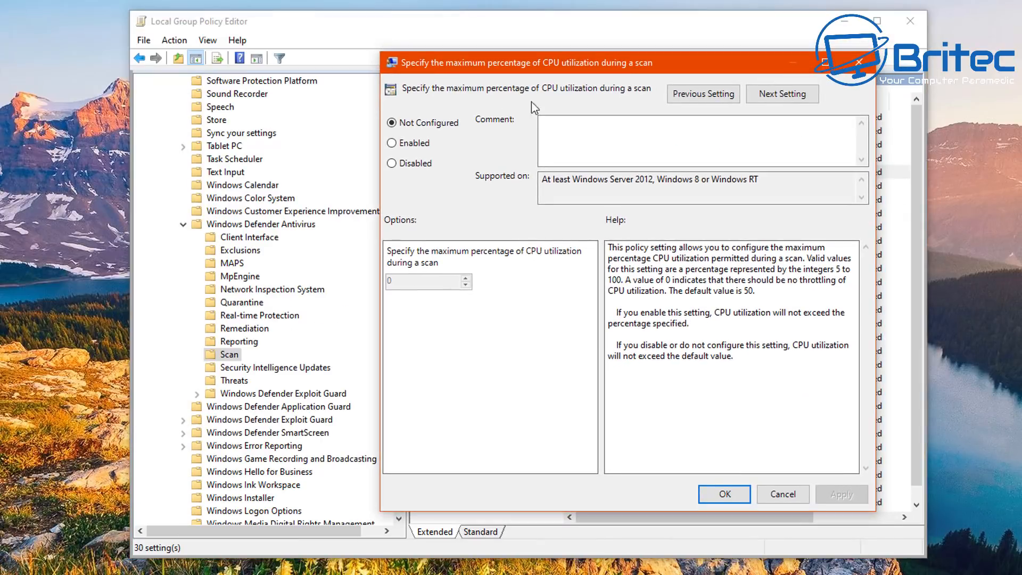
pyautogui.click(405, 144)
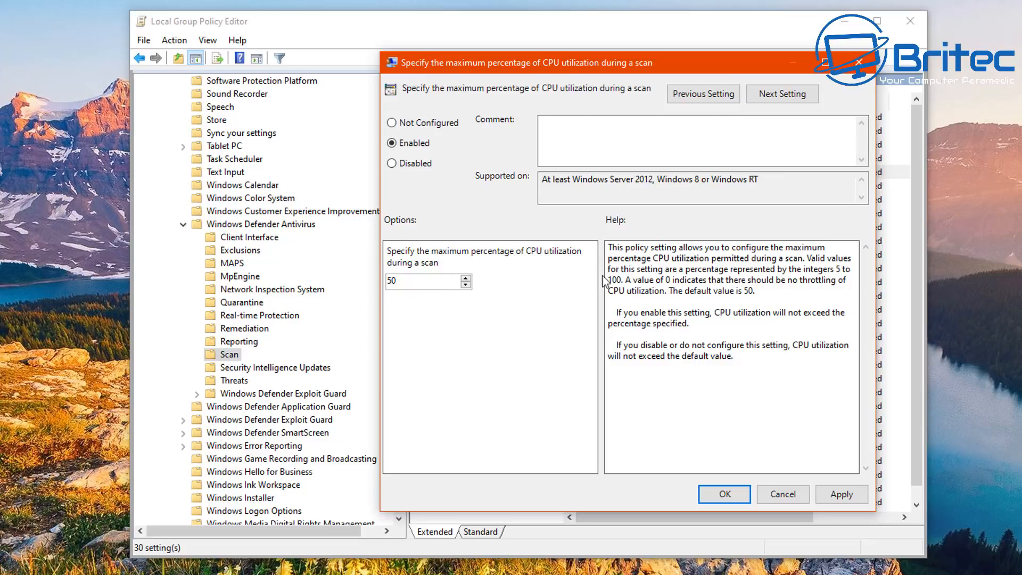
pyautogui.click(856, 62)
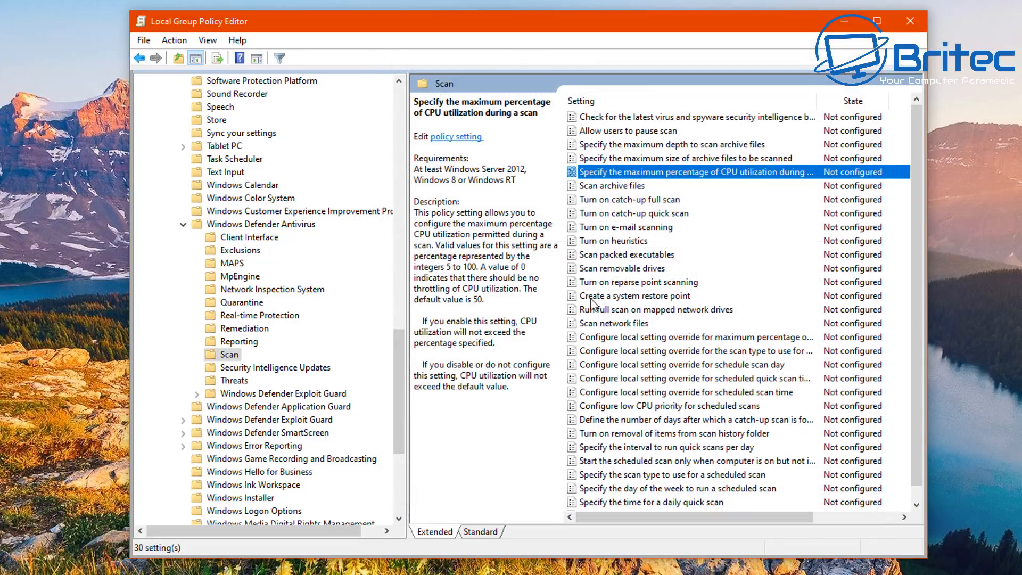
# Read the help text of the "Turn on e-mail scanning" policy and close it without changes
pyautogui.click(600, 228)
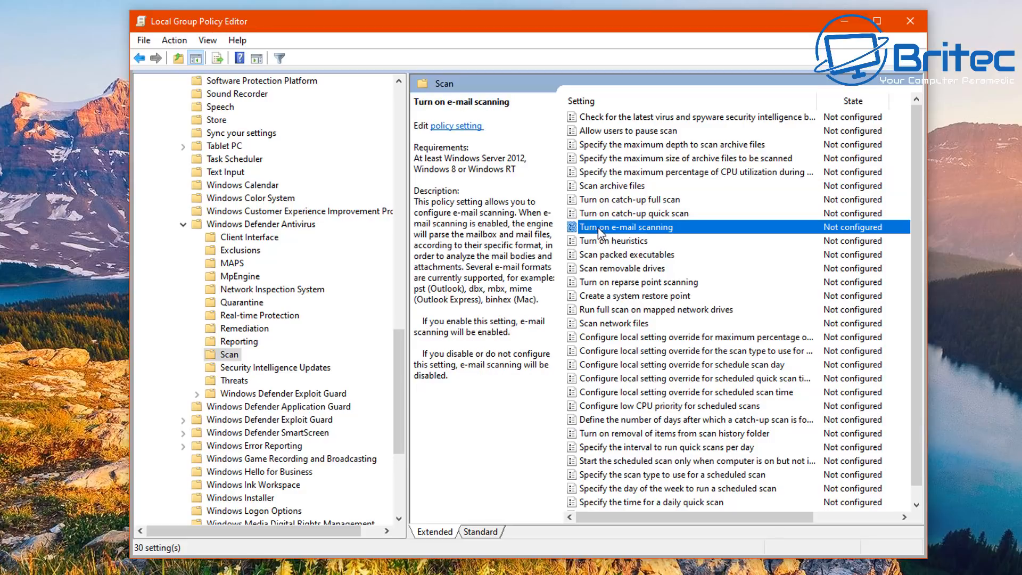
pyautogui.doubleClick(641, 229)
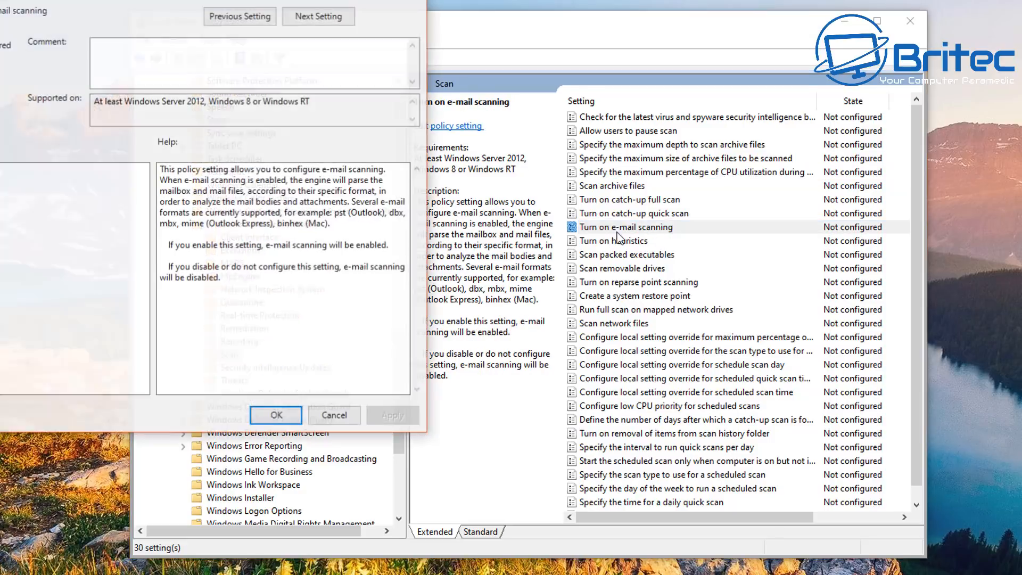
pyautogui.moveTo(185, 21); pyautogui.dragTo(567, 94)
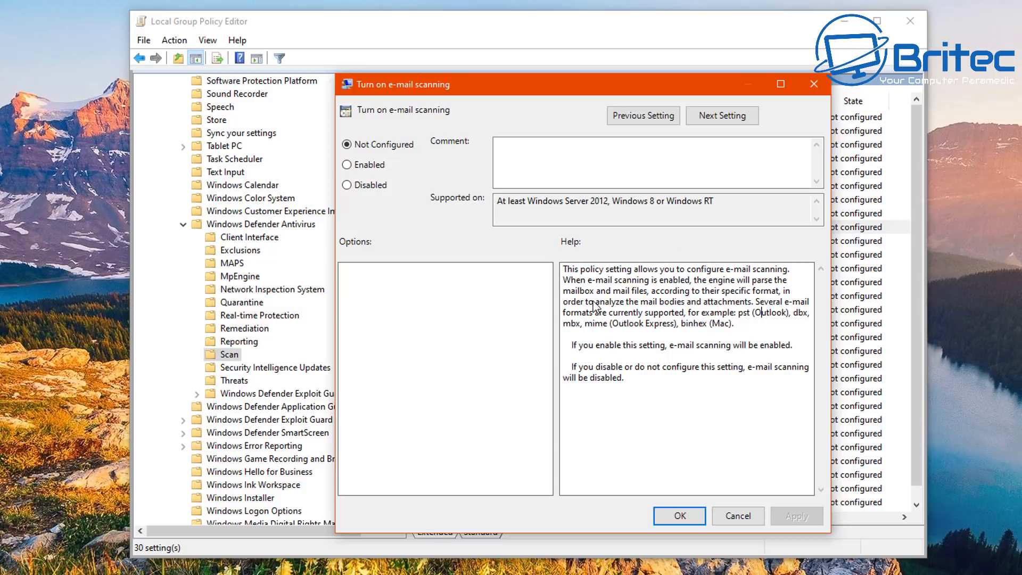
pyautogui.click(814, 84)
# Review the "Turn on heuristics" description and the help text of "Scan packed executables", closing the policy without changes
pyautogui.click(597, 243)
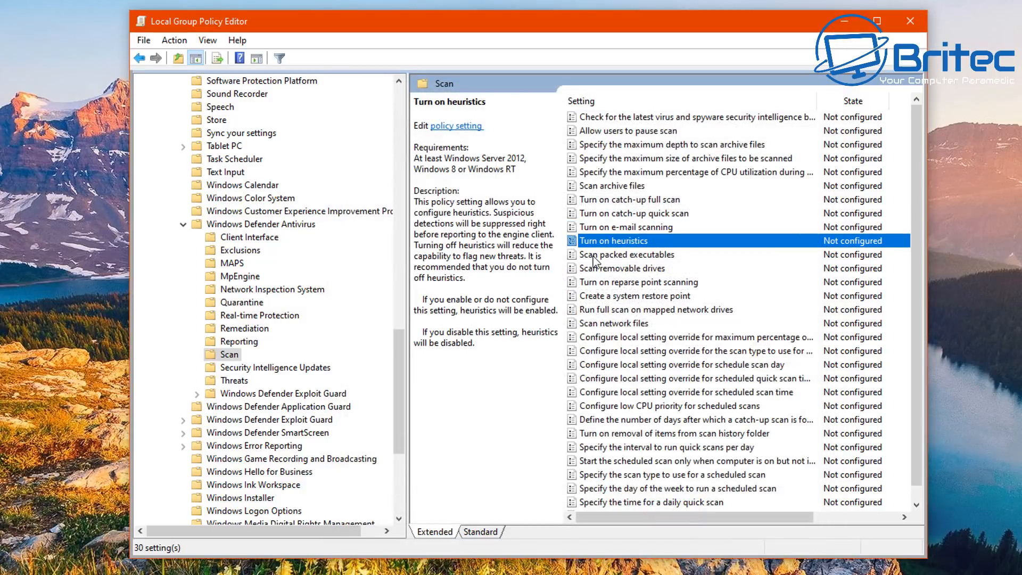
pyautogui.click(592, 256)
pyautogui.doubleClick(612, 254)
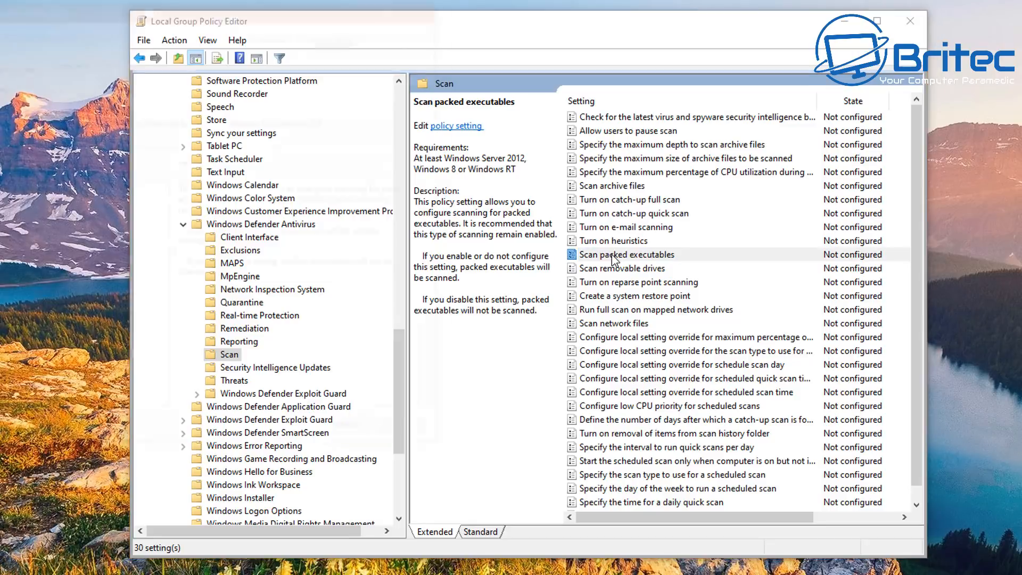
pyautogui.moveTo(108, 8); pyautogui.dragTo(449, 68)
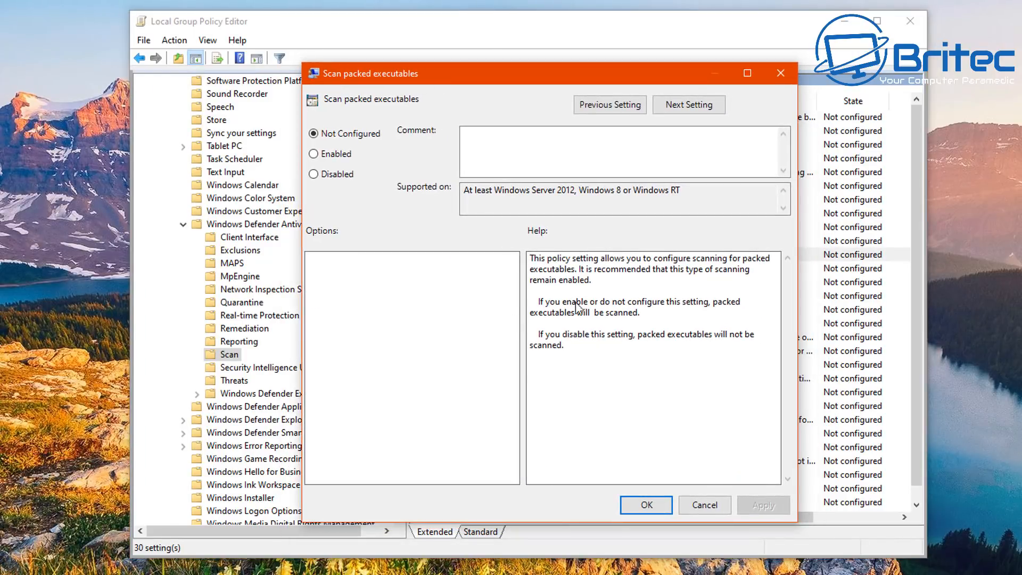
pyautogui.click(780, 73)
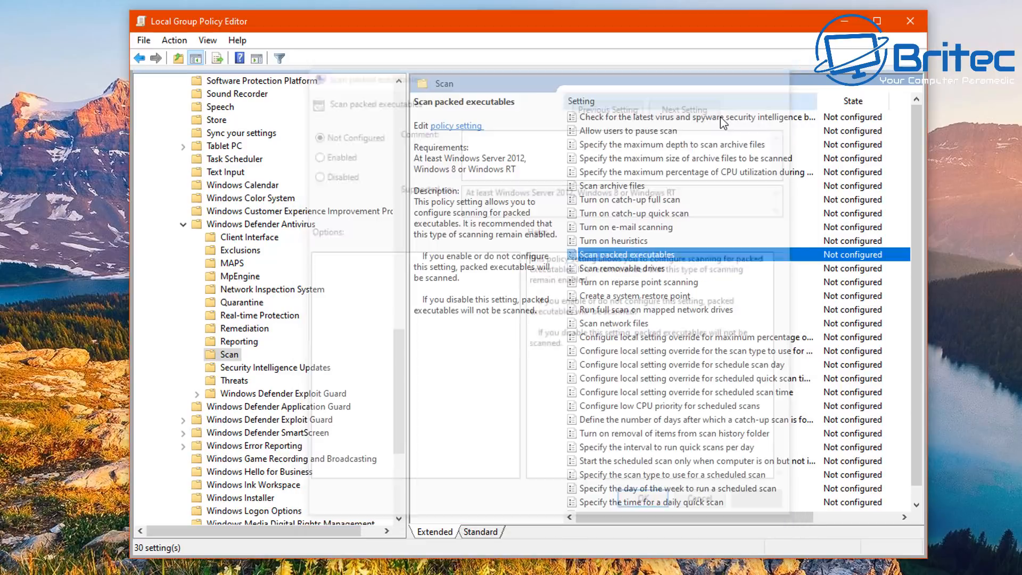
# Read the help text of the "Scan removable drives" policy and close it without changes
pyautogui.click(606, 270)
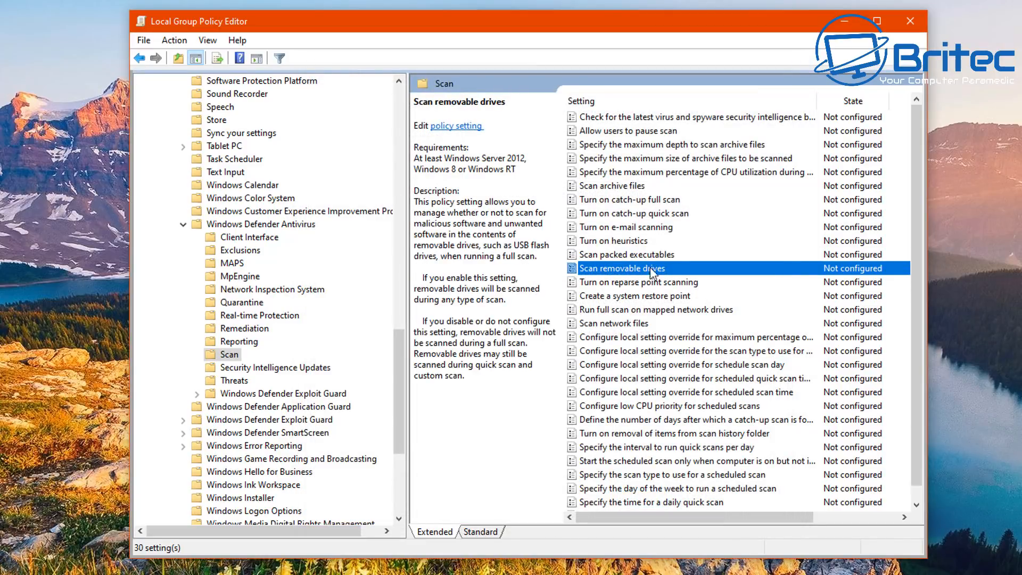
pyautogui.doubleClick(634, 270)
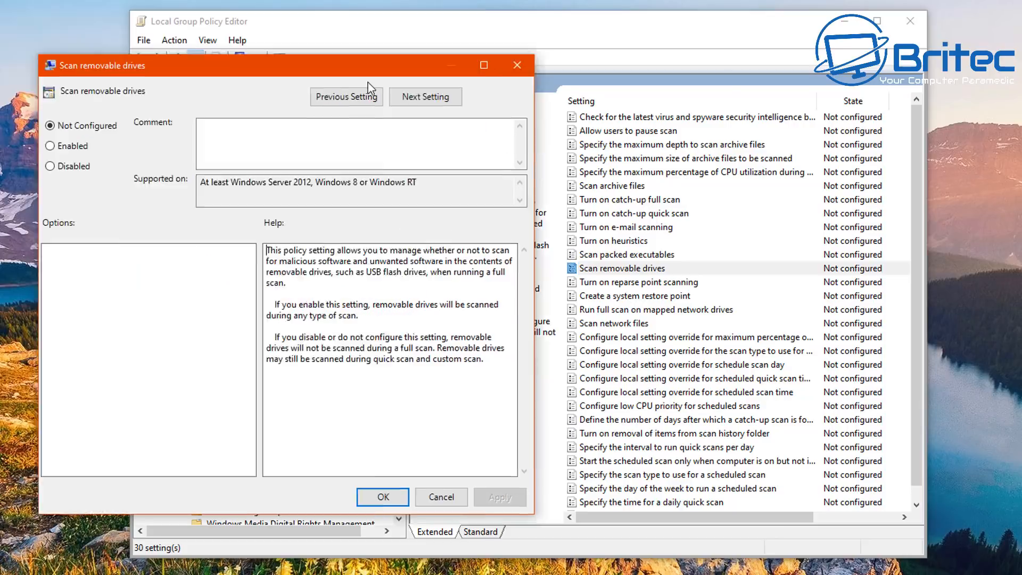
pyautogui.moveTo(294, 65); pyautogui.dragTo(550, 65)
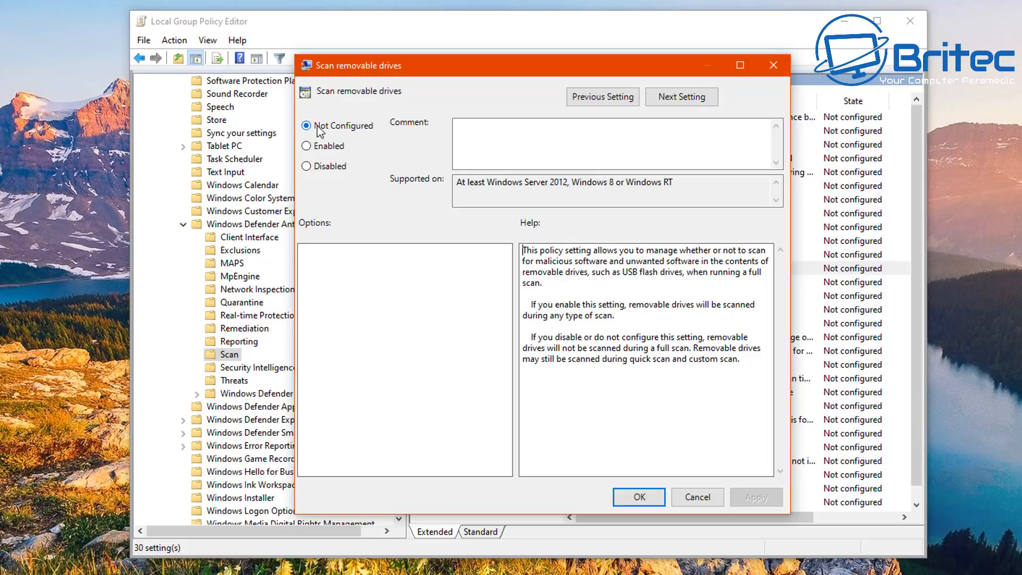
pyautogui.click(697, 497)
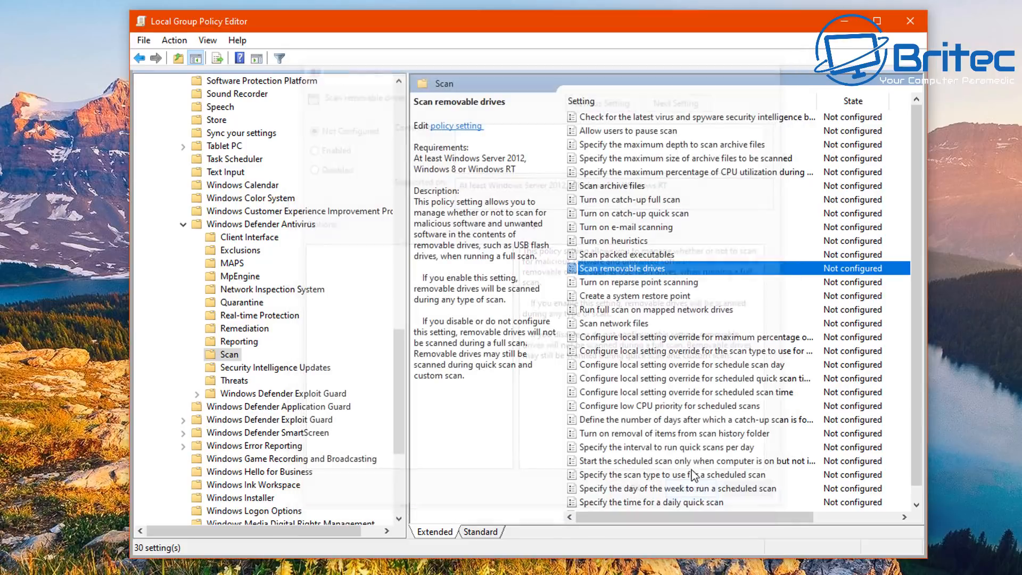
# Review the "Create a system restore point" description and the "Run full scan on mapped network drives" policy, closing it without changes
pyautogui.click(610, 297)
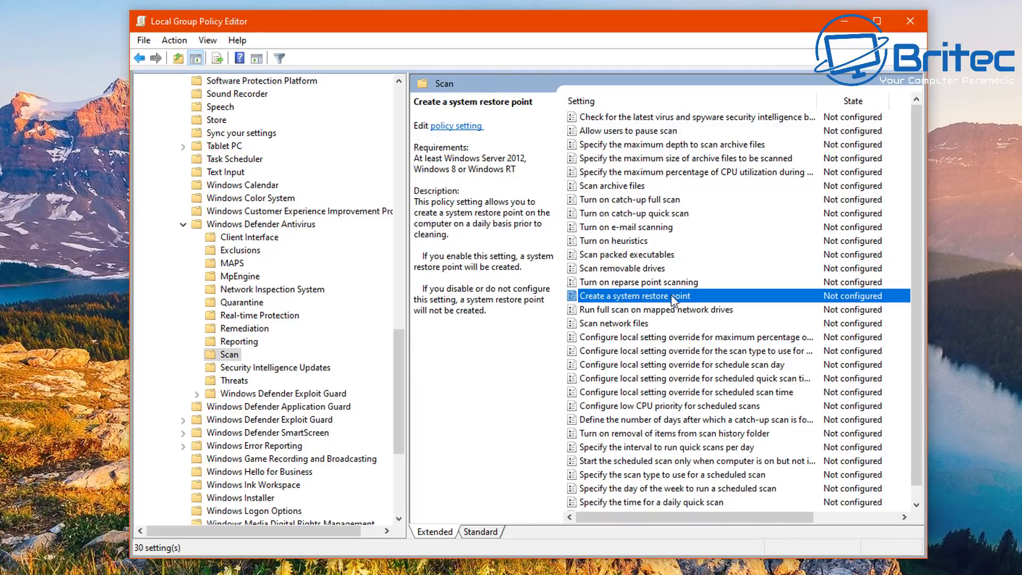
pyautogui.click(613, 311)
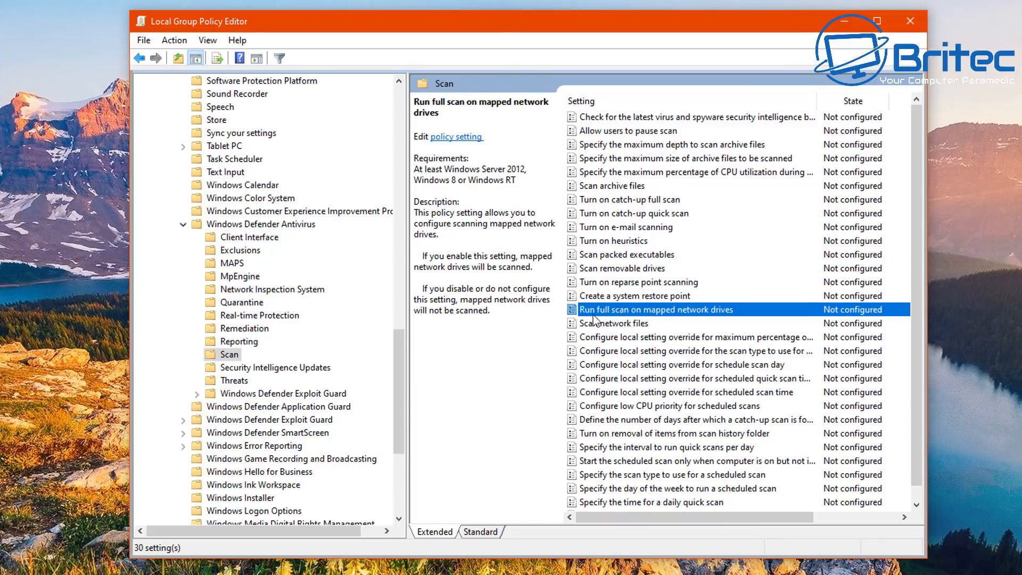
pyautogui.doubleClick(648, 312)
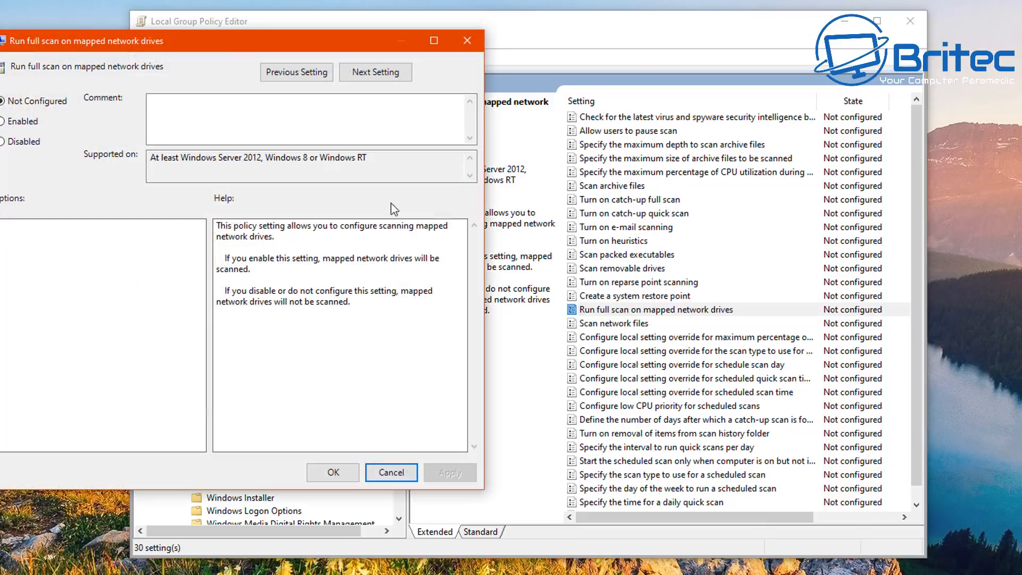
pyautogui.moveTo(261, 38); pyautogui.dragTo(576, 96)
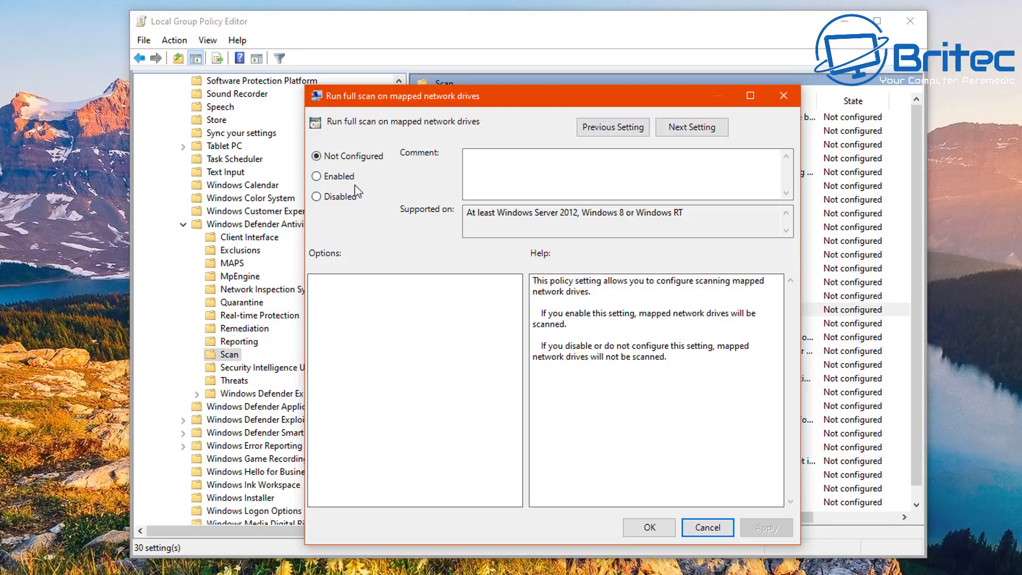
pyautogui.click(783, 96)
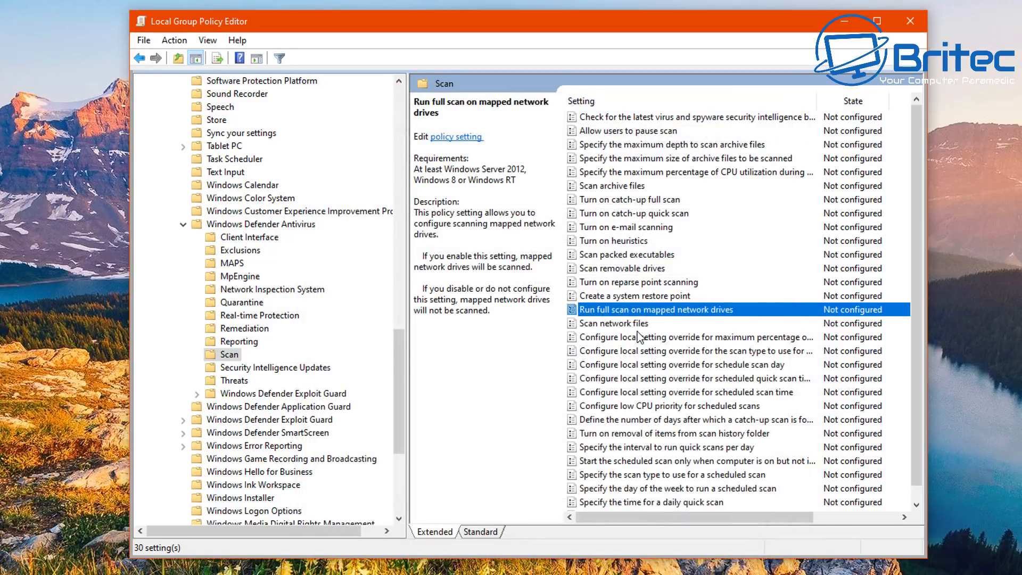
# Try the Enabled state for "Scan network files", return it to Not Configured, and close the policy without saving
pyautogui.click(602, 325)
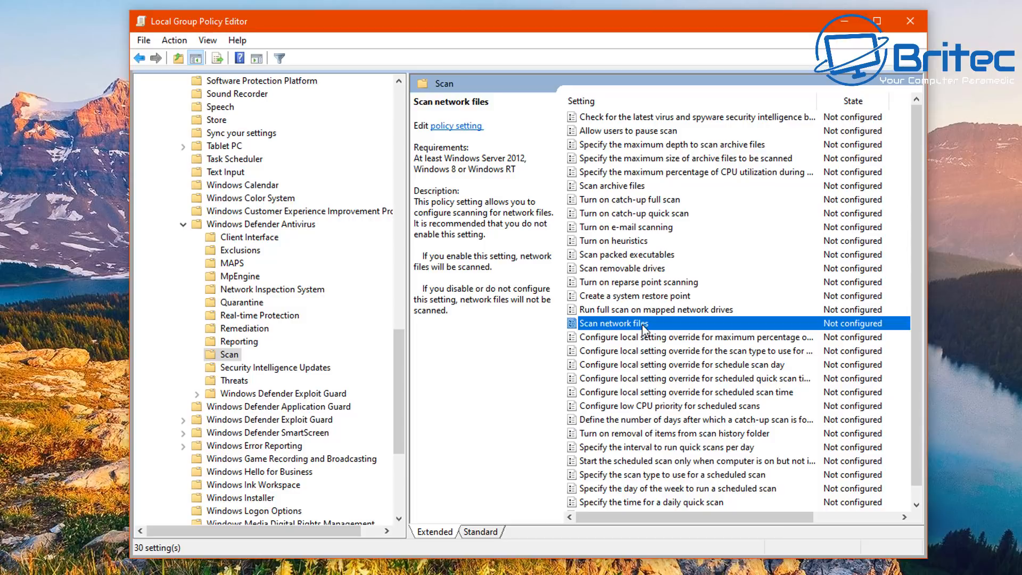
pyautogui.doubleClick(601, 325)
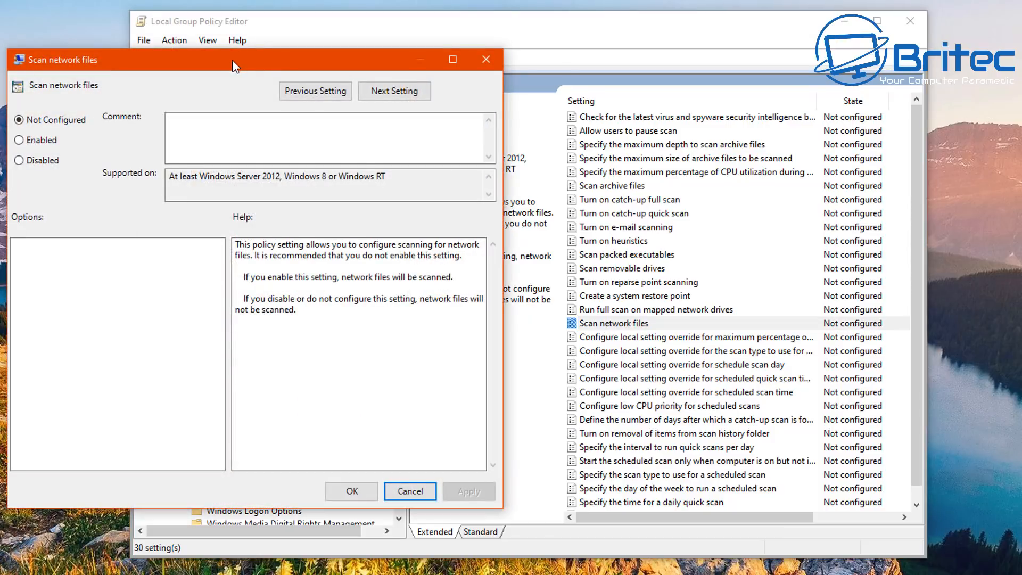
pyautogui.moveTo(232, 59); pyautogui.dragTo(569, 71)
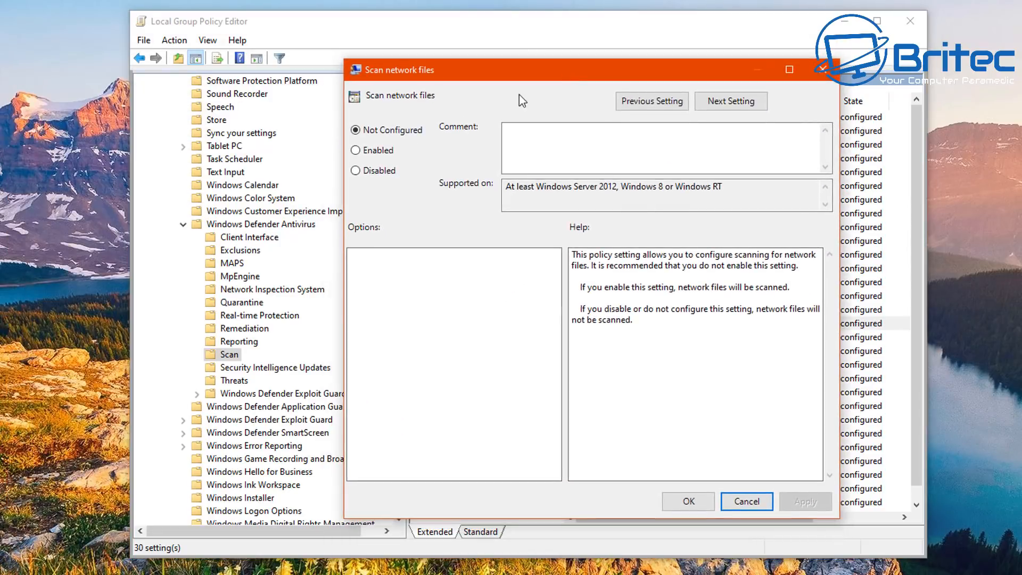
pyautogui.click(356, 152)
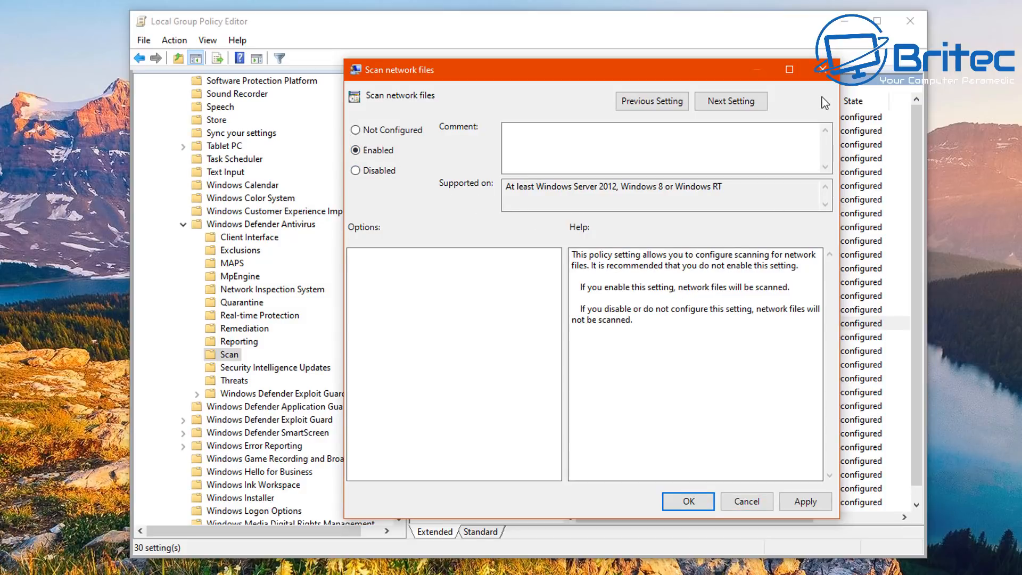
pyautogui.click(355, 130)
pyautogui.click(823, 70)
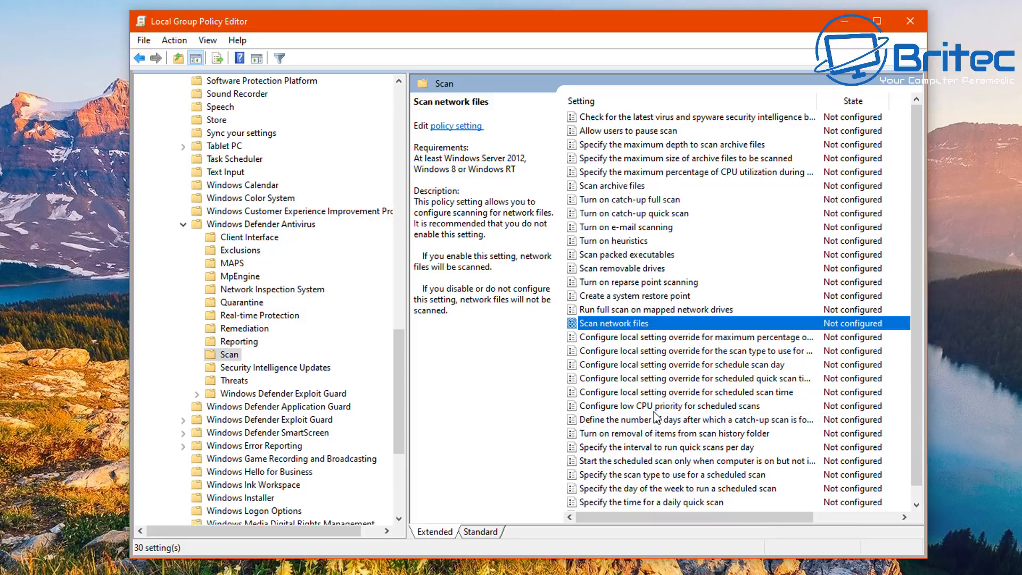
# Try Enabled for "Start the scheduled scan only when computer is on but not in use", revert to Not Configured, and cancel
pyautogui.click(725, 408)
pyautogui.scroll(-1, 628, 414)
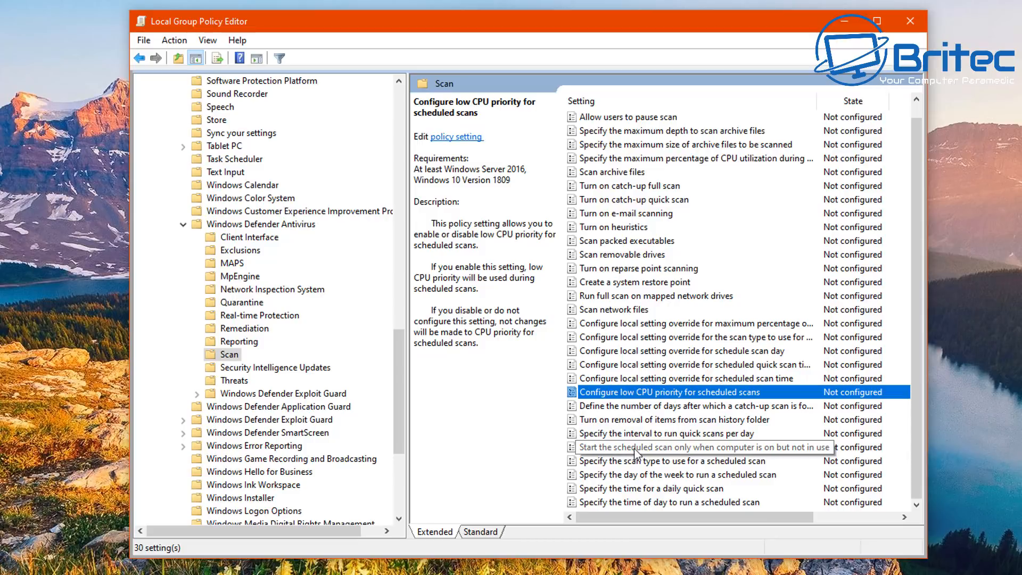
pyautogui.doubleClick(677, 452)
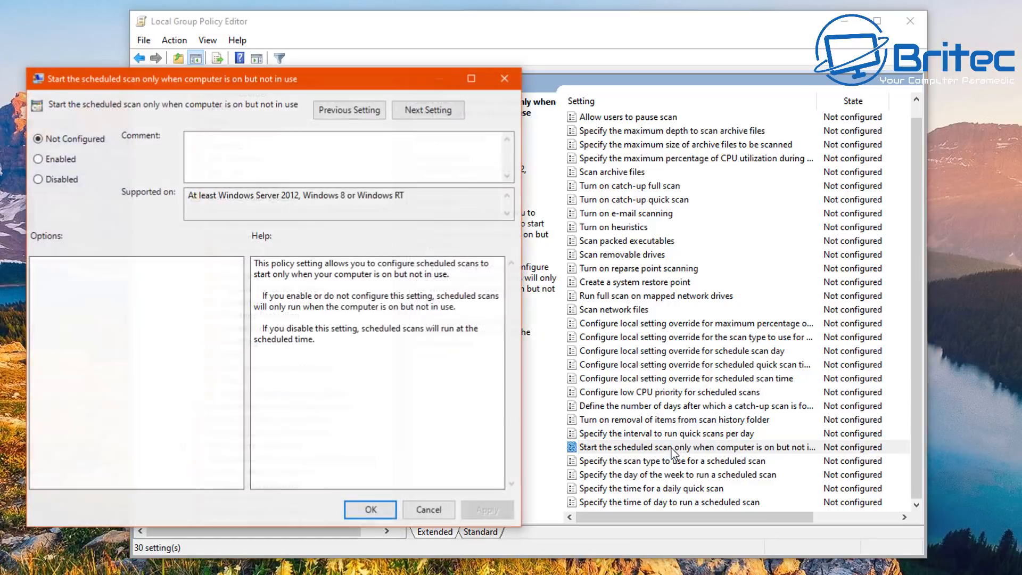
pyautogui.moveTo(233, 83); pyautogui.dragTo(536, 71)
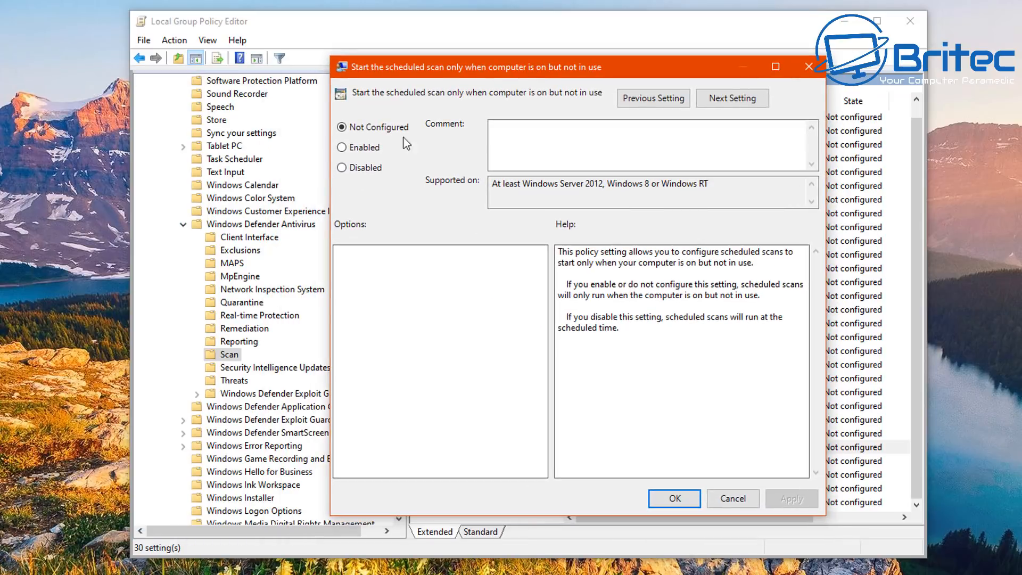
pyautogui.click(343, 148)
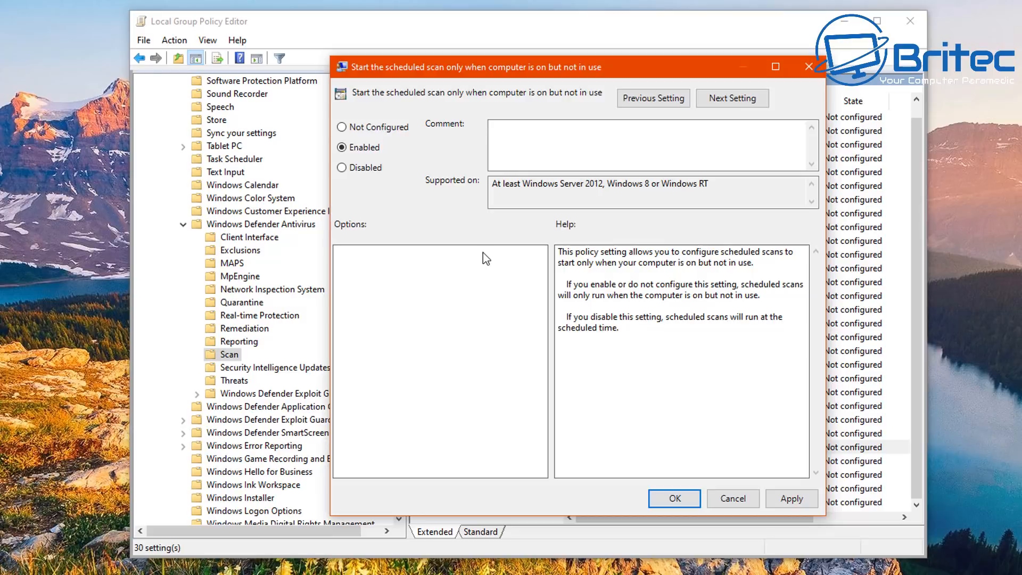
pyautogui.click(351, 128)
pyautogui.click(729, 498)
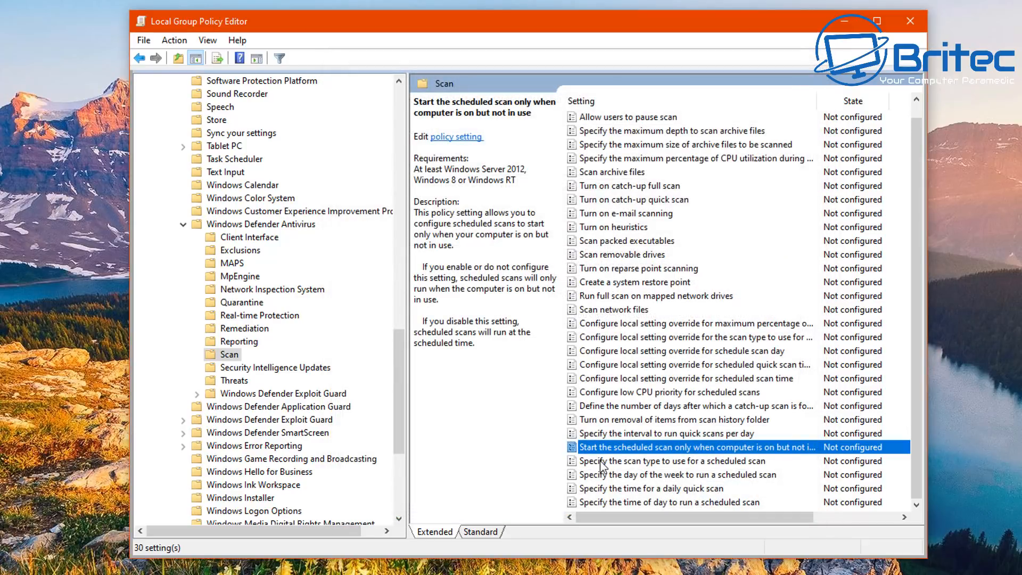
# Examine the scan types offered under Enabled in "Specify the scan type to use for a scheduled scan", cancelling without saving
pyautogui.click(583, 463)
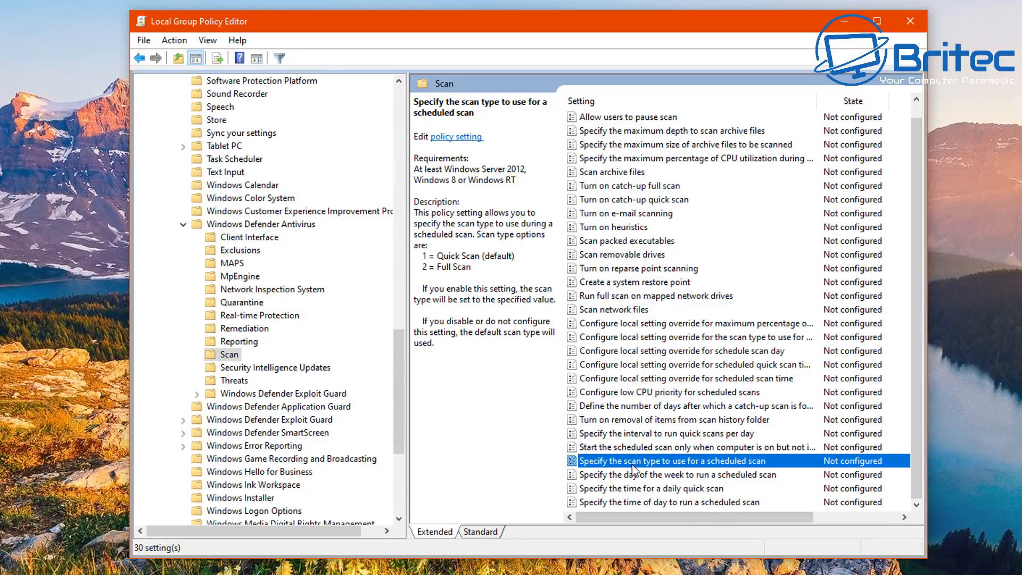
pyautogui.doubleClick(715, 464)
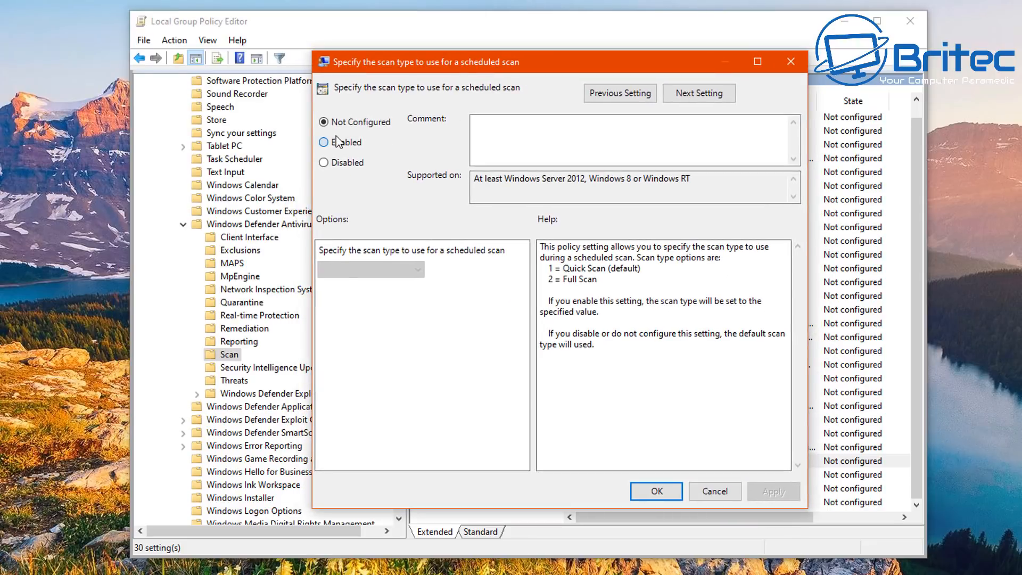
pyautogui.click(325, 142)
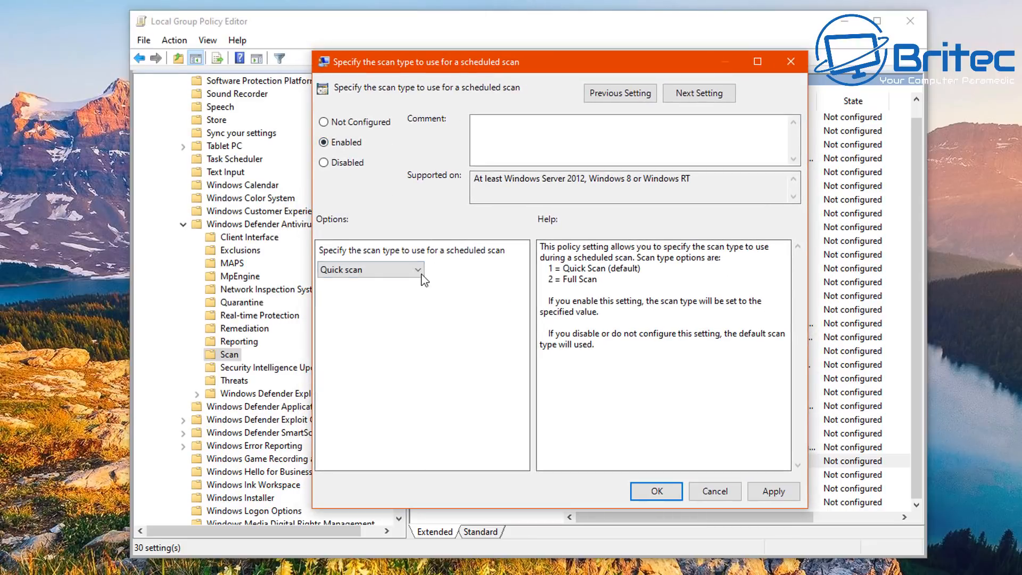
pyautogui.click(415, 270)
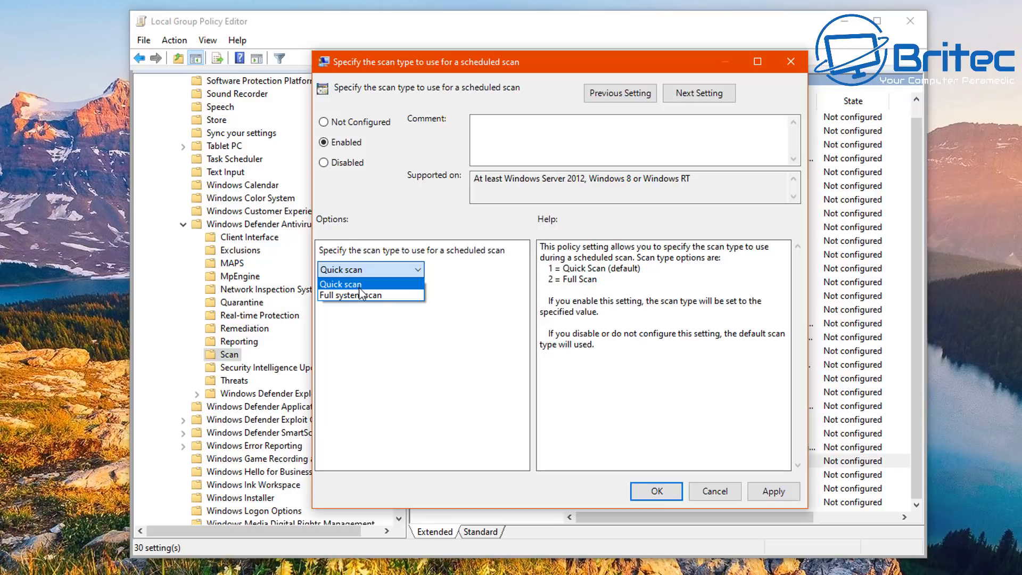
pyautogui.click(718, 493)
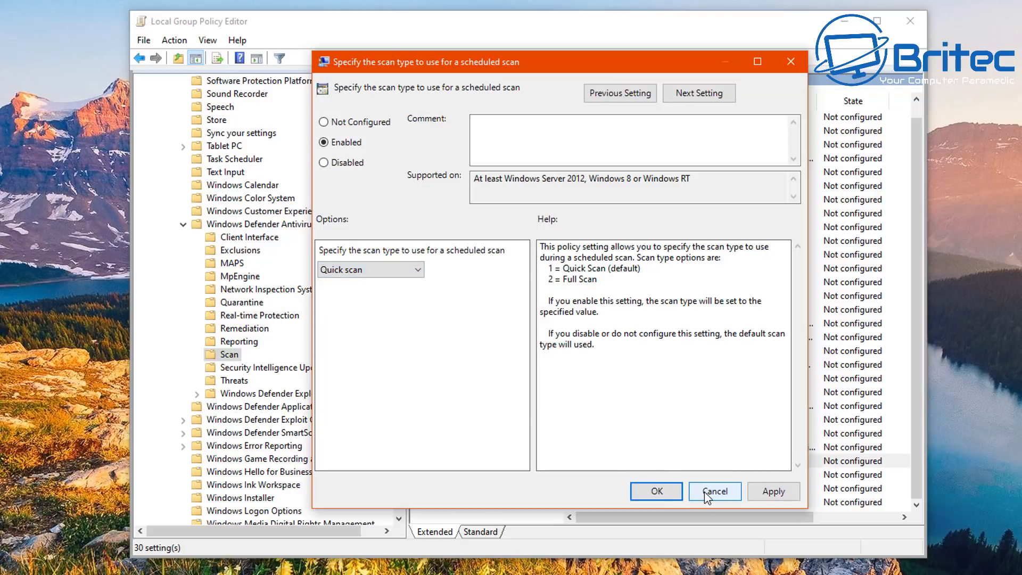
pyautogui.click(716, 492)
# Examine the day choices under Enabled in "Specify the day of the week to run a scheduled scan", return to Not Configured and cancel
pyautogui.click(612, 478)
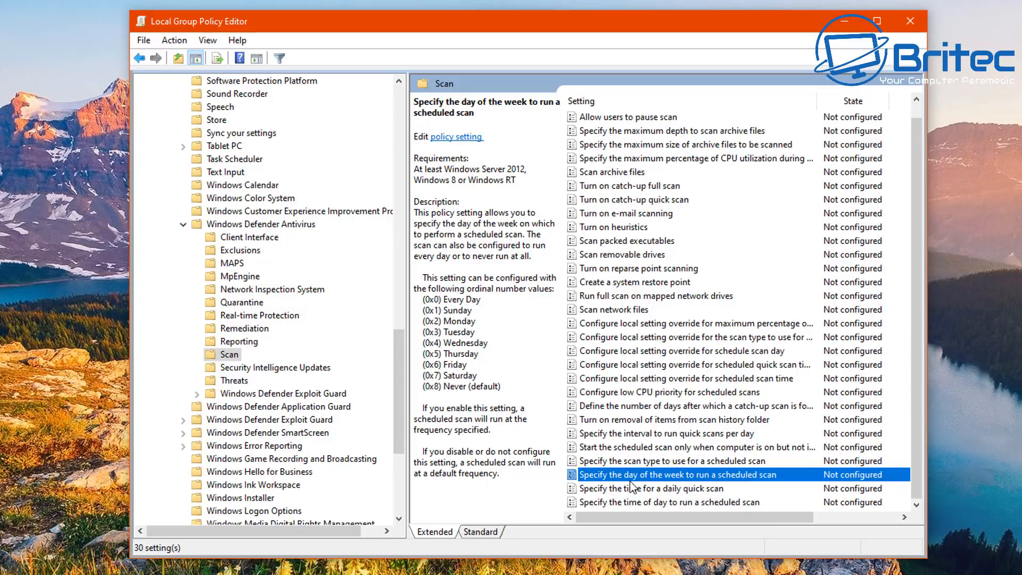
pyautogui.doubleClick(681, 476)
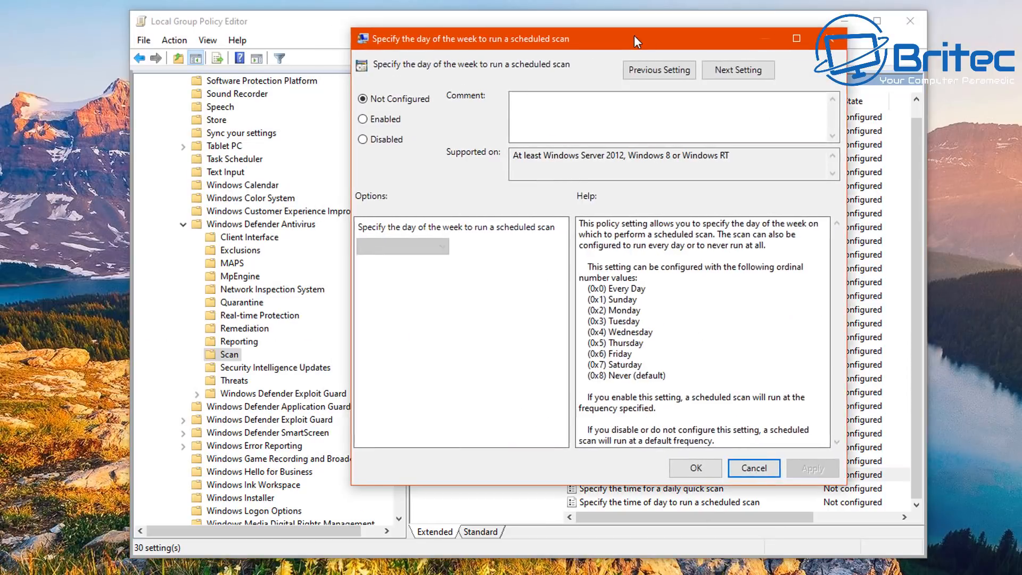
pyautogui.moveTo(634, 35); pyautogui.dragTo(652, 43)
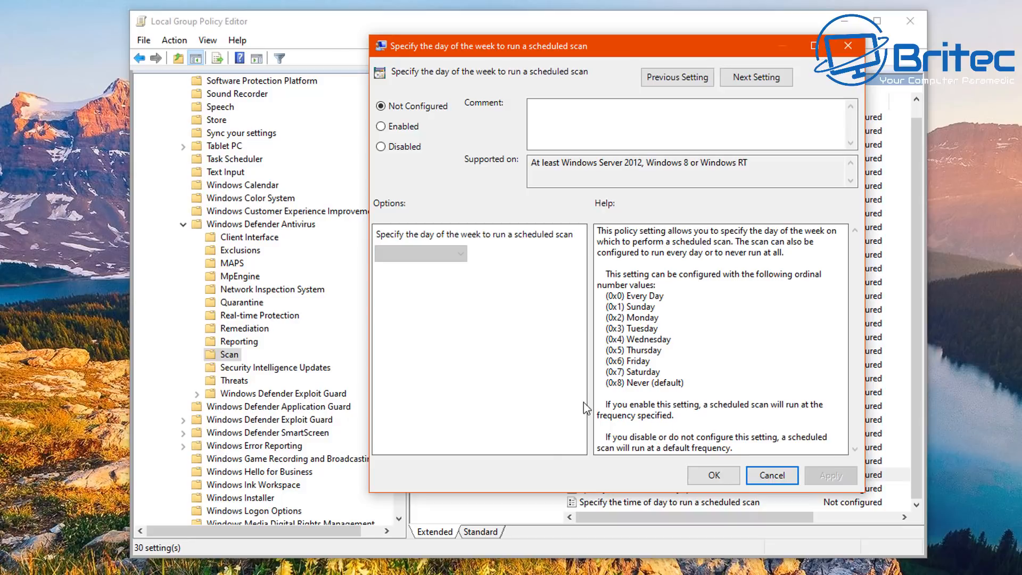
pyautogui.click(381, 126)
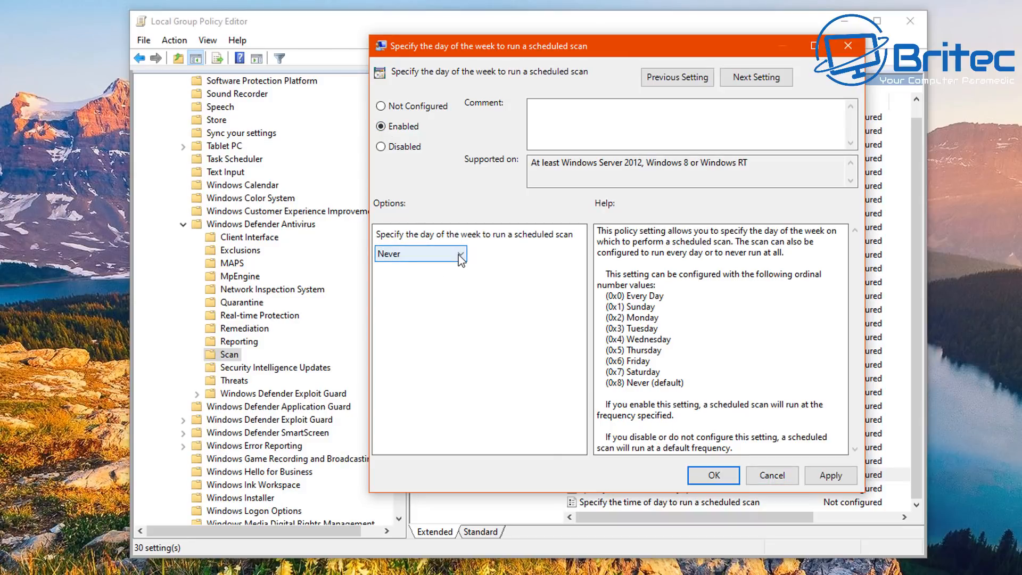
pyautogui.click(460, 255)
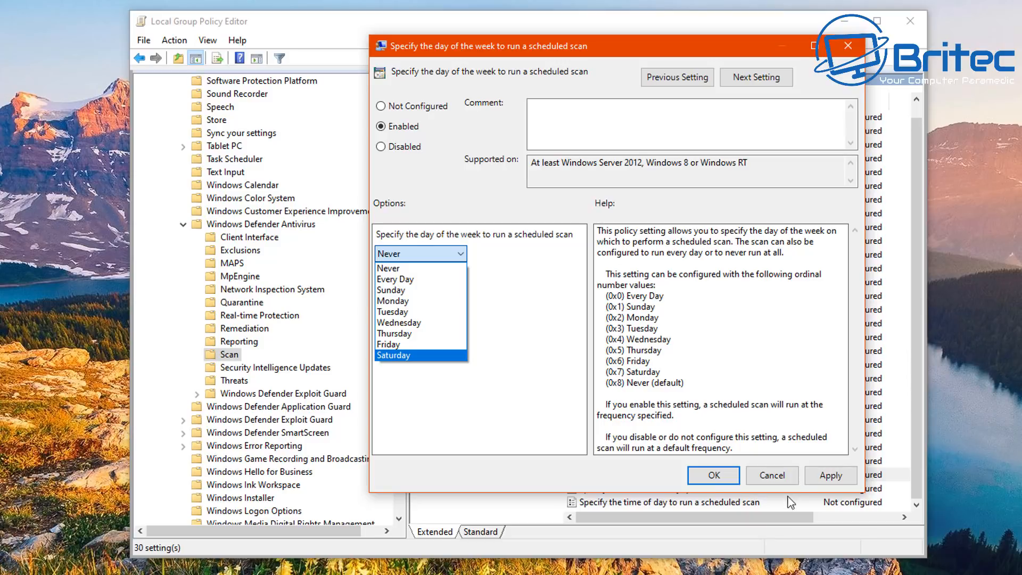
pyautogui.click(769, 477)
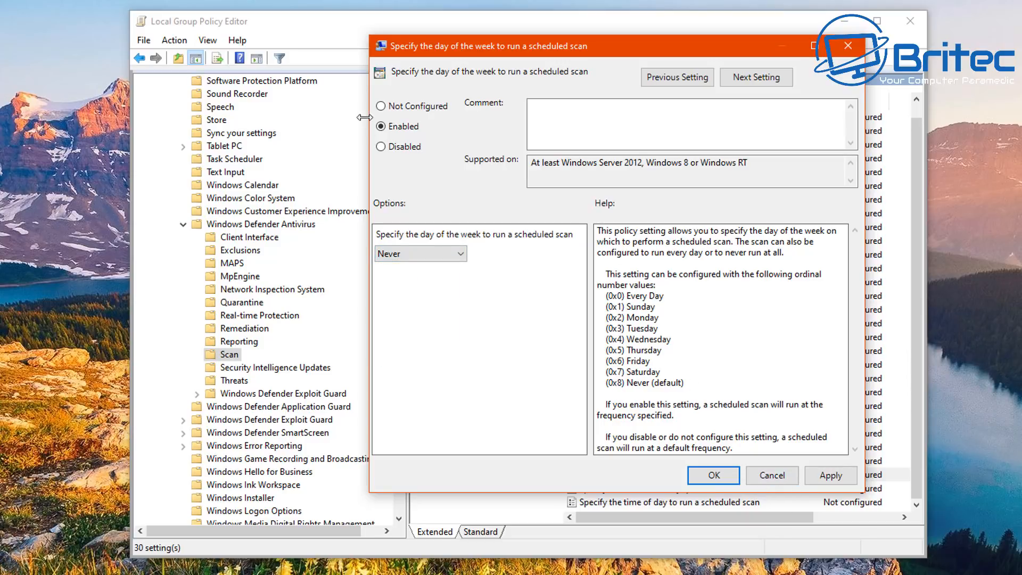
pyautogui.click(381, 106)
pyautogui.click(774, 481)
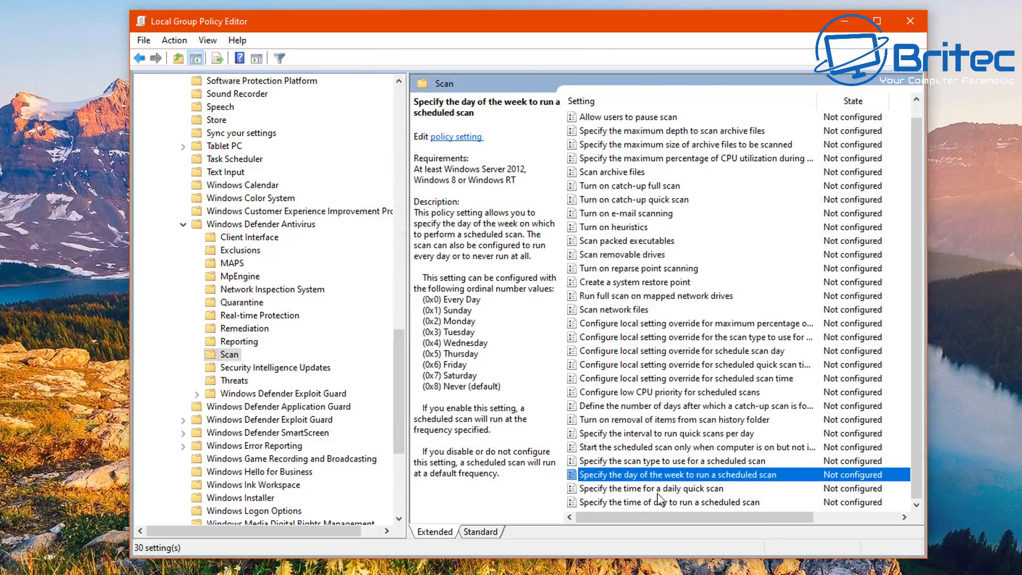
# Examine the time option under Enabled in "Specify the time of day to run a scheduled scan", closing the policy without saving
pyautogui.click(628, 491)
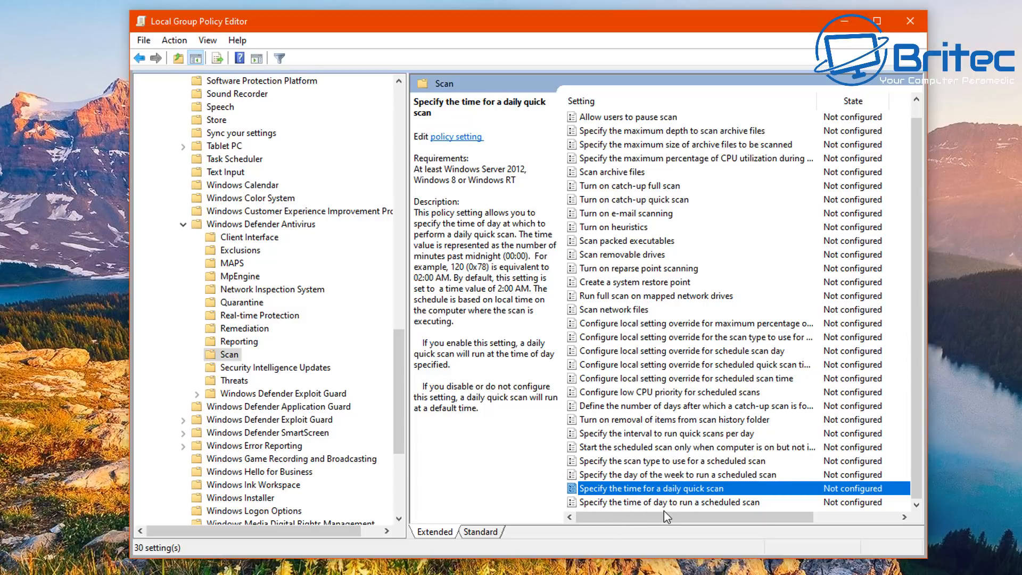
pyautogui.doubleClick(711, 502)
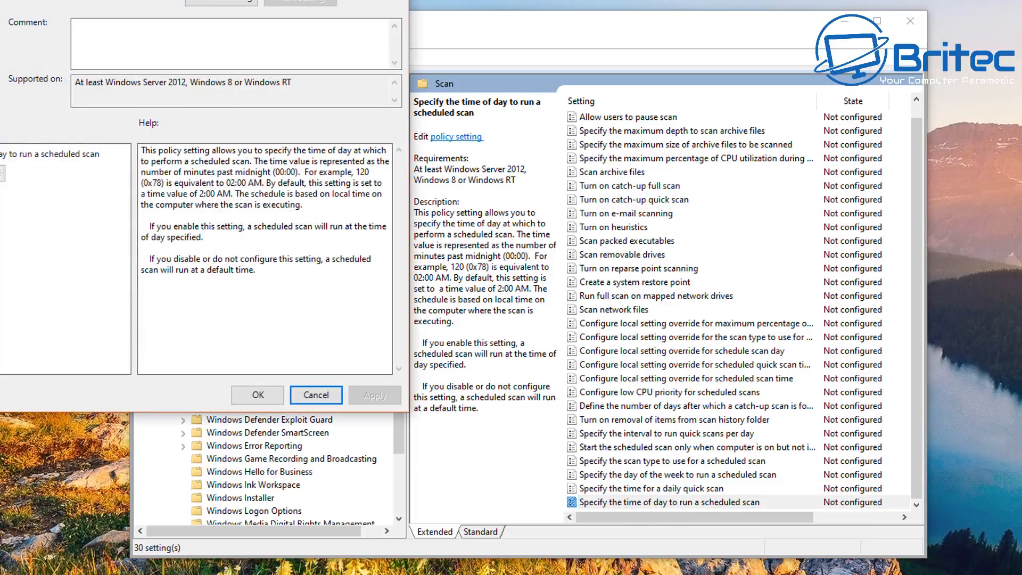
pyautogui.moveTo(98, 0); pyautogui.dragTo(472, 52)
pyautogui.click(303, 125)
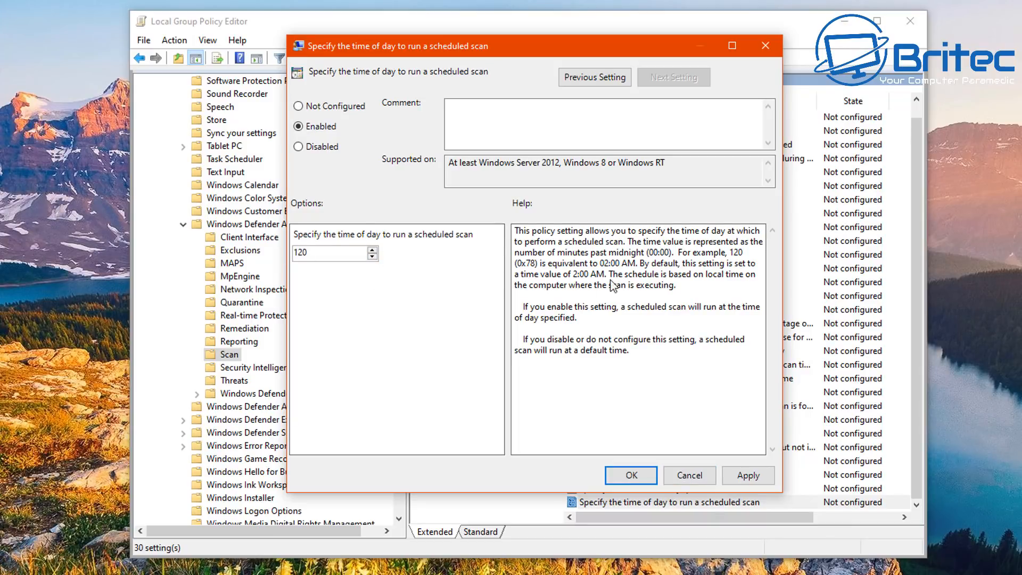
pyautogui.click(766, 46)
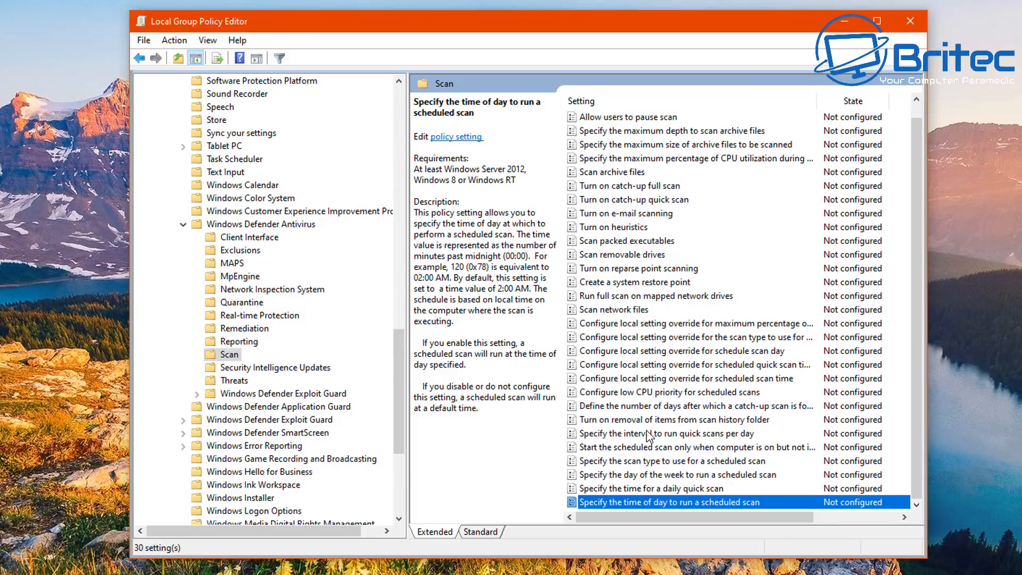
# Examine the policy "Check for the latest virus and spyware security intelligence on startup" under Security Intelligence Updates and close it unchanged
pyautogui.click(235, 370)
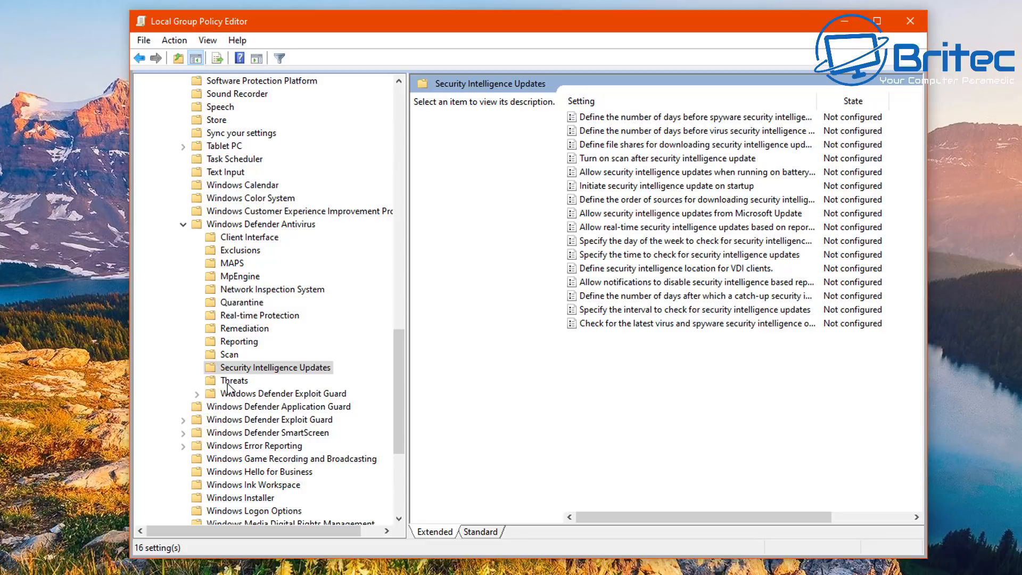
pyautogui.click(602, 328)
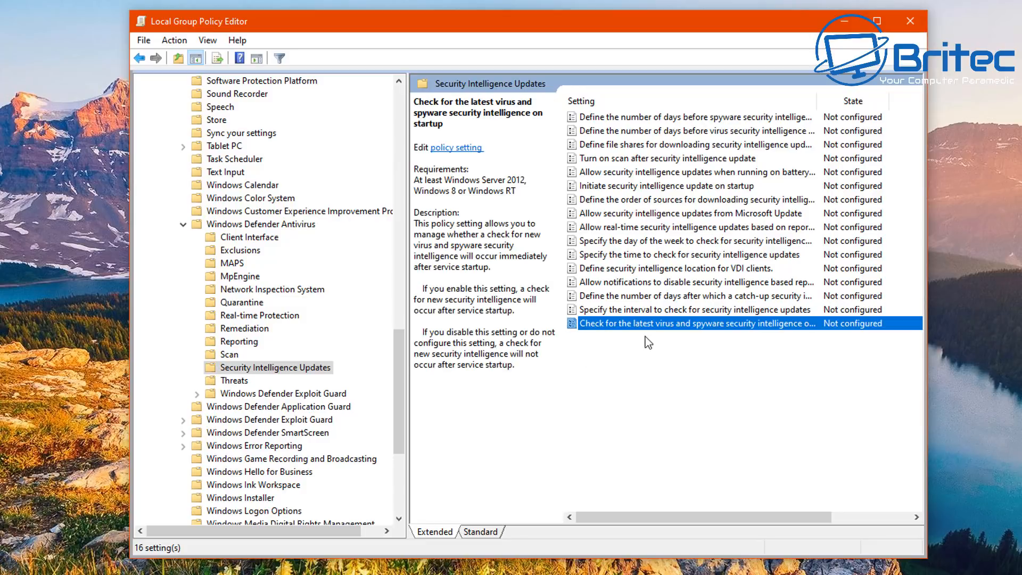
pyautogui.doubleClick(734, 329)
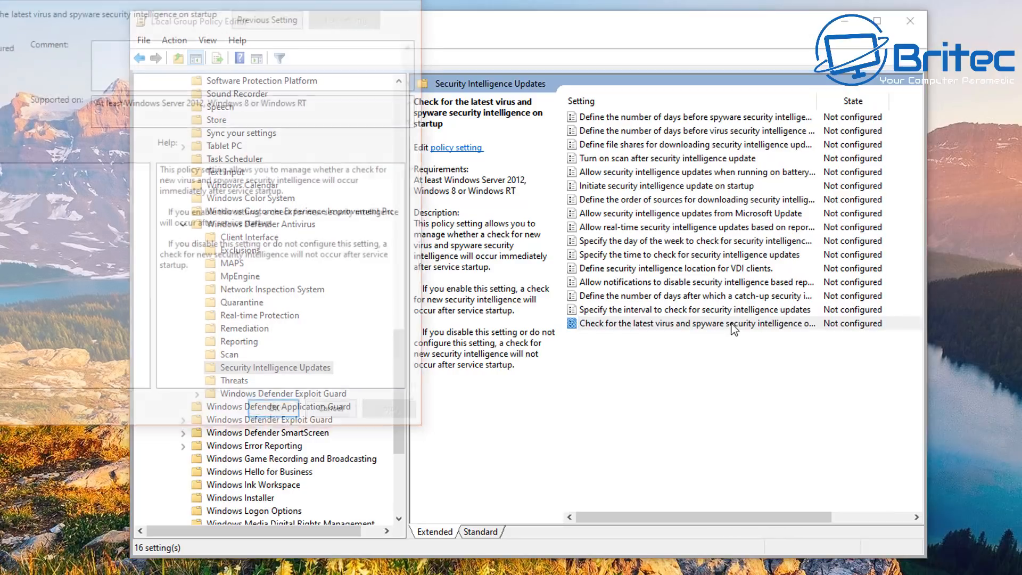
pyautogui.moveTo(222, 4); pyautogui.dragTo(594, 60)
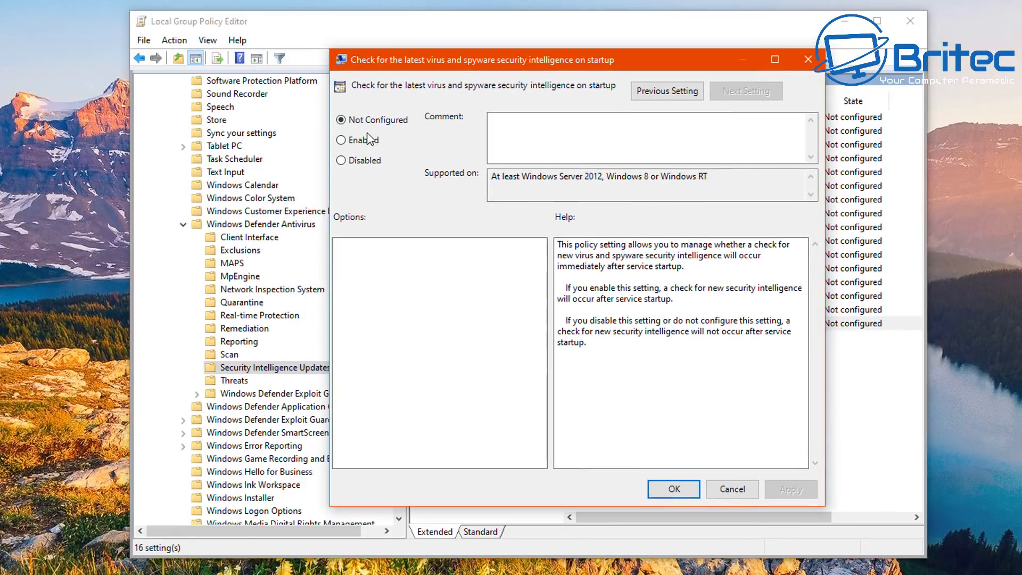
pyautogui.click(808, 59)
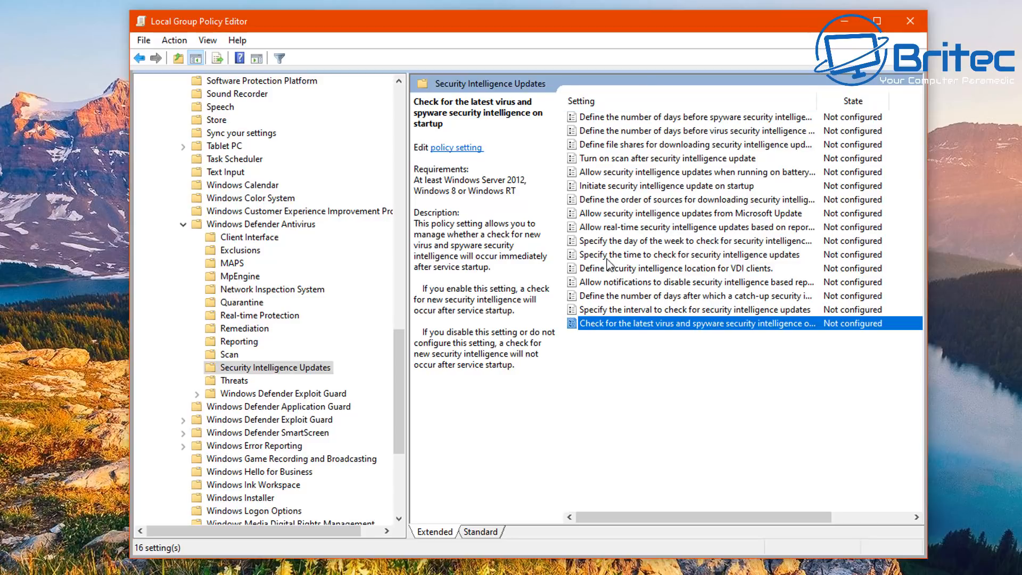
# View the Threats policies, and switch to Windows Settings to open the Windows Security page under Update & Security
pyautogui.click(228, 381)
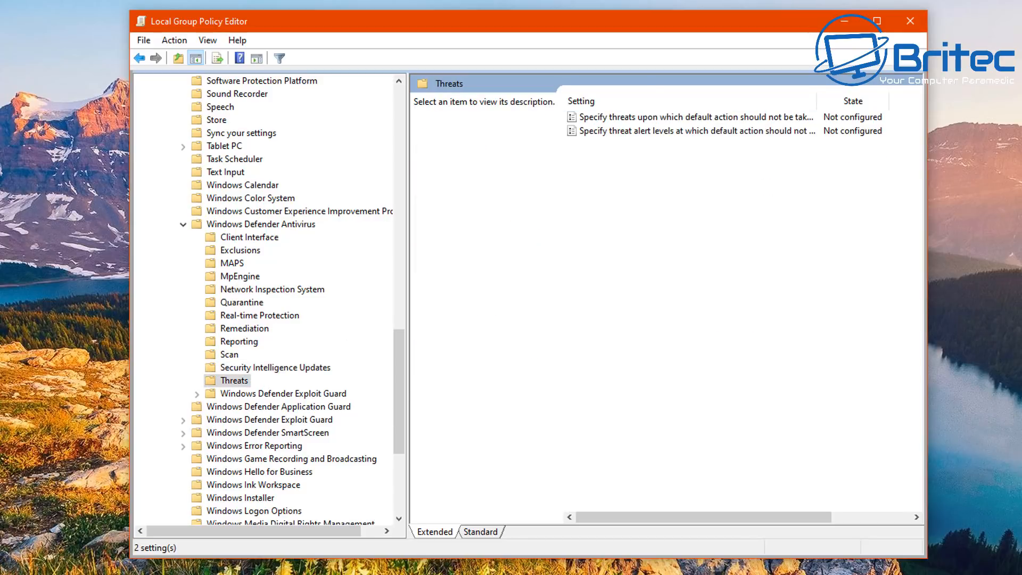
pyautogui.click(1, 573)
pyautogui.click(1, 569)
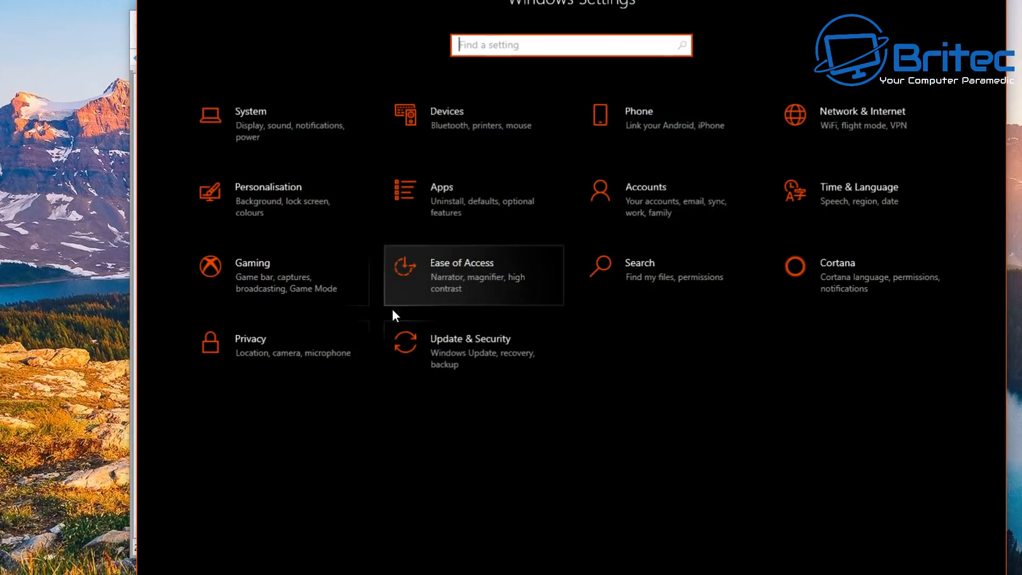
pyautogui.click(448, 366)
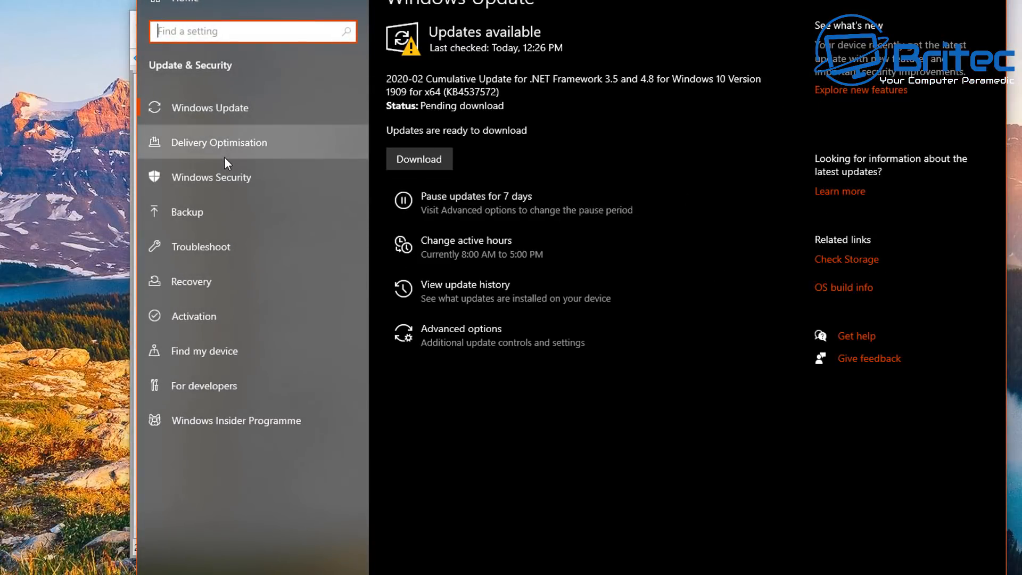
pyautogui.click(220, 175)
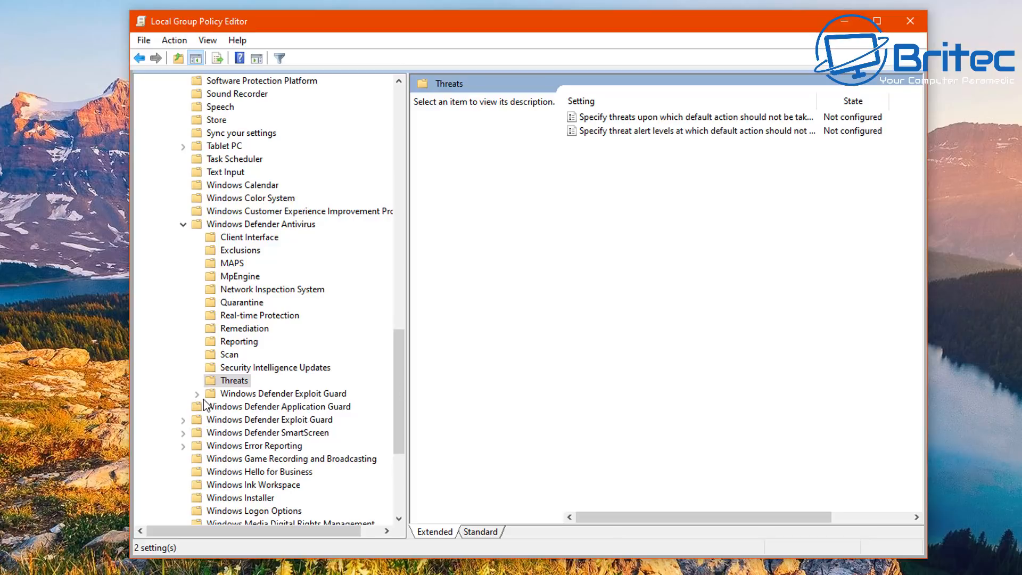
# Examine the modes under Enabled in the Network Protection policy "Prevent users and apps from accessing dangerous websites", closing without saving
pyautogui.click(224, 397)
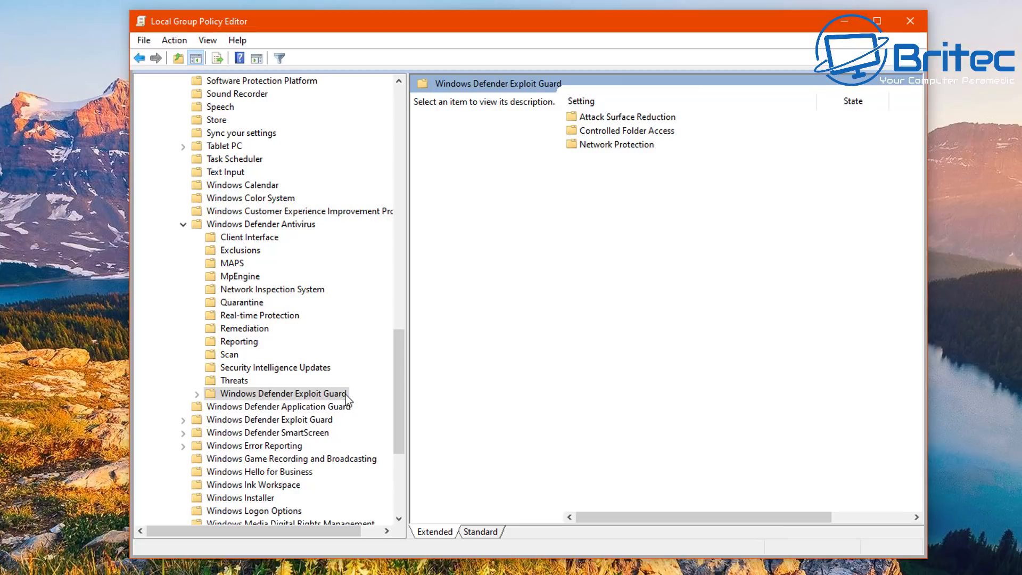
pyautogui.doubleClick(592, 145)
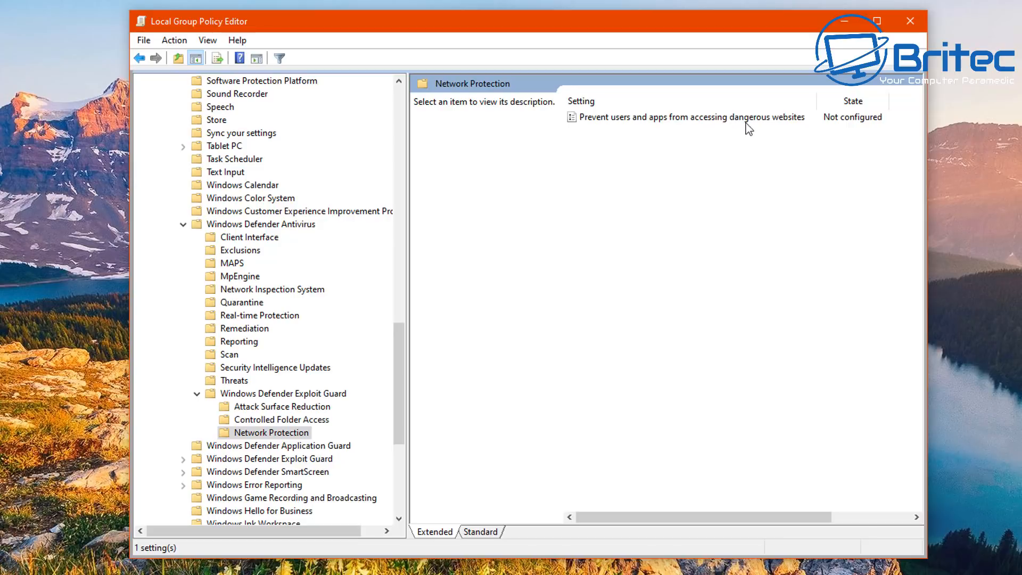
pyautogui.doubleClick(763, 119)
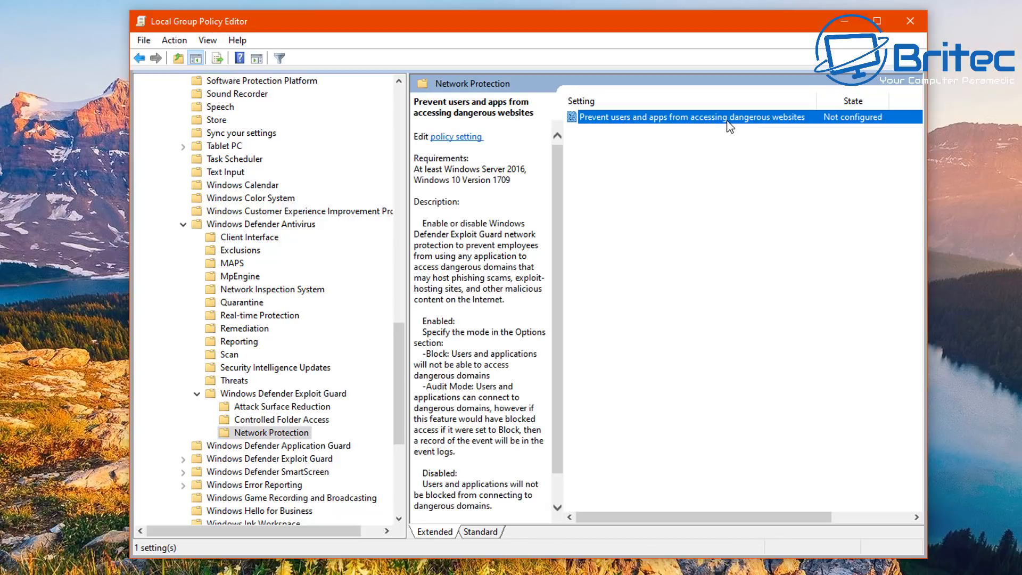
pyautogui.moveTo(144, 6); pyautogui.dragTo(548, 65)
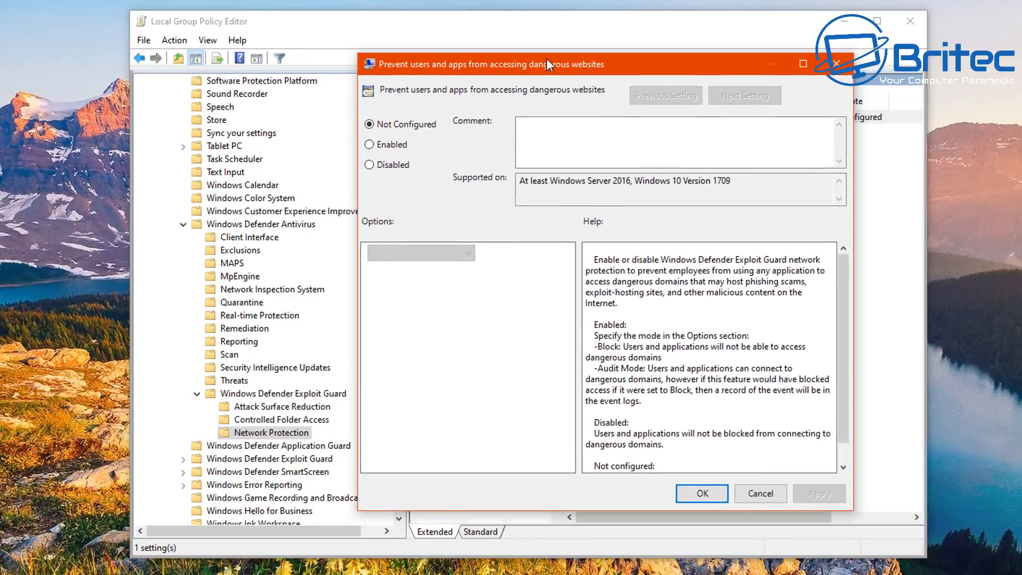
pyautogui.click(367, 143)
pyautogui.click(459, 250)
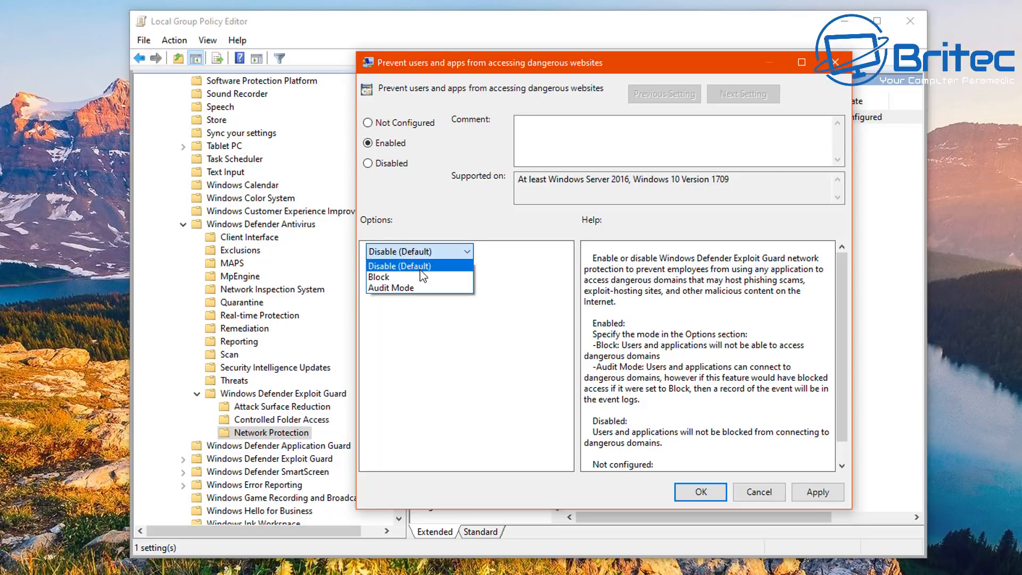
pyautogui.click(834, 63)
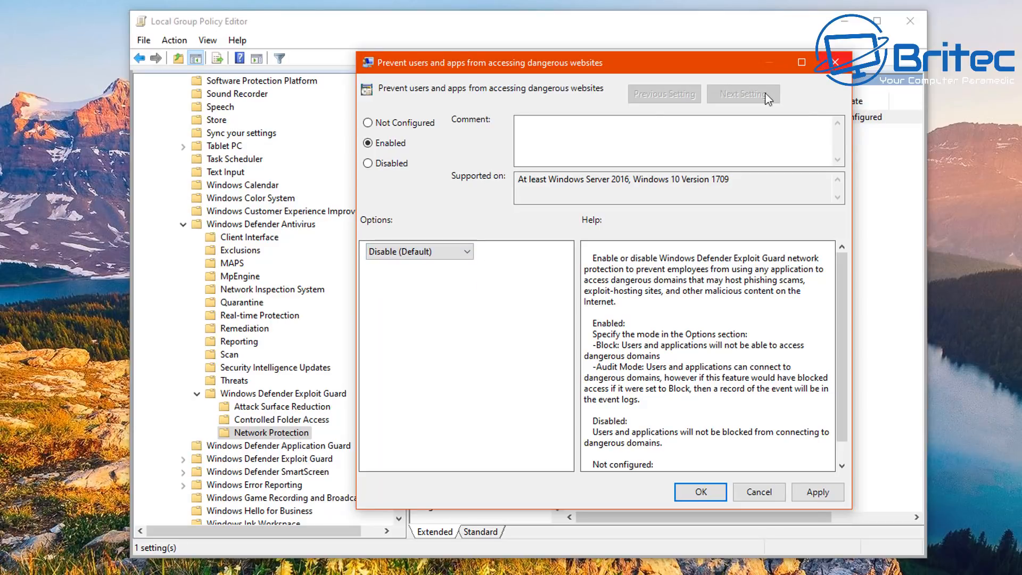
pyautogui.click(835, 63)
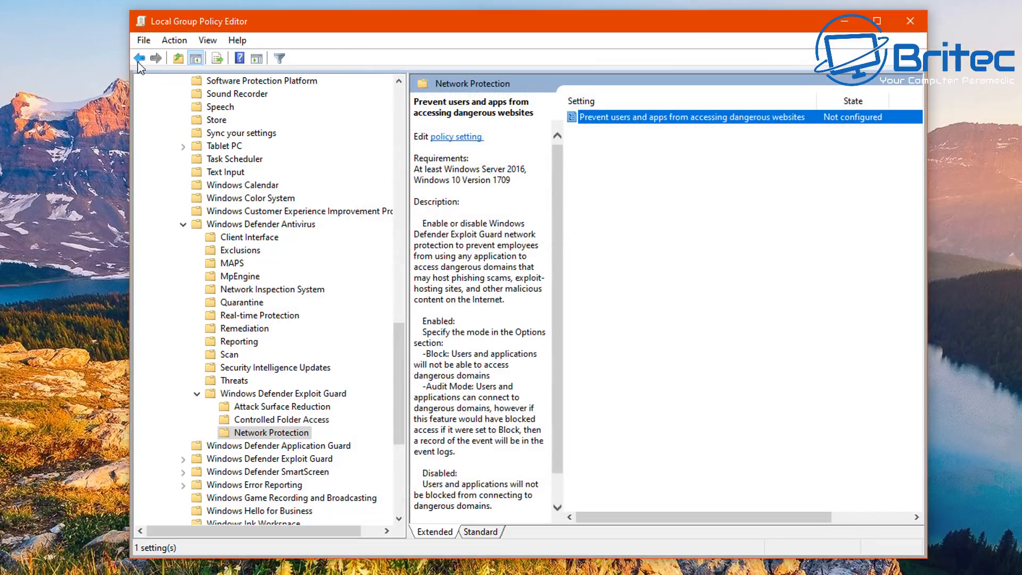
# Examine the trusted applications list under Enabled in the Controlled Folder Access policy "Configure allowed applications", return to Not Configured and close without saving
pyautogui.click(288, 420)
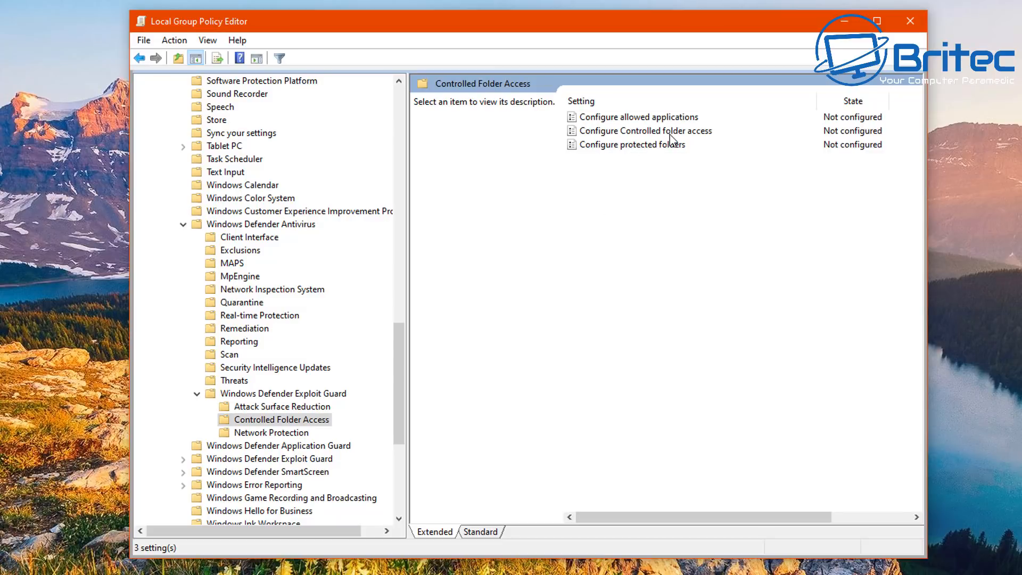
pyautogui.click(632, 118)
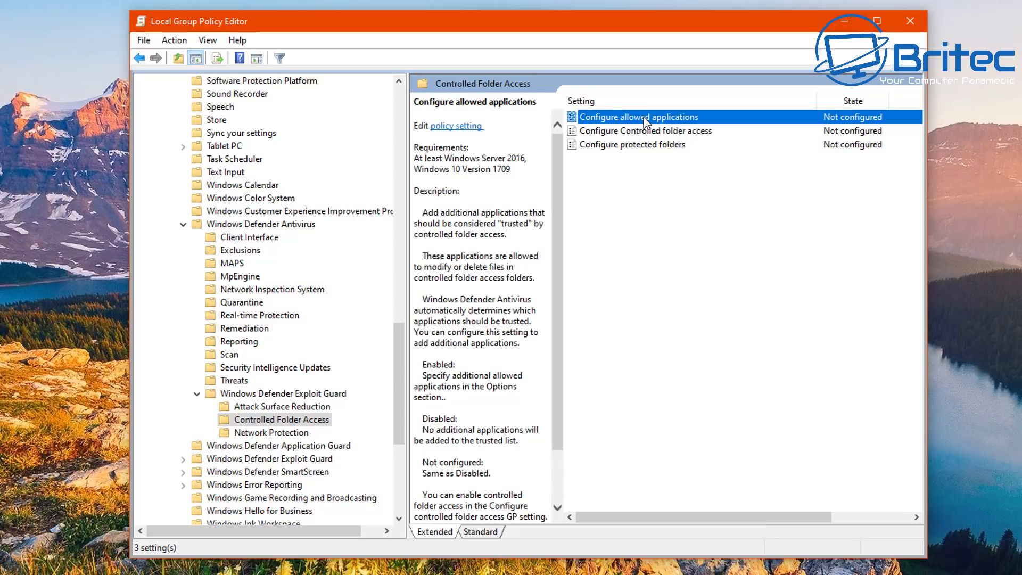
pyautogui.doubleClick(645, 118)
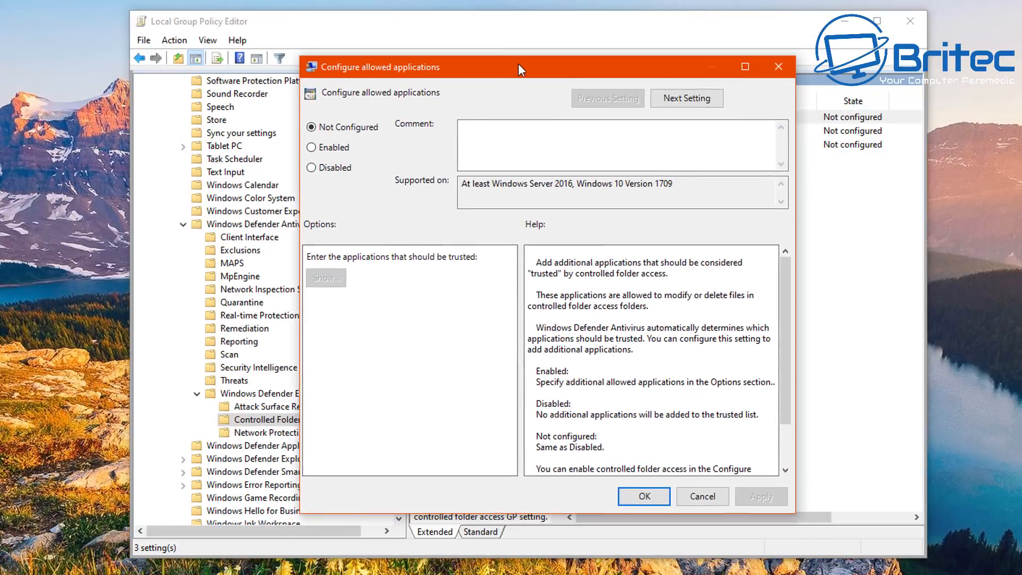
pyautogui.moveTo(518, 69); pyautogui.dragTo(508, 69)
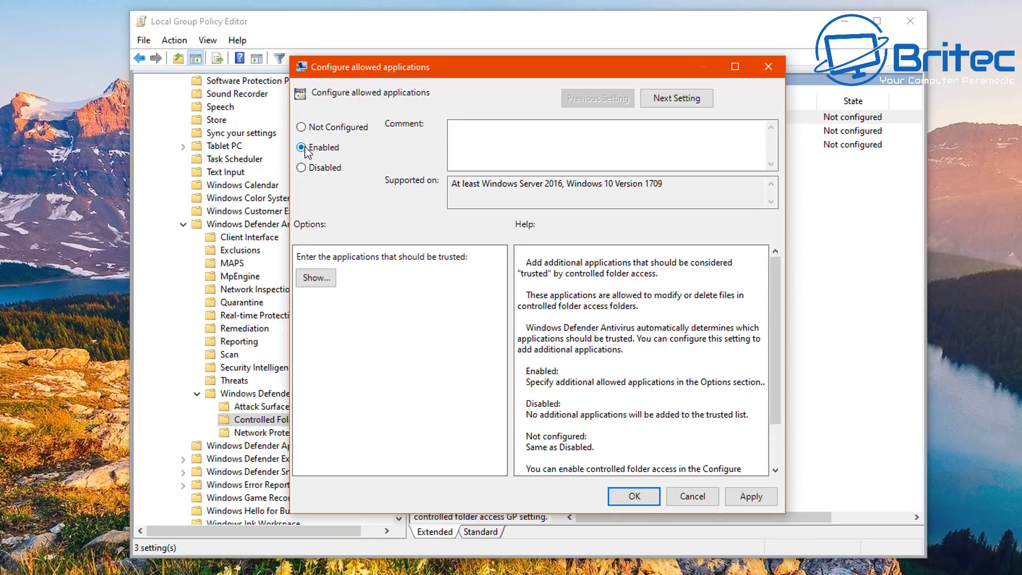
pyautogui.click(310, 280)
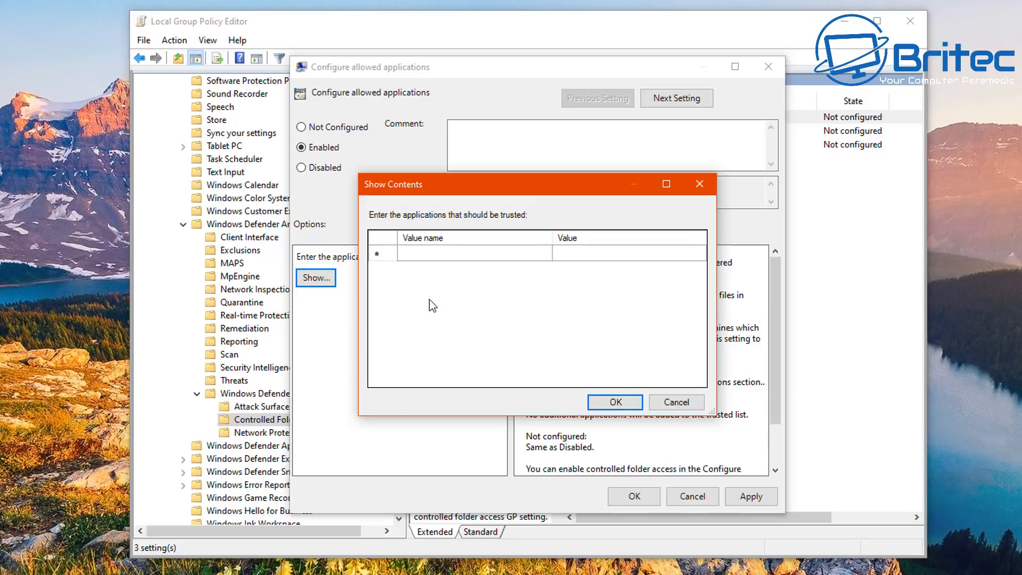
pyautogui.click(686, 403)
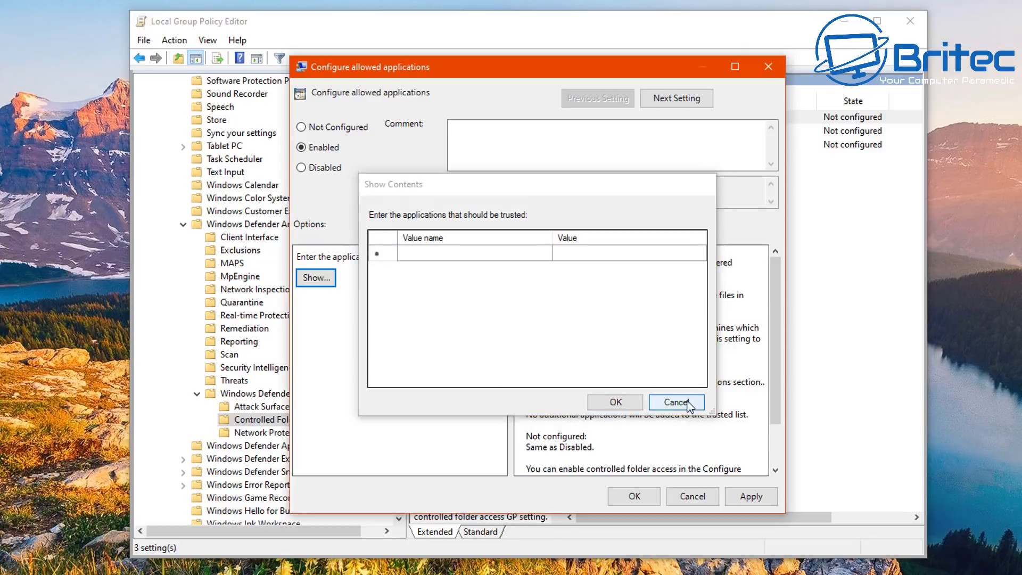
pyautogui.click(313, 129)
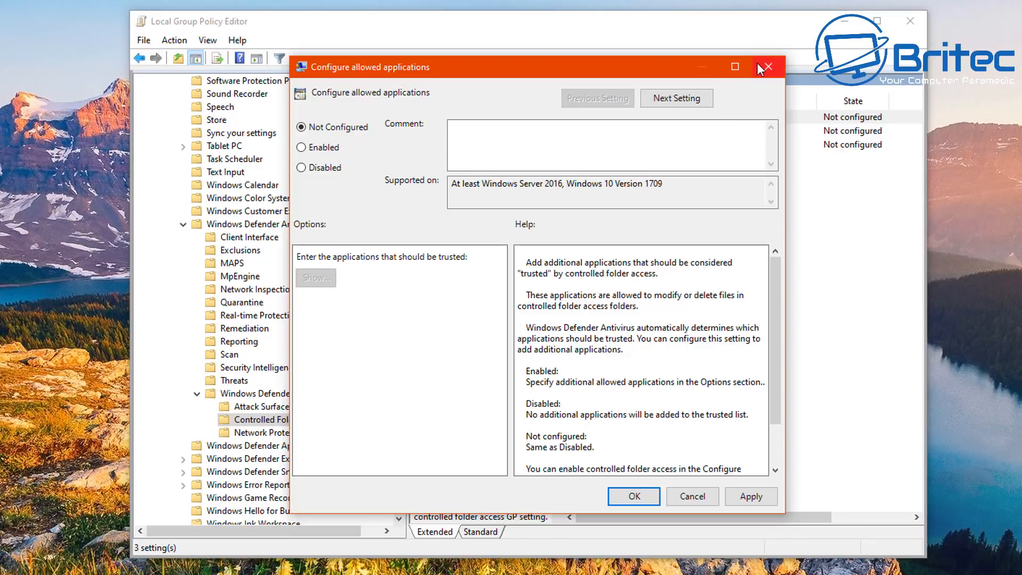
pyautogui.scroll(-1, 666, 295)
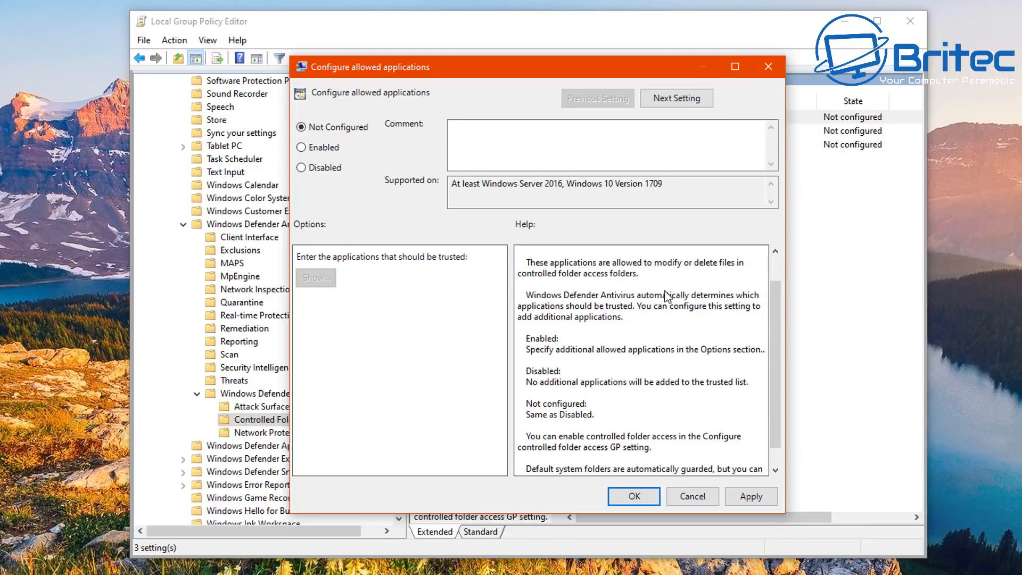
pyautogui.click(768, 67)
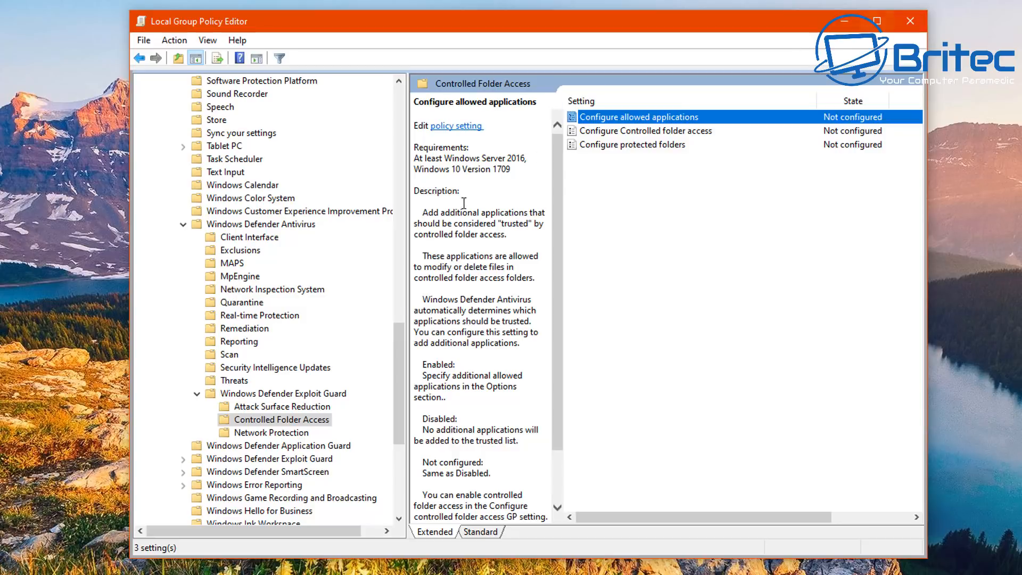
# Examine the policy folders for Windows Defender Application Guard, Exploit Guard and SmartScreen, expanding the last two
pyautogui.scroll(-2, 262, 218)
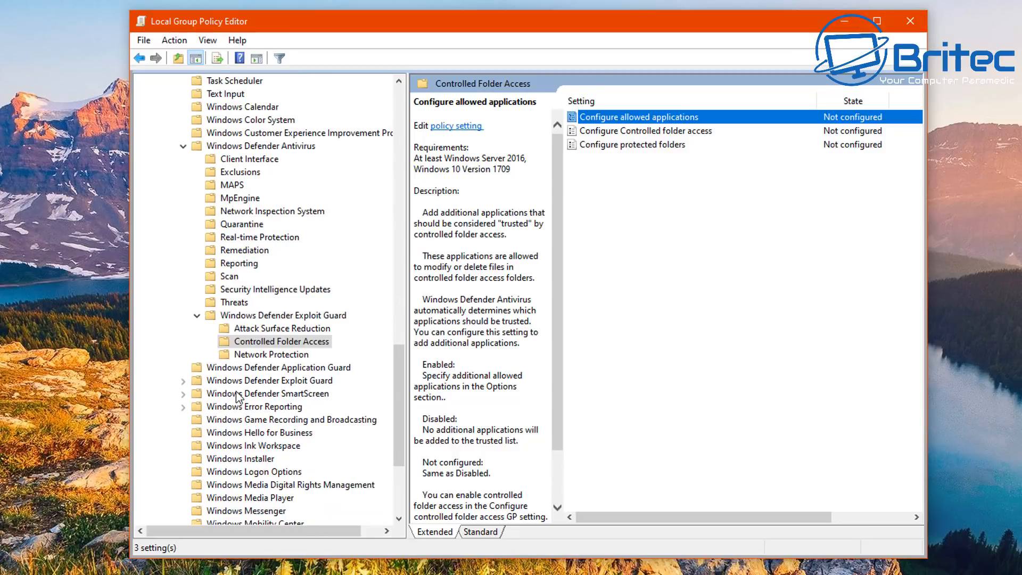
pyautogui.click(247, 368)
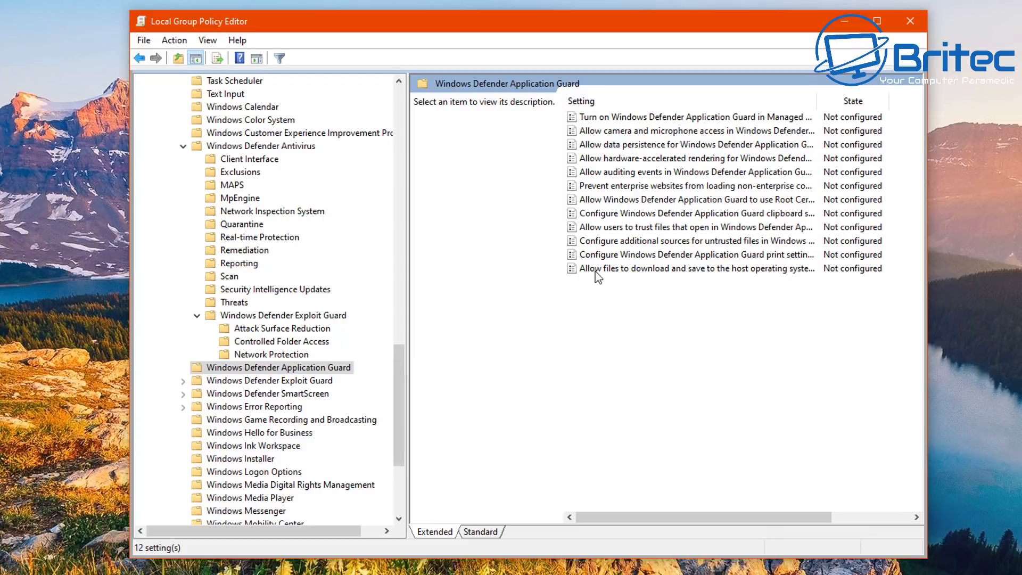
pyautogui.click(267, 381)
pyautogui.click(267, 394)
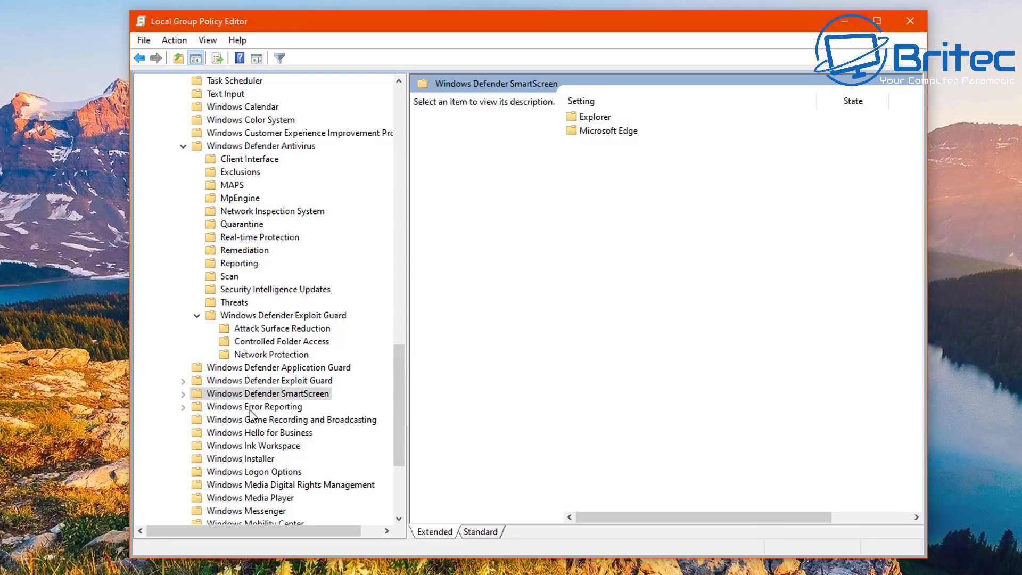
pyautogui.click(253, 382)
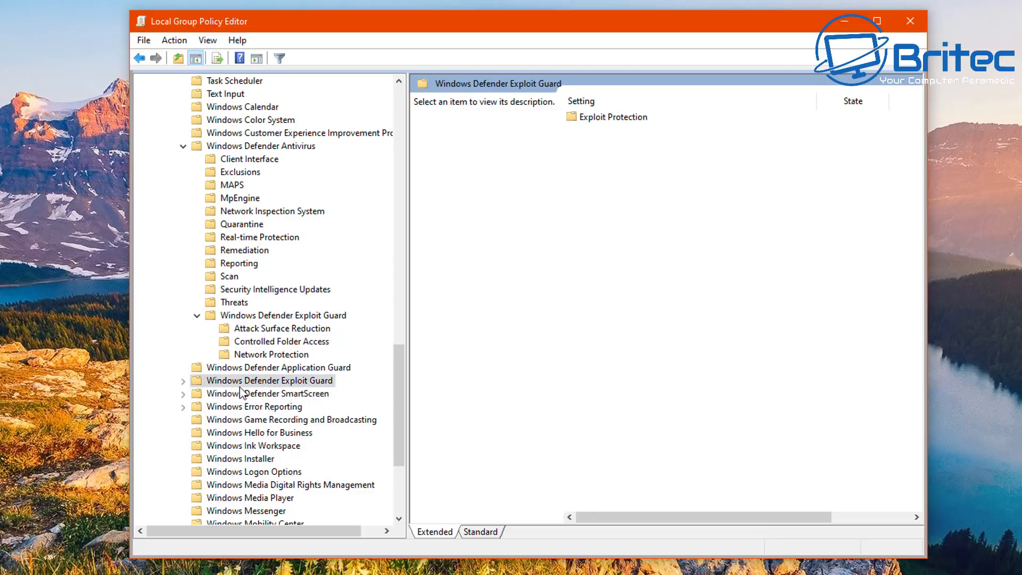
pyautogui.click(183, 381)
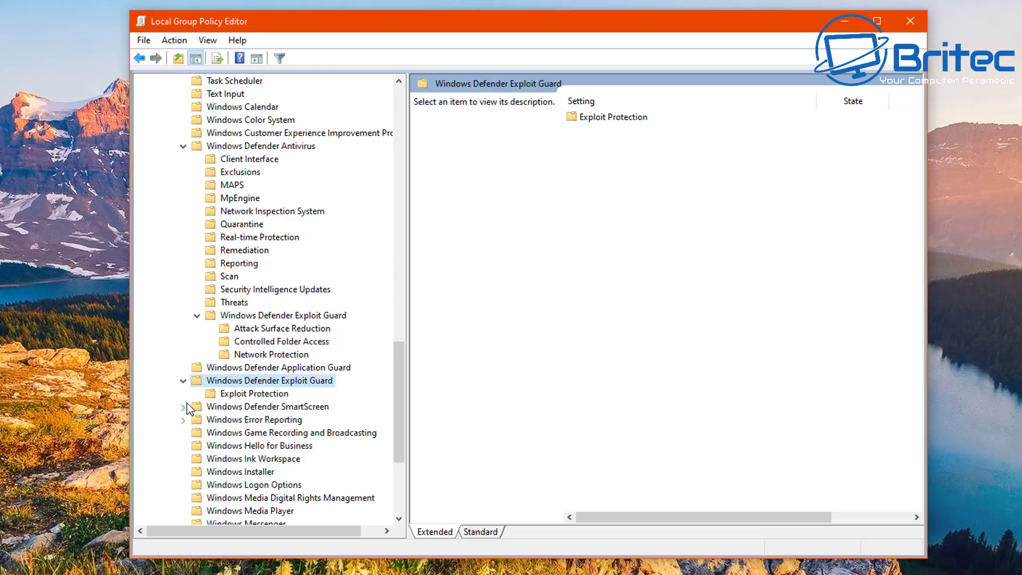
pyautogui.click(183, 407)
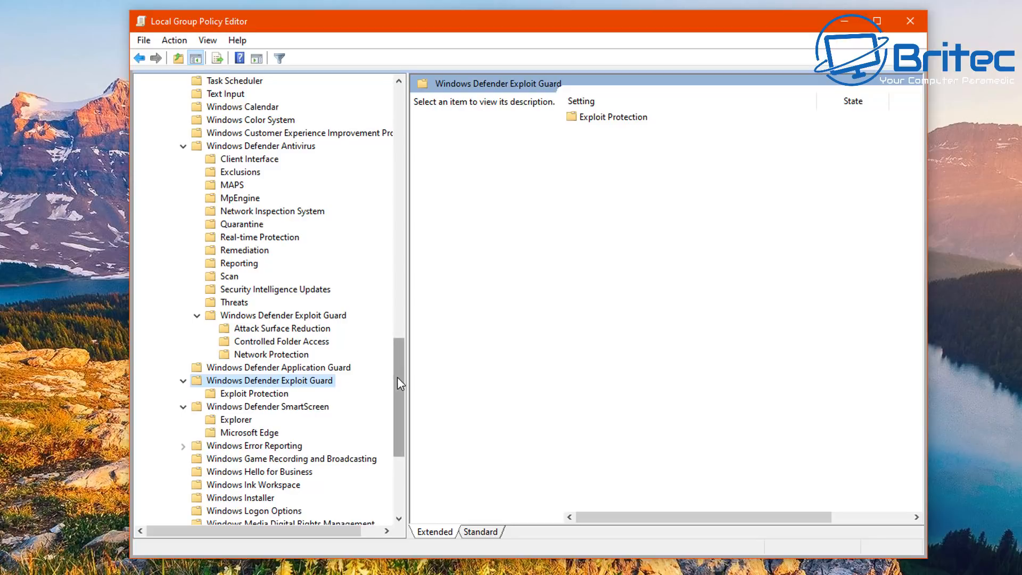
# Return to the start of the Computer Configuration policy tree and close the Local Group Policy Editor
pyautogui.moveTo(397, 375); pyautogui.dragTo(418, 122)
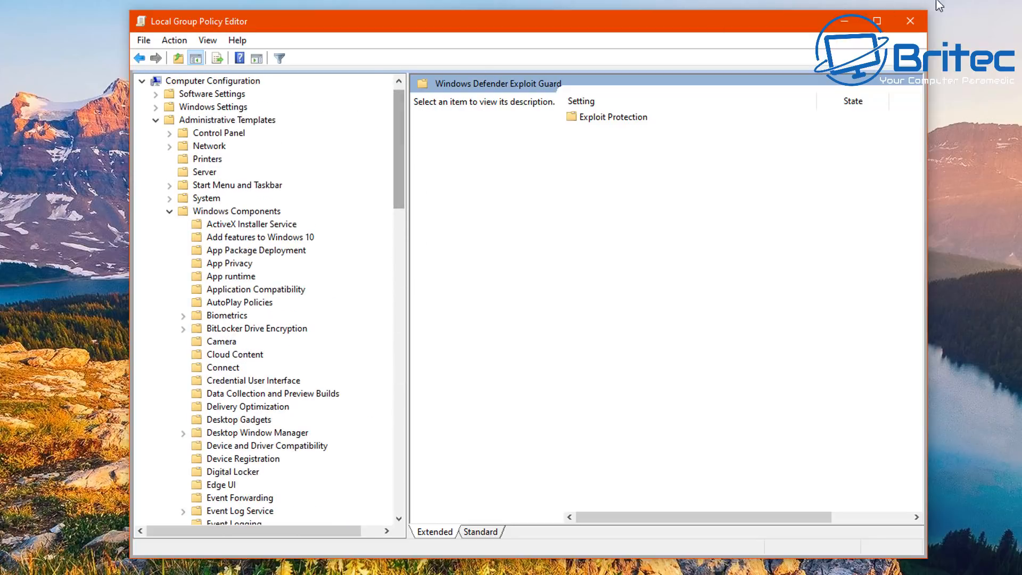
pyautogui.click(911, 22)
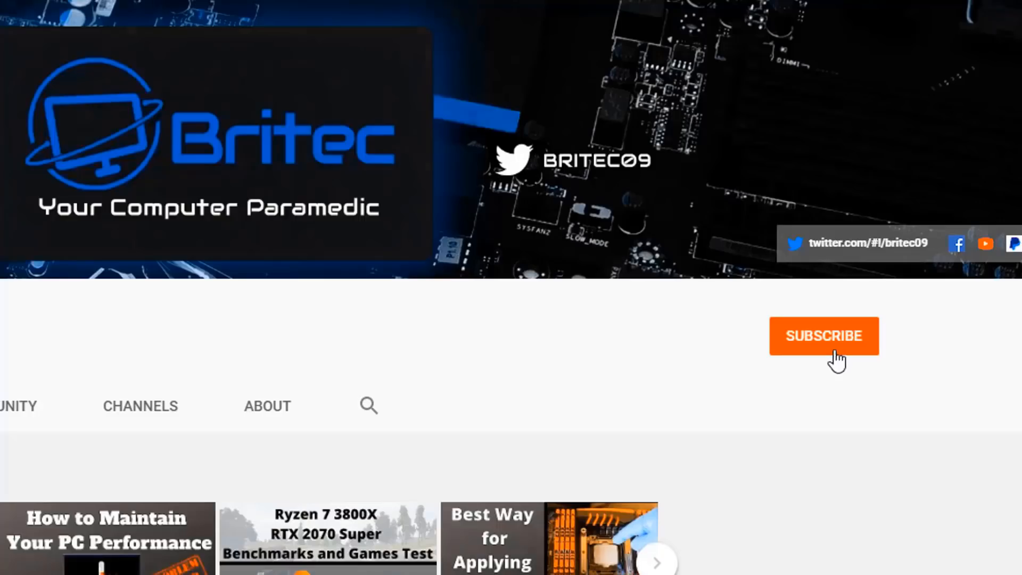
pyautogui.click(834, 353)
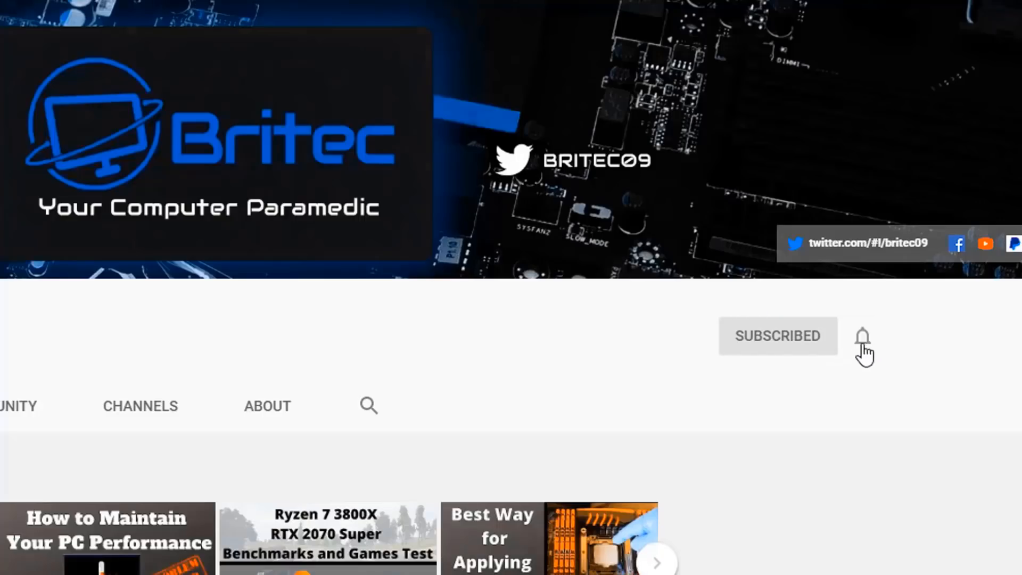